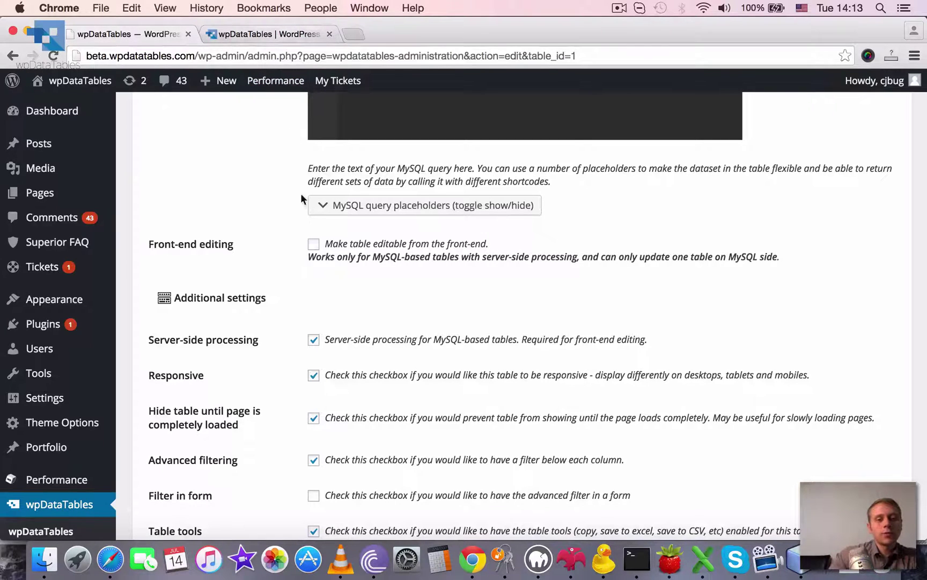
Step: Review the Additional settings: table tools, sorting, limited layout, word wrap and 10-entry display length
scroll(302, 229, down, 4)
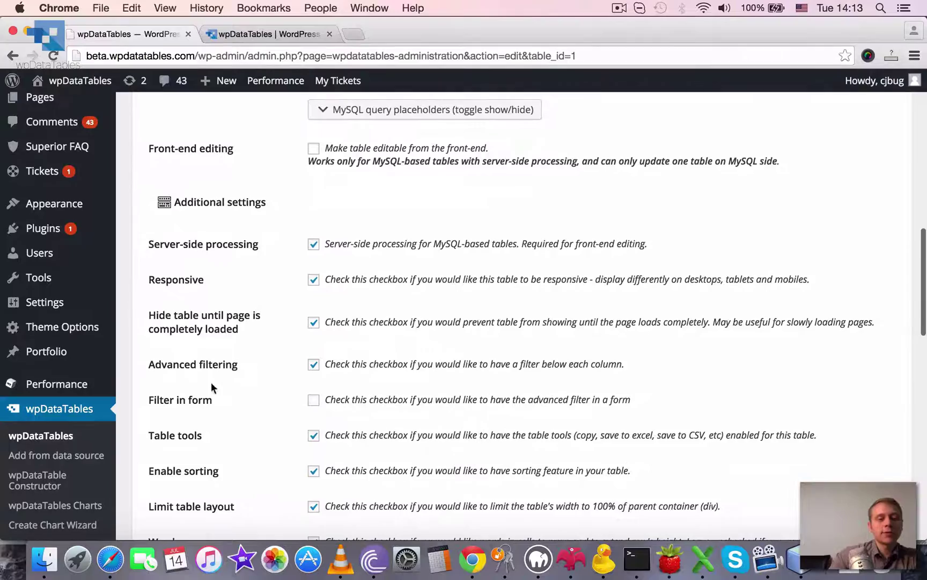
scroll(332, 378, down, 2)
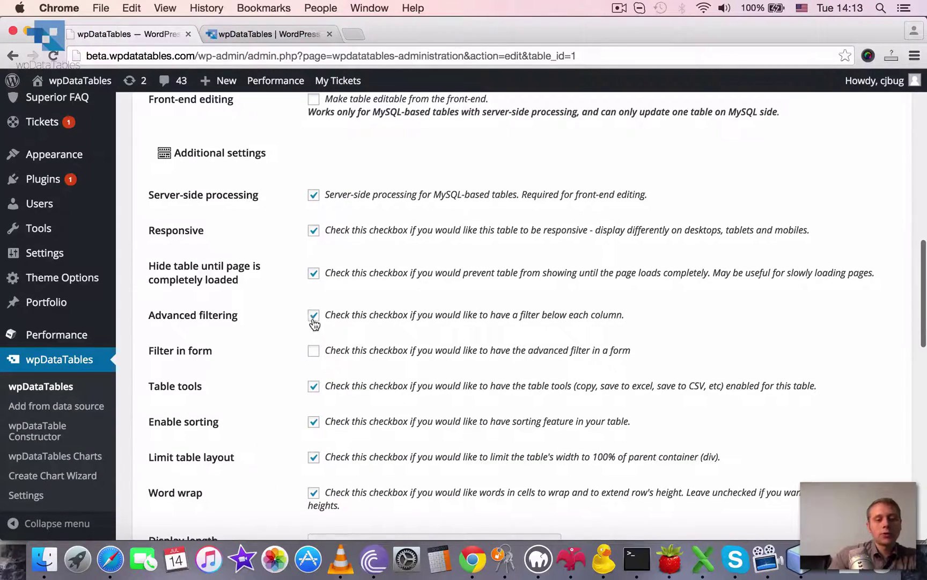
scroll(341, 308, up, 15)
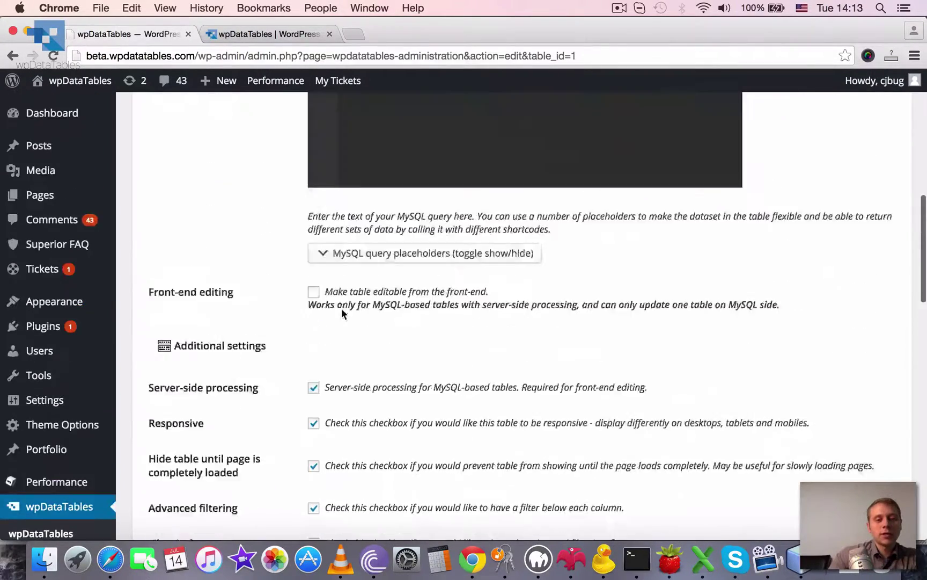
scroll(344, 314, down, 7)
scroll(343, 314, down, 8)
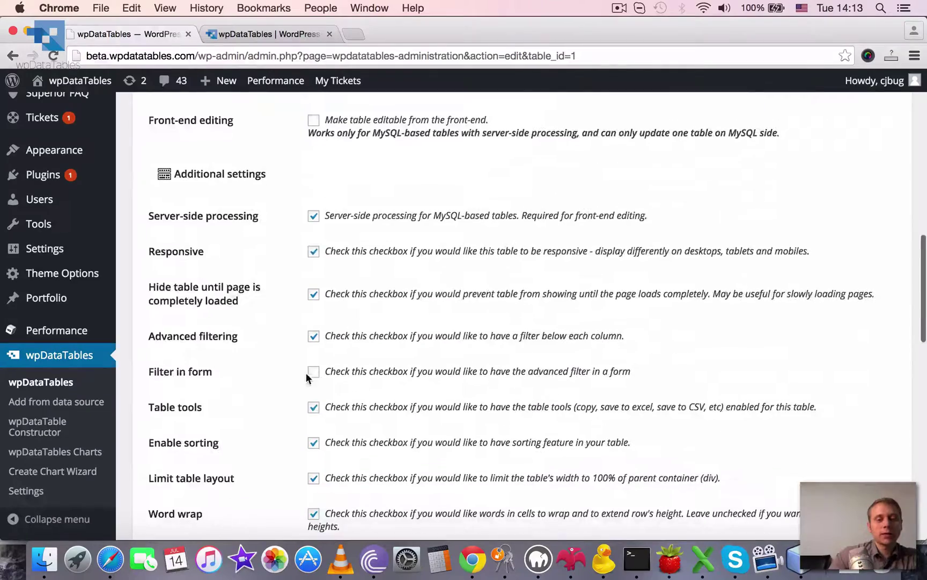
scroll(309, 375, down, 2)
scroll(294, 269, up, 5)
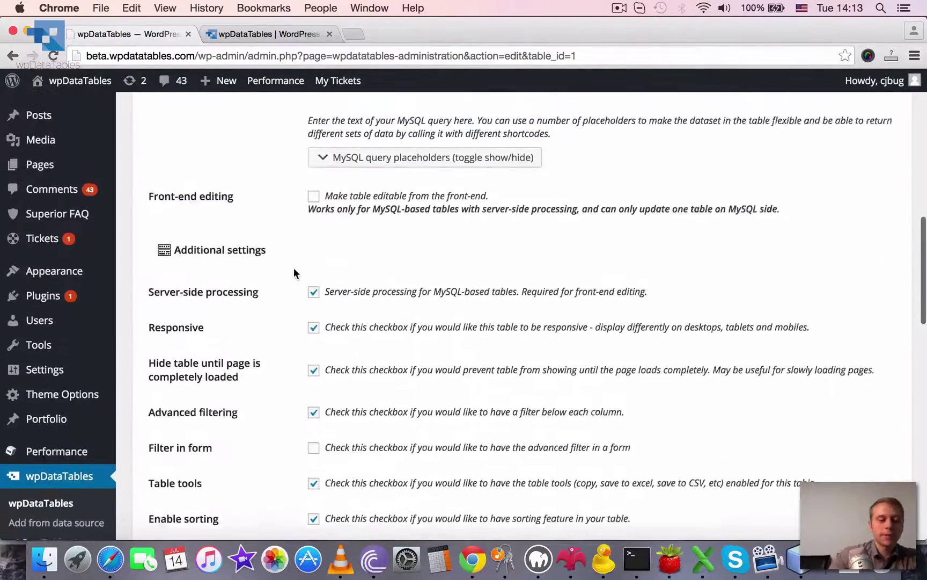
scroll(296, 267, down, 3)
scroll(284, 300, up, 15)
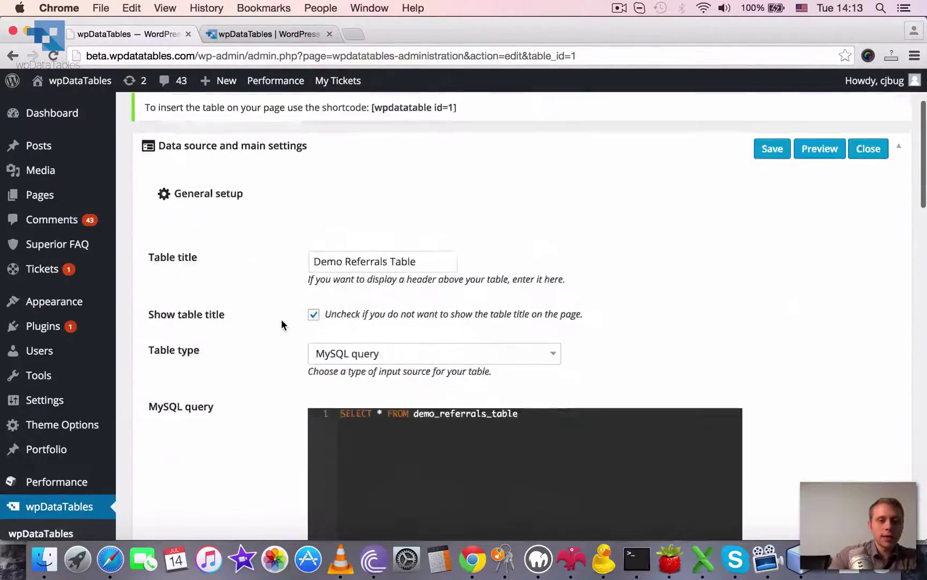
scroll(156, 357, down, 1)
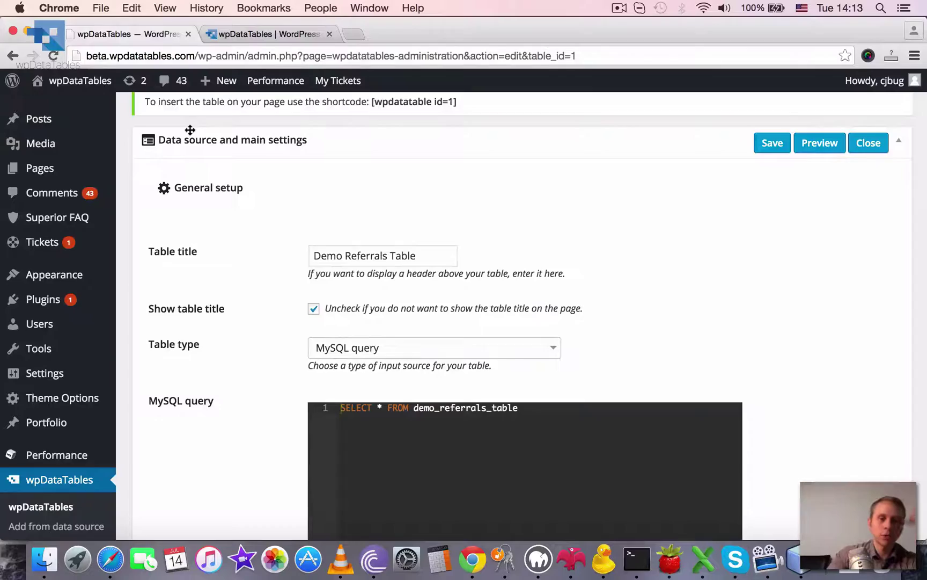
scroll(189, 298, down, 7)
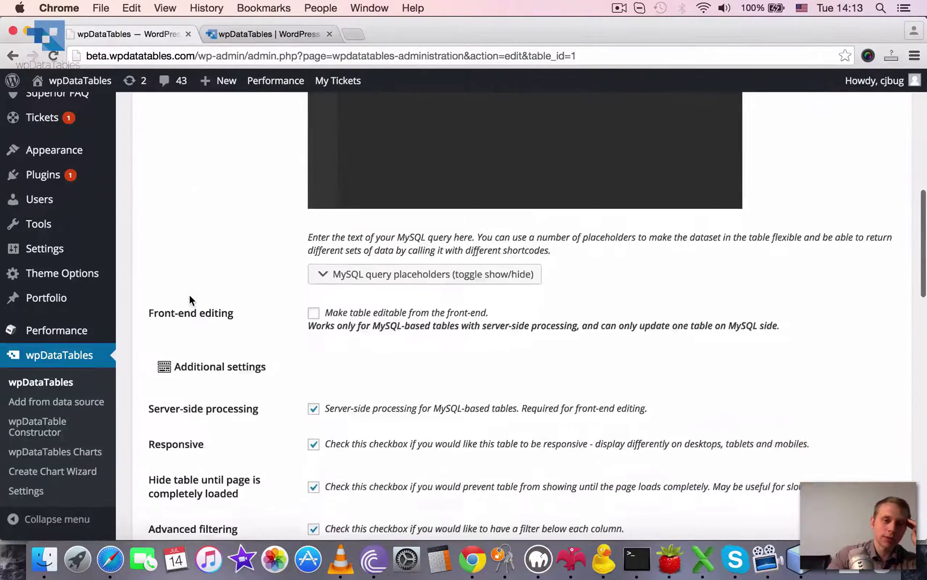
scroll(189, 298, down, 4)
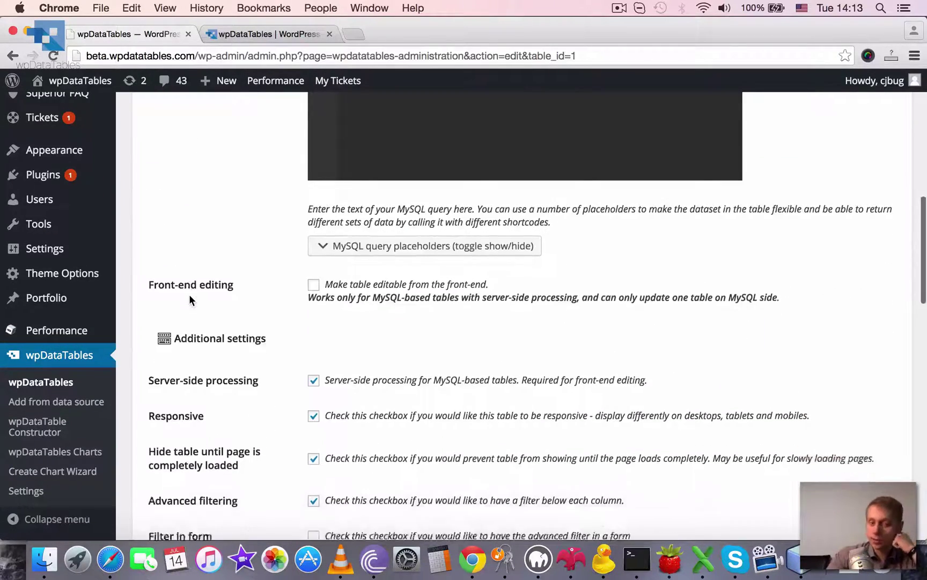
scroll(191, 301, down, 1)
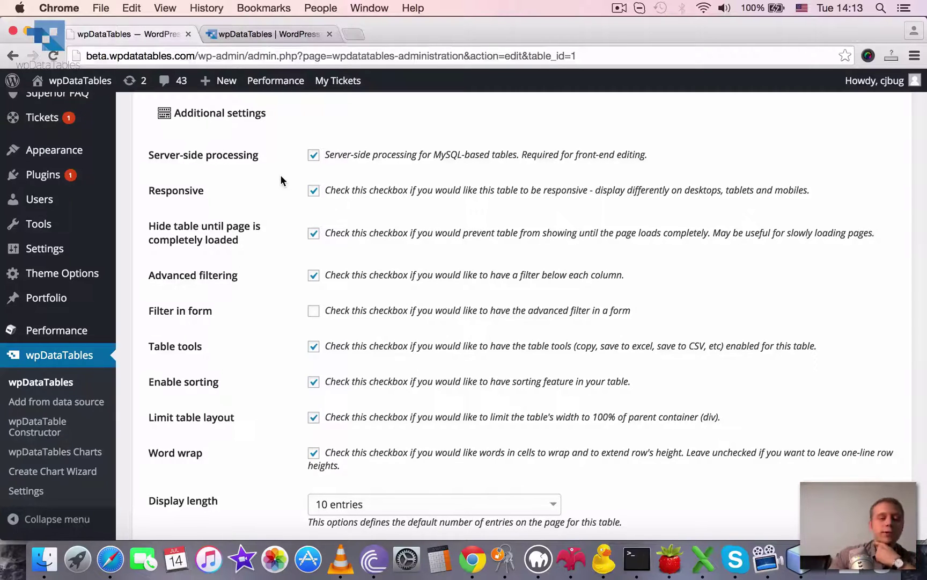
scroll(390, 261, down, 2)
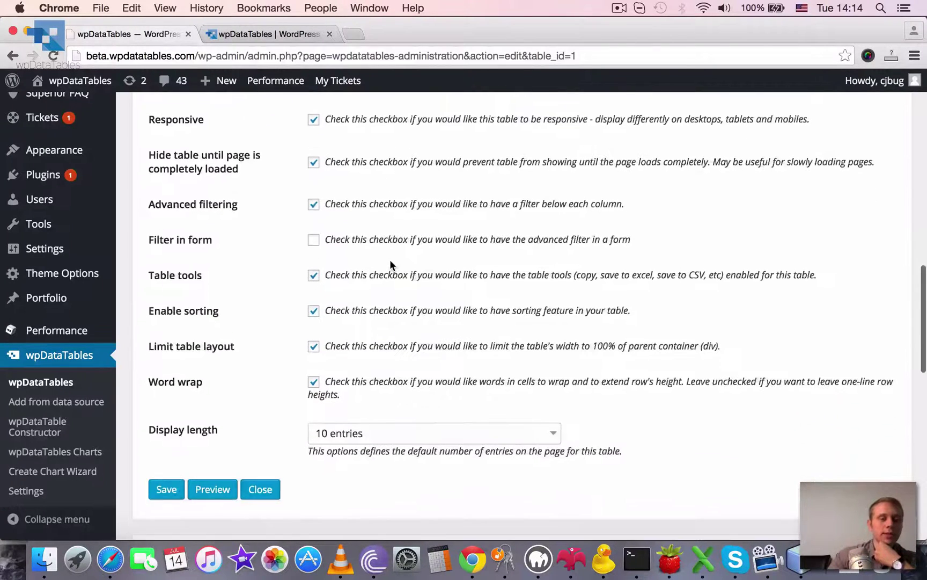
click(286, 34)
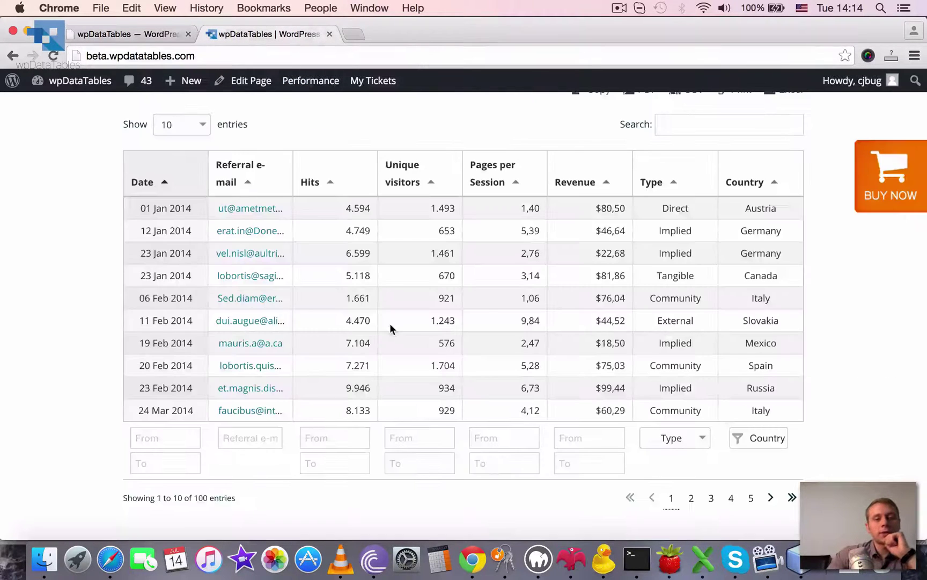
scroll(390, 323, down, 2)
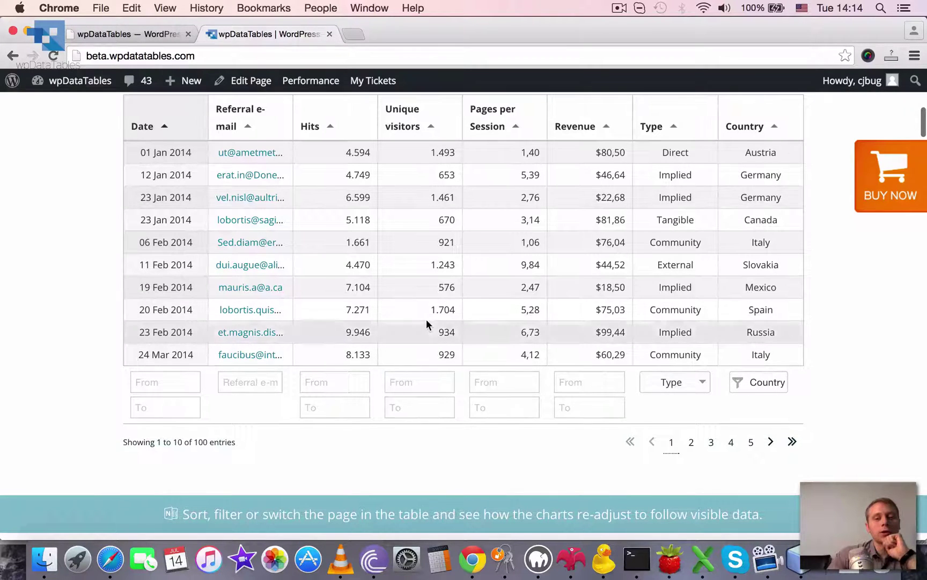
scroll(424, 327, up, 2)
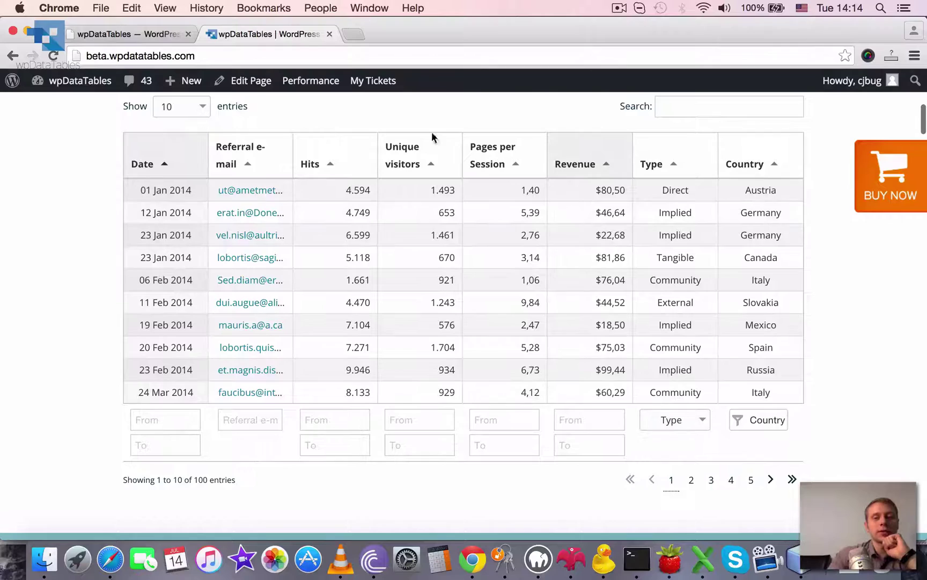
Step: Go back to the table's settings and scroll down to Optional column setup
click(130, 36)
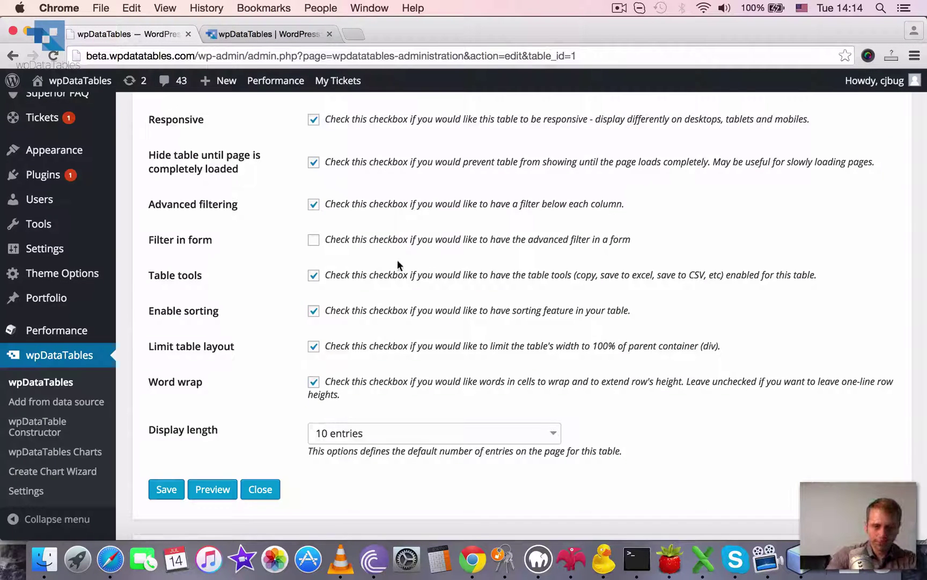
scroll(398, 262, down, 3)
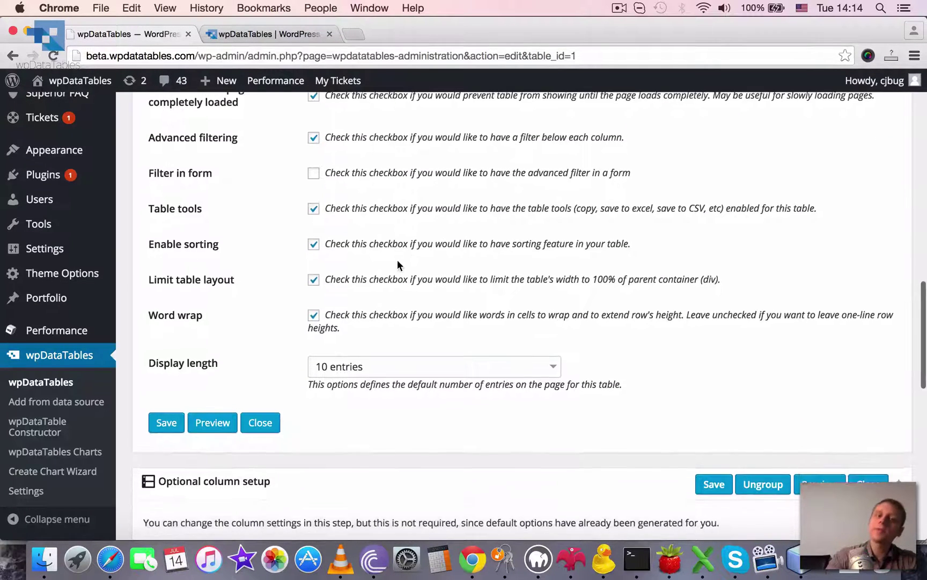
scroll(397, 263, down, 5)
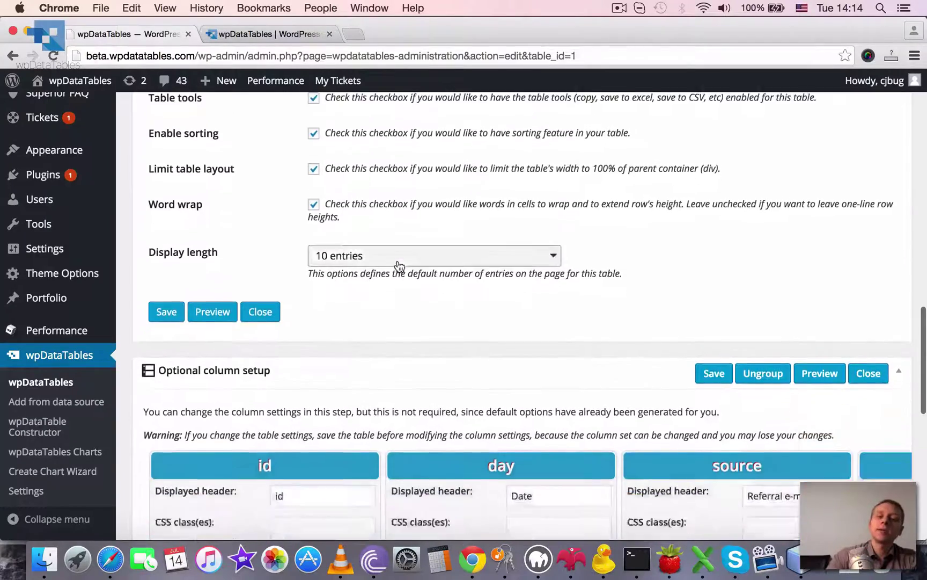
scroll(398, 265, down, 15)
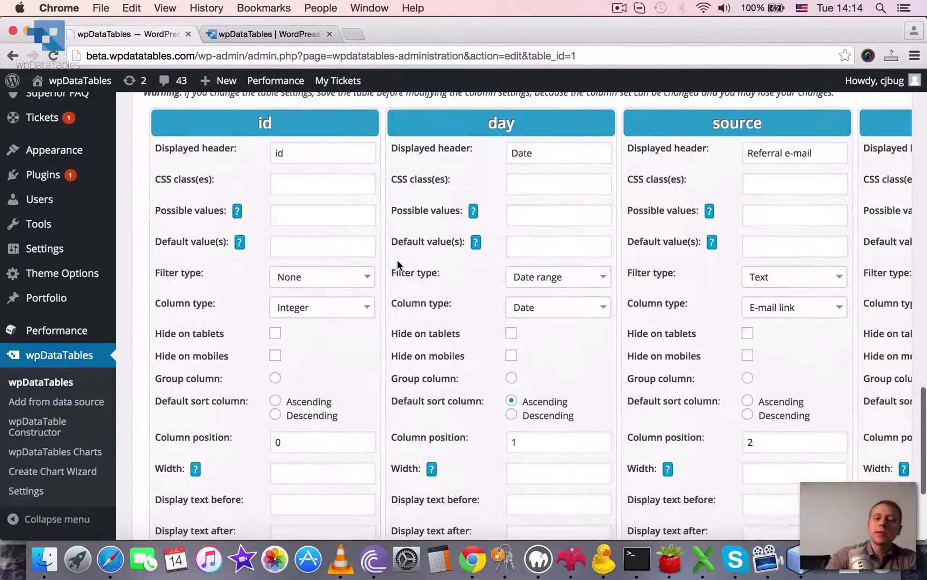
scroll(397, 259, down, 1)
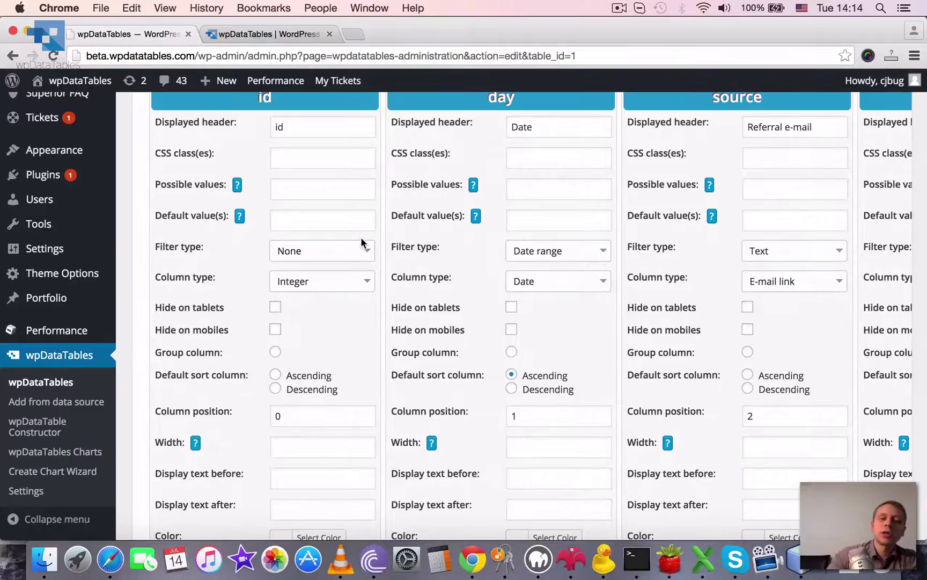
Step: Inspect each column's filter type: none for id, date range for day, text for source
scroll(361, 236, right, 3)
scroll(439, 247, right, 10)
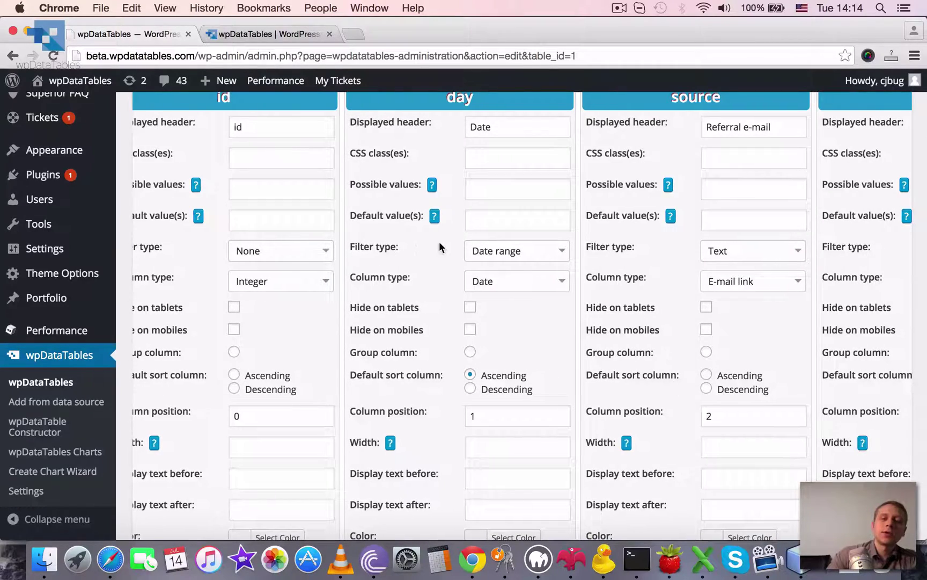
scroll(439, 247, right, 15)
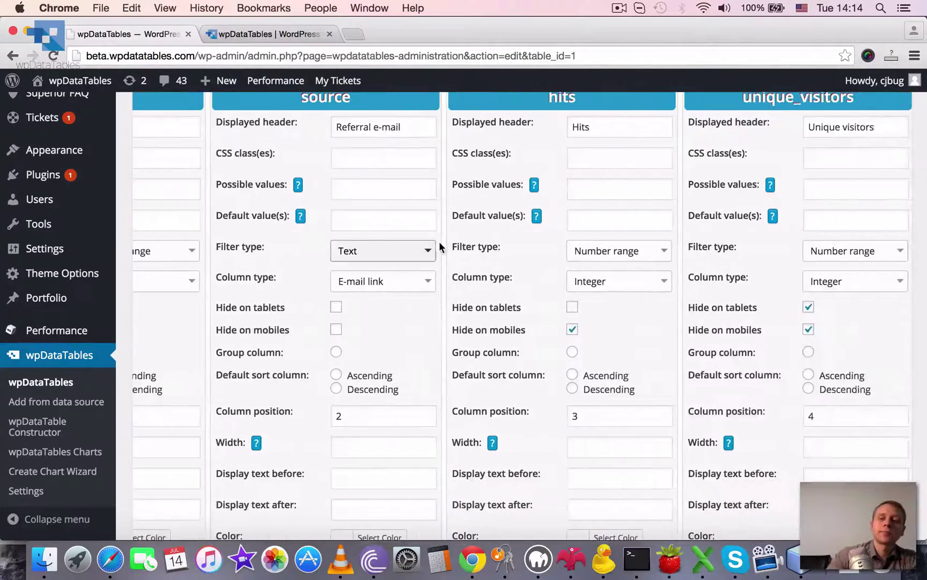
scroll(440, 248, left, 20)
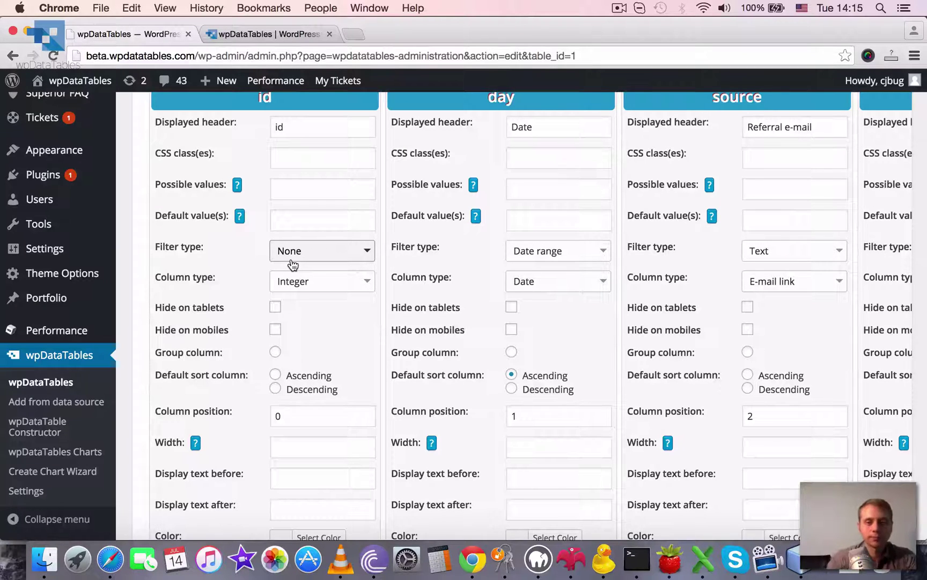
scroll(445, 220, right, 3)
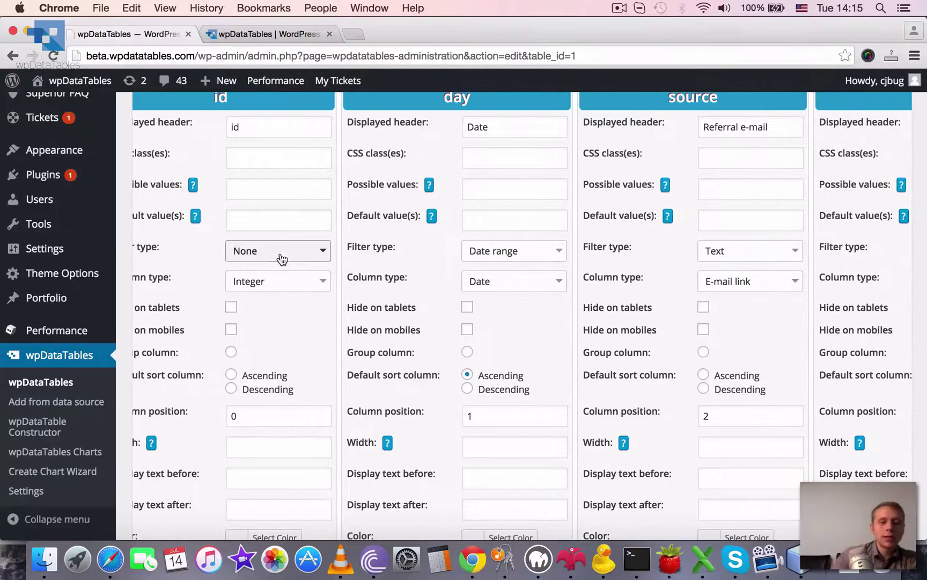
click(279, 256)
scroll(266, 172, up, 1)
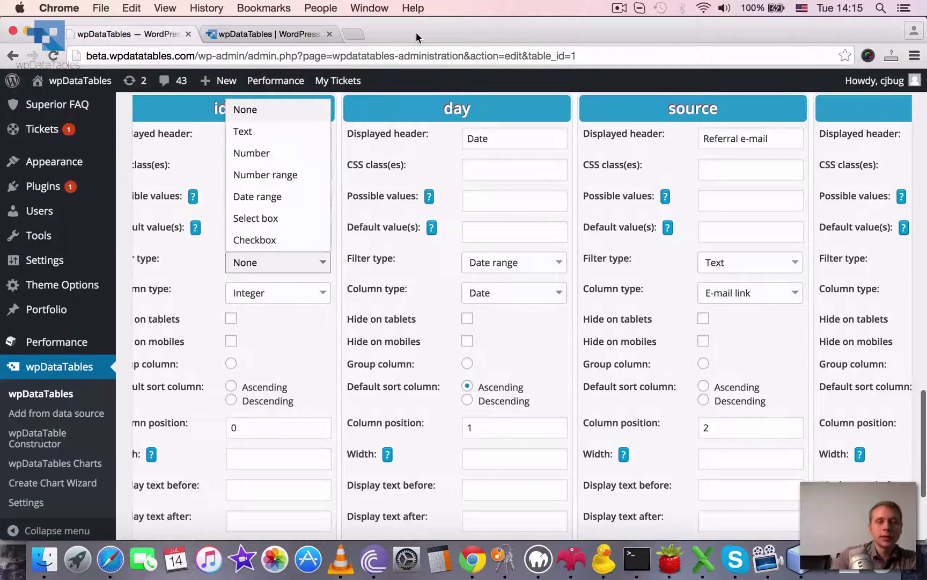
click(265, 35)
scroll(571, 291, down, 1)
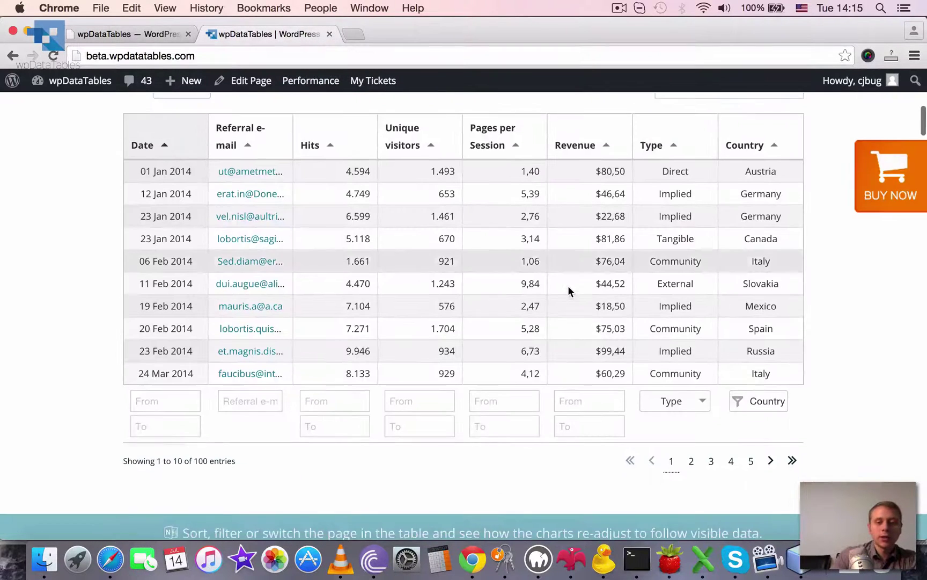
click(262, 404)
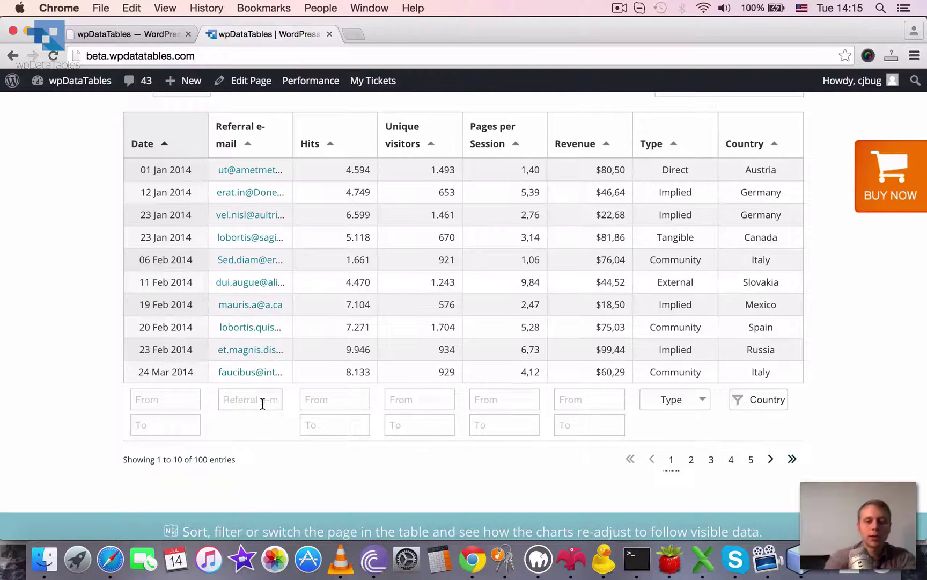
text(ut)
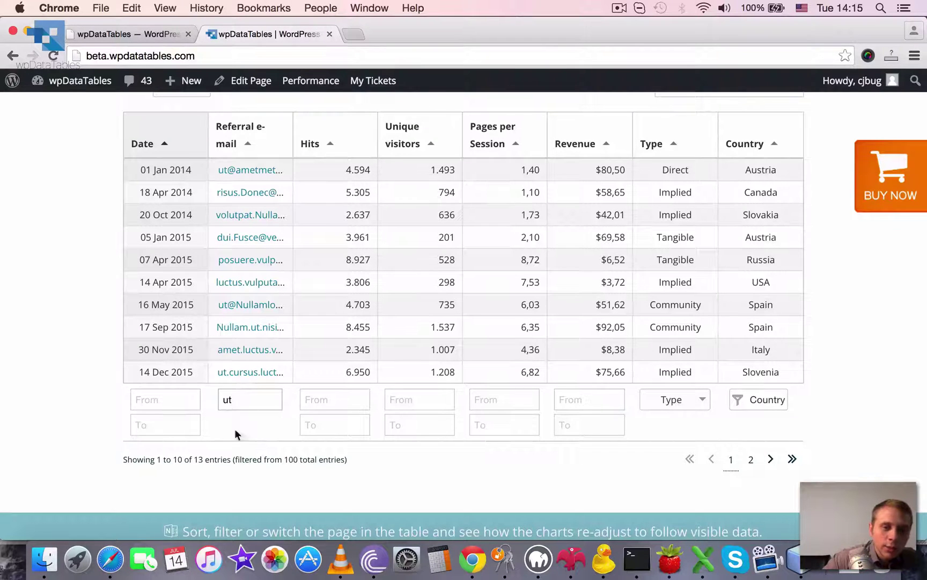
scroll(290, 201, up, 2)
scroll(290, 322, down, 1)
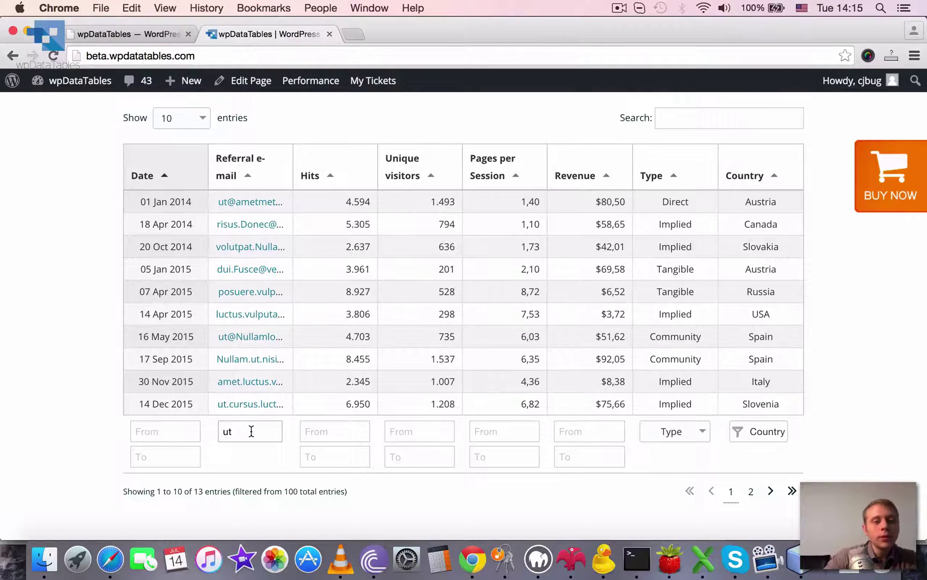
drag(251, 431, 157, 409)
key(BackSpace)
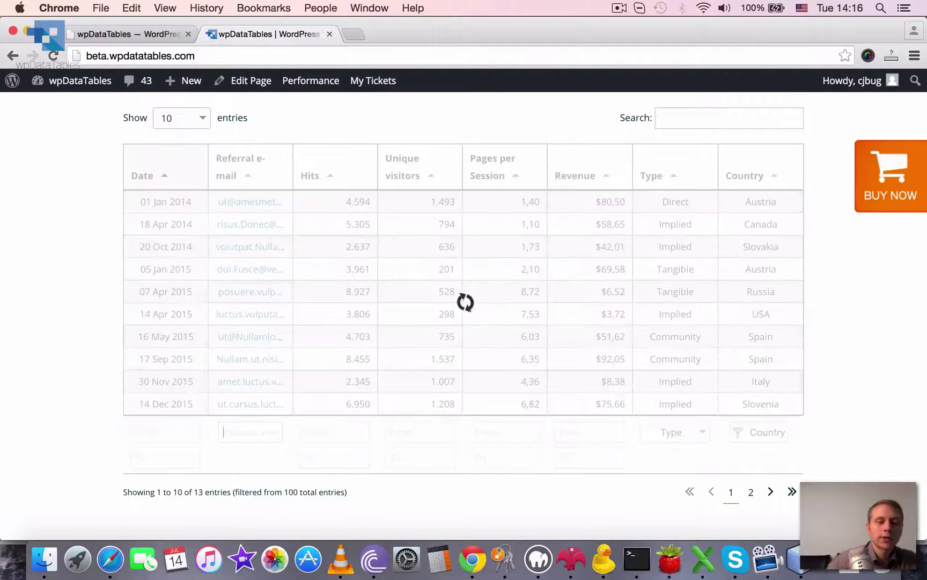
Step: Filter Hits from 4594 to get 69 entries, then delete the value to show all 100
click(117, 27)
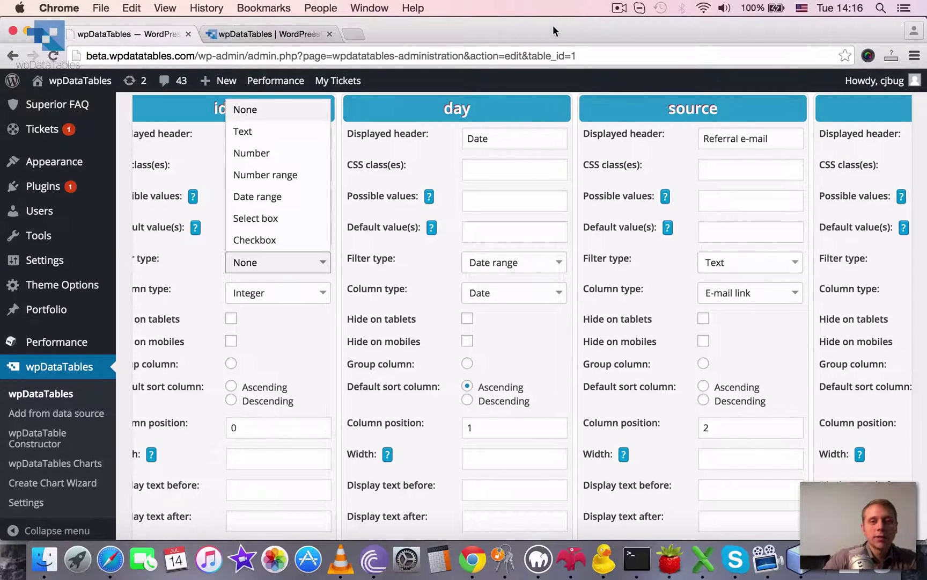
click(273, 28)
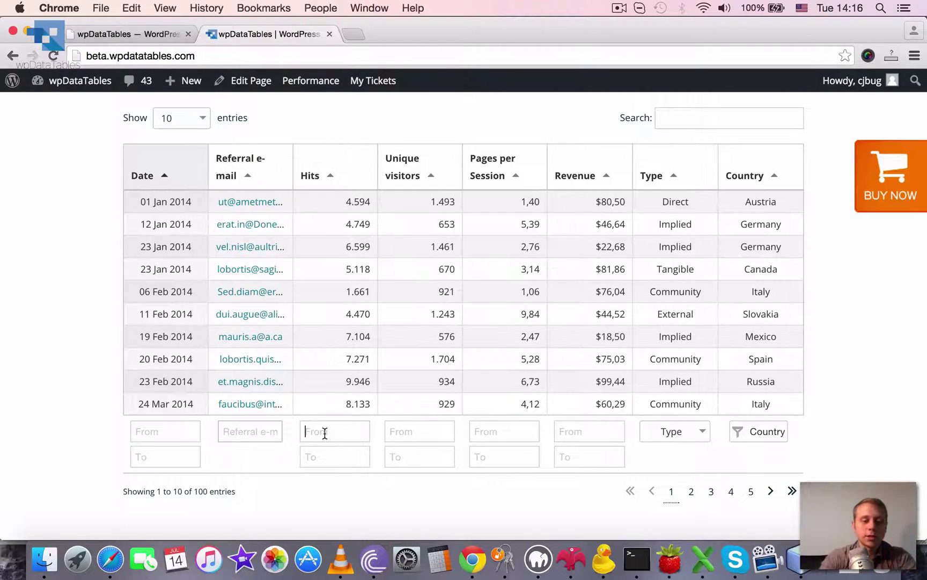
text(459)
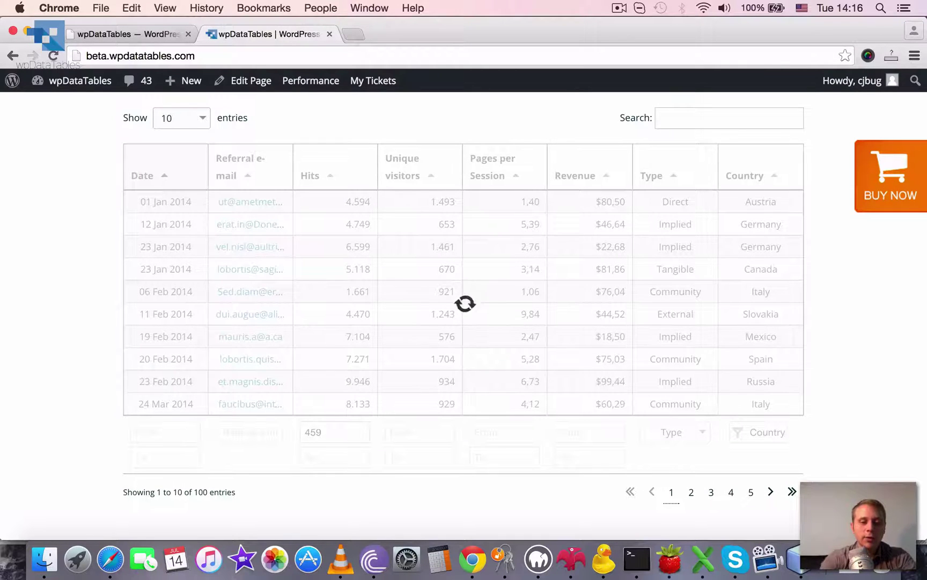
text(4)
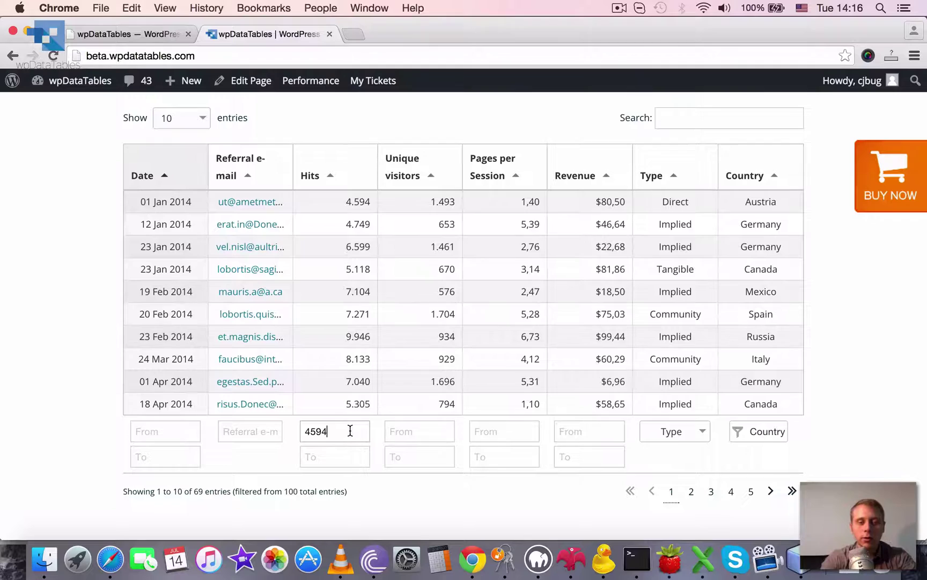
key(super+a)
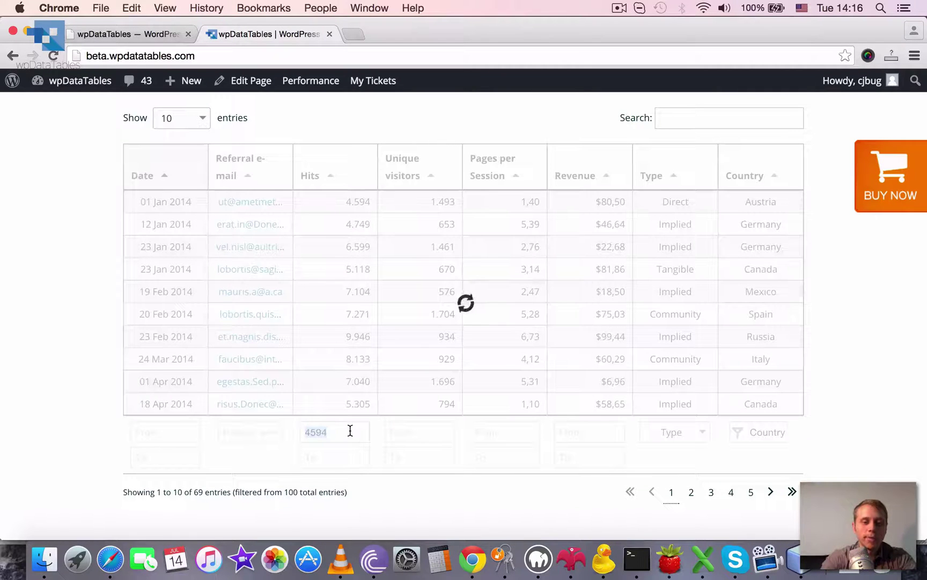
key(BackSpace)
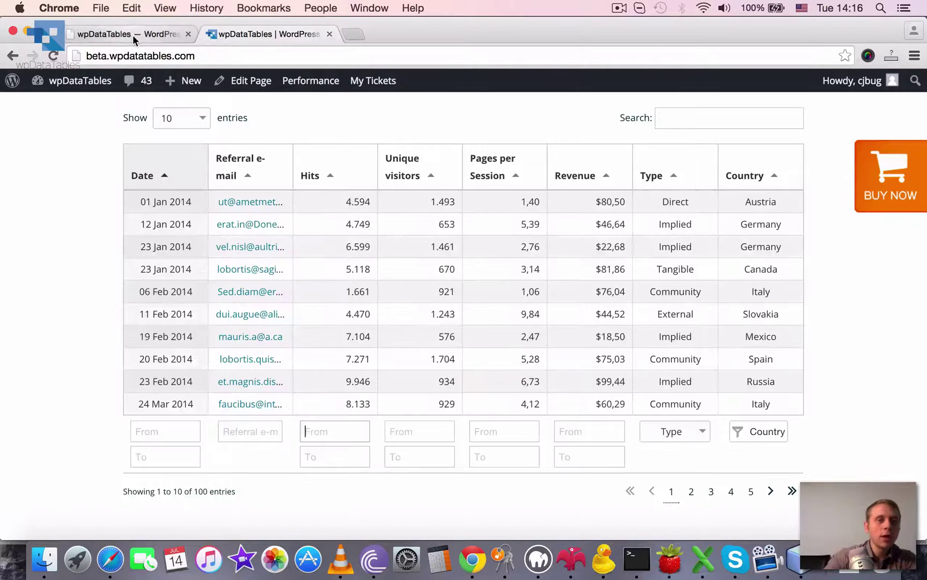
Step: Narrow the table to Hits between 4000 and 5000
click(133, 35)
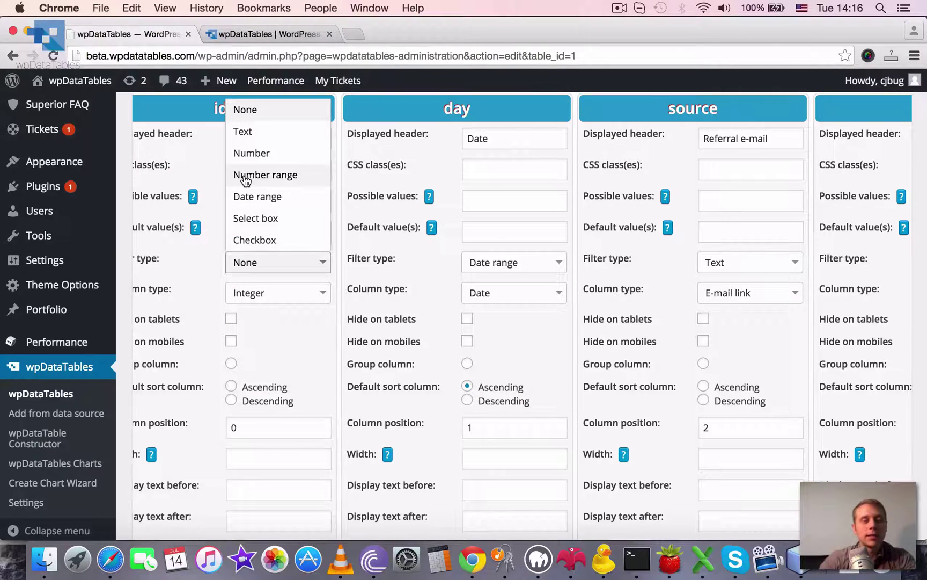
click(233, 36)
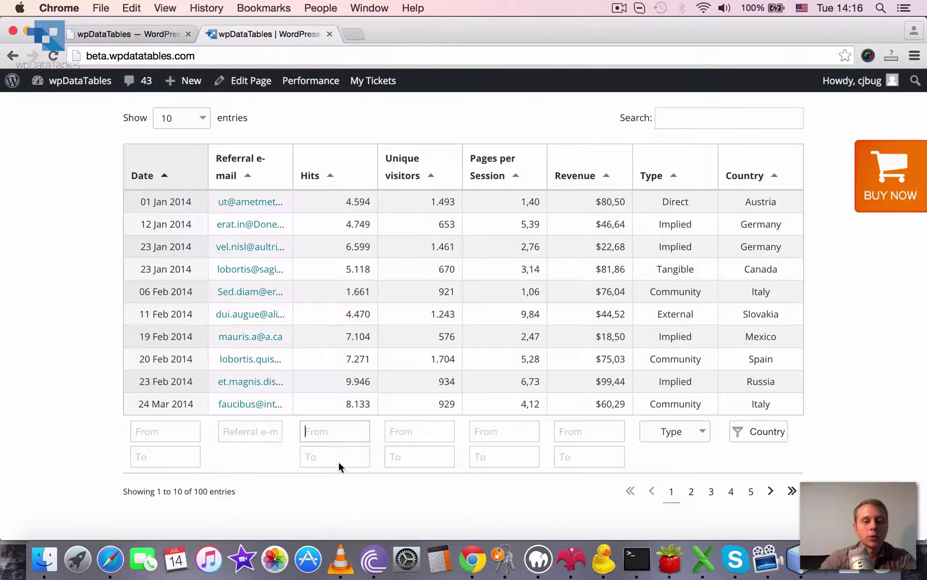
click(316, 430)
text(4000)
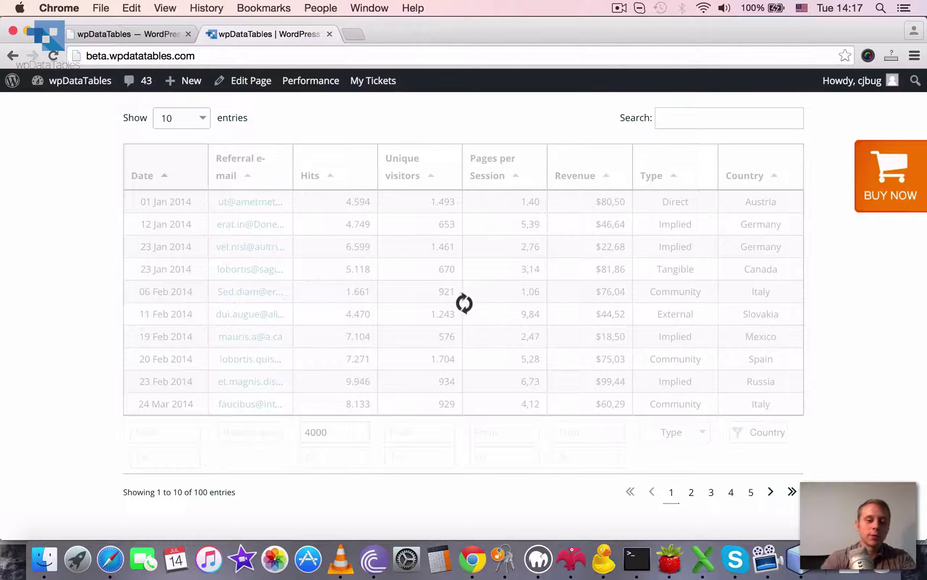
click(334, 455)
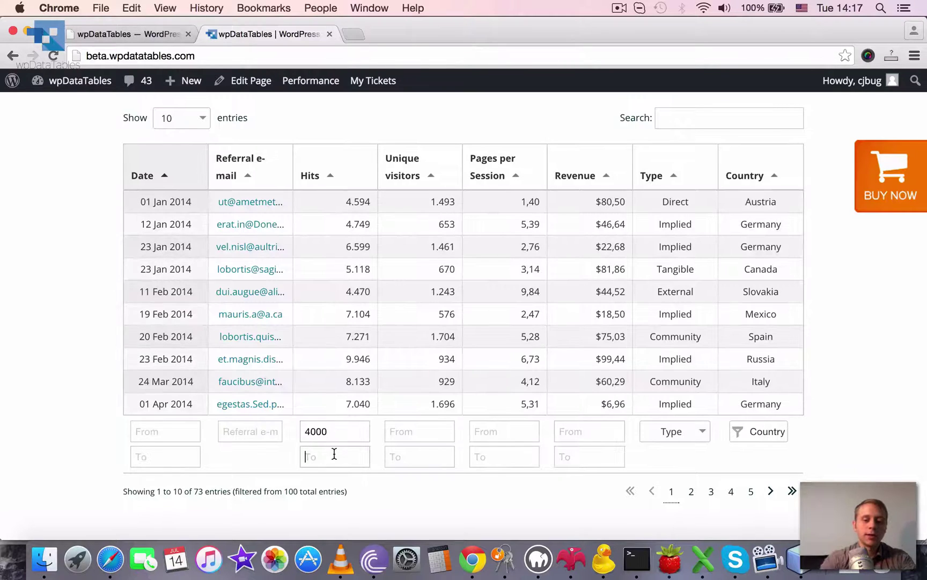
text(5000)
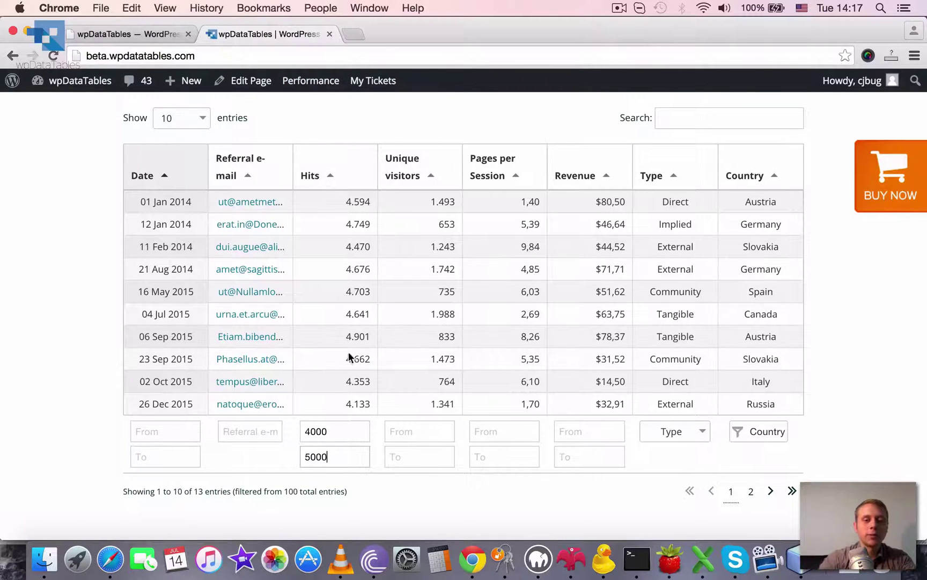
Step: Replace the Hits minimum with 7000, leaving 35 of 100 entries, then delete it
double_click(337, 436)
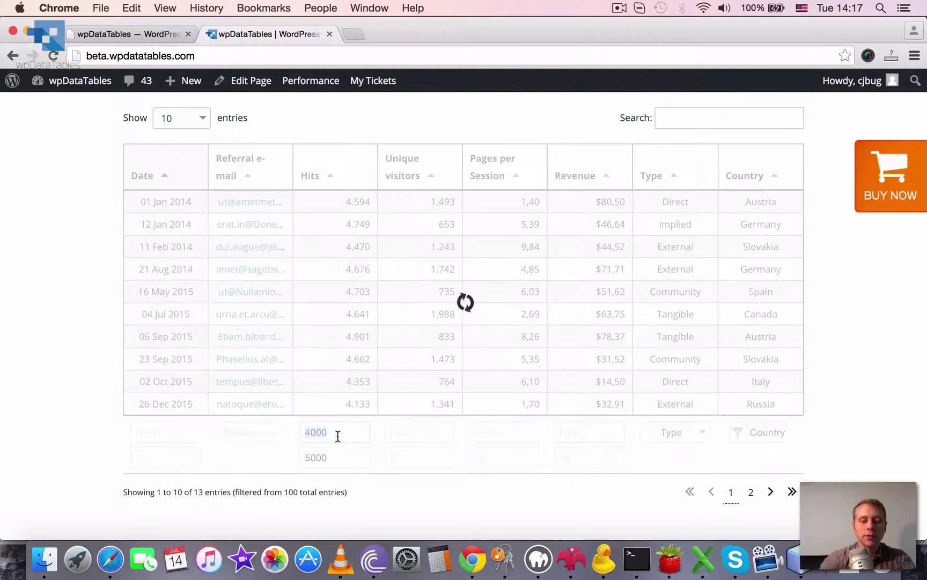
key(BackSpace)
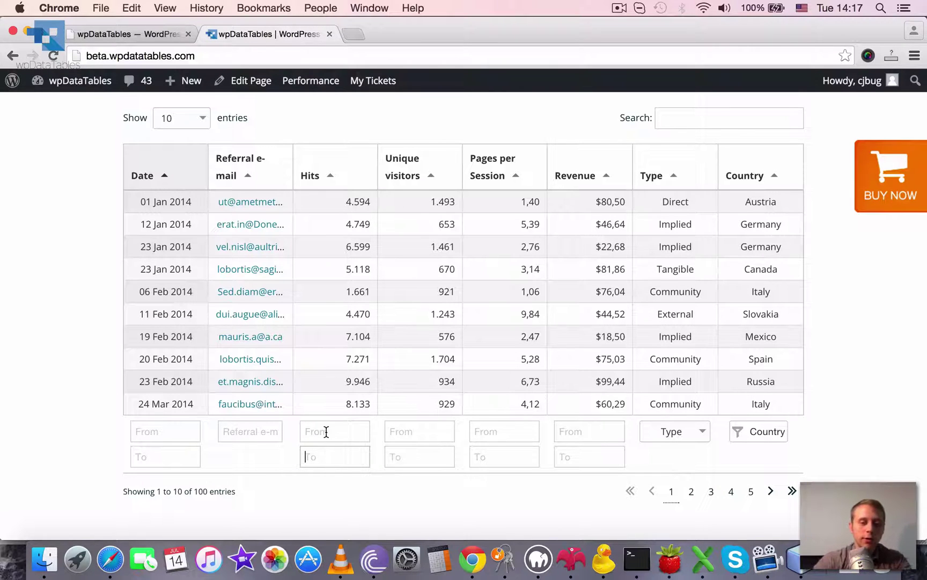
text(7000)
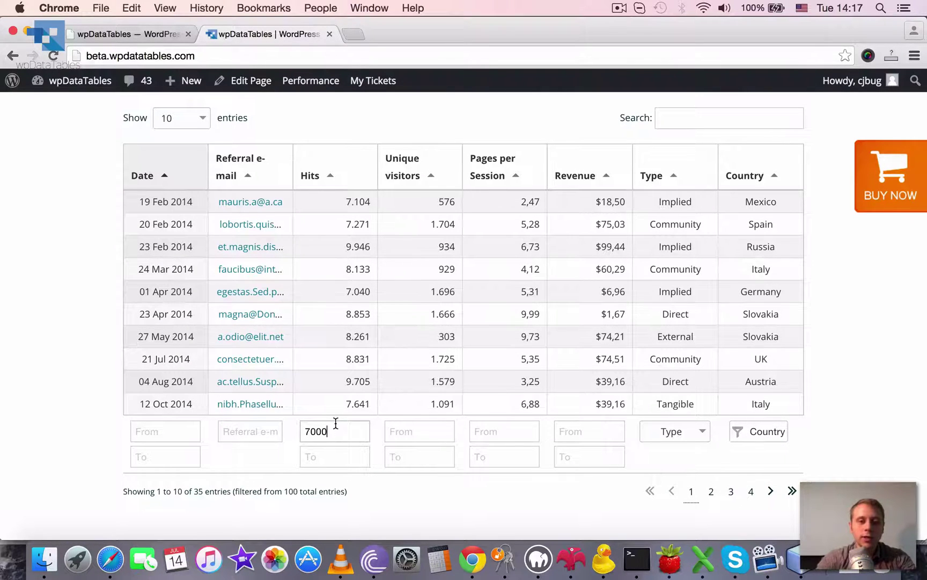
key(Return)
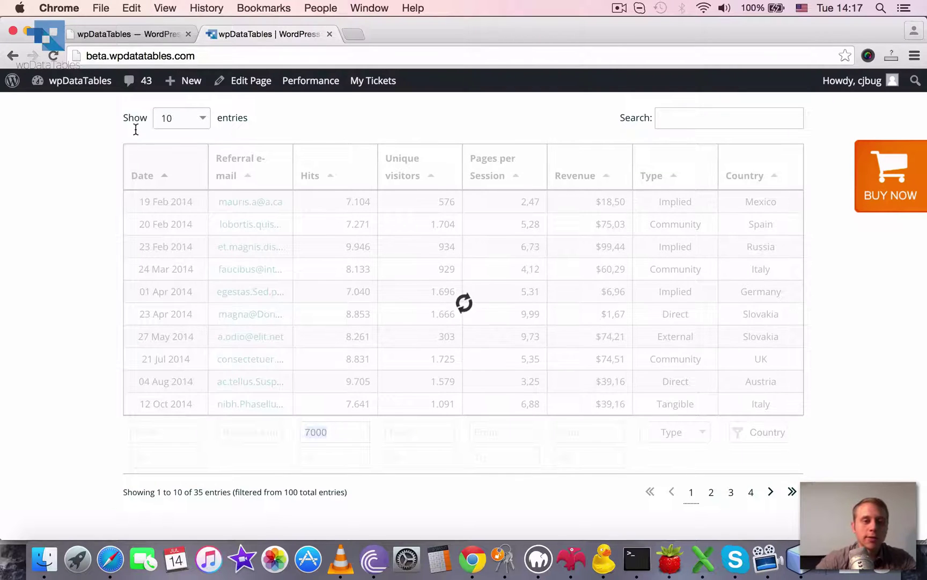
key(BackSpace)
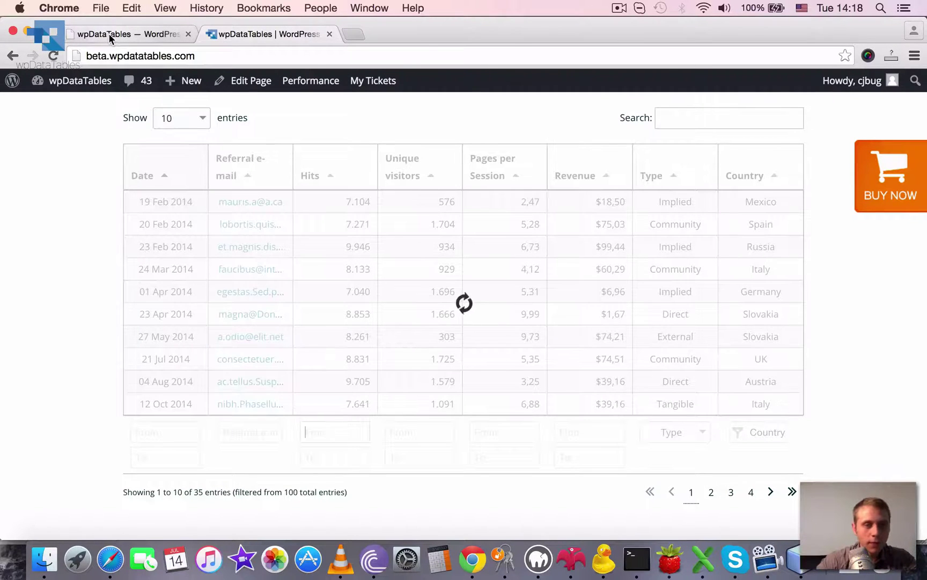
Step: Limit the date filter to 01 Jul 2015 through 31 Jul 2015, leaving four entries
click(109, 33)
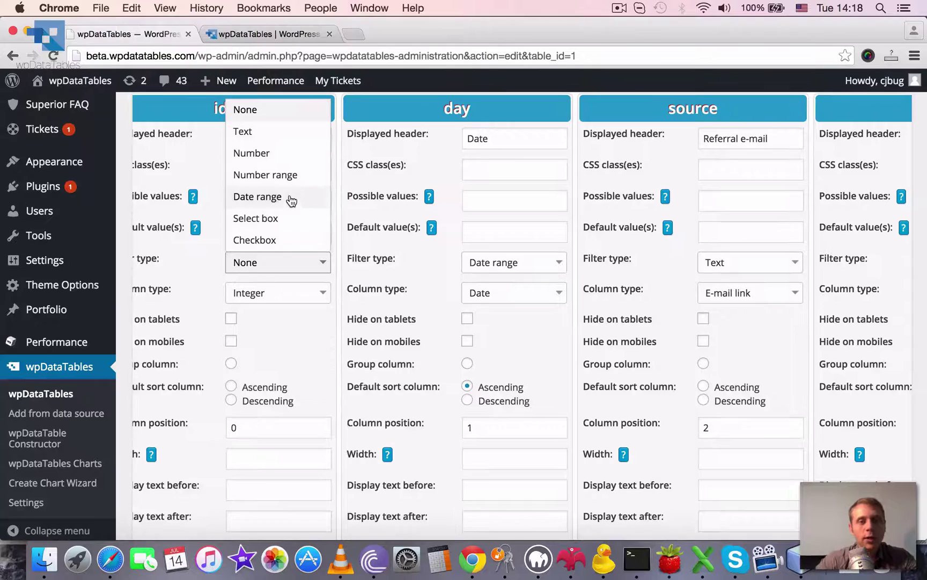
click(274, 31)
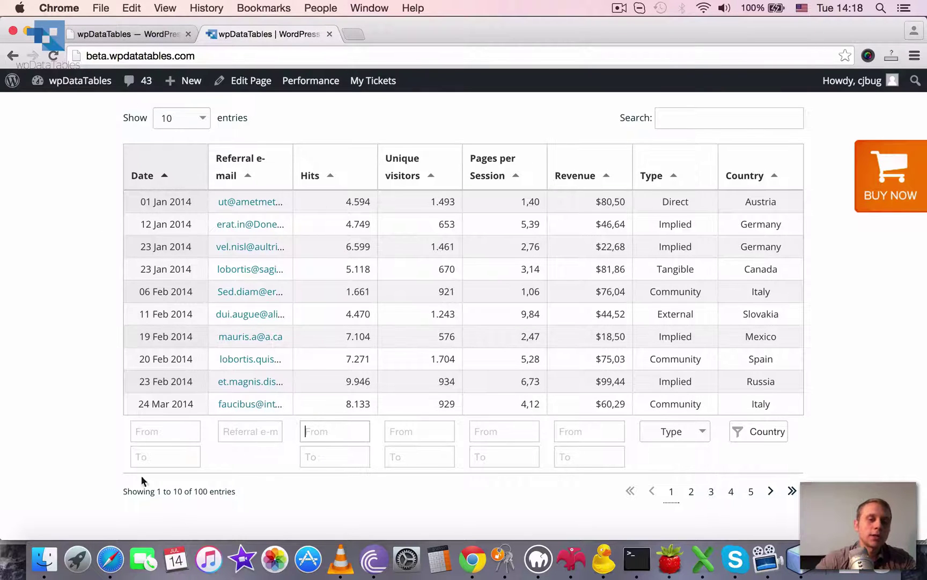
scroll(455, 391, down, 3)
scroll(455, 392, up, 2)
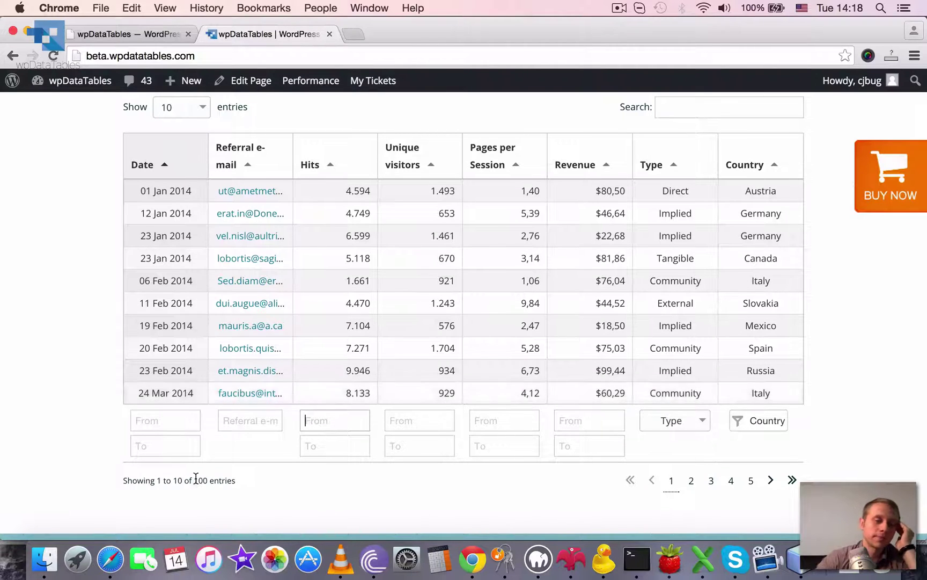
click(173, 419)
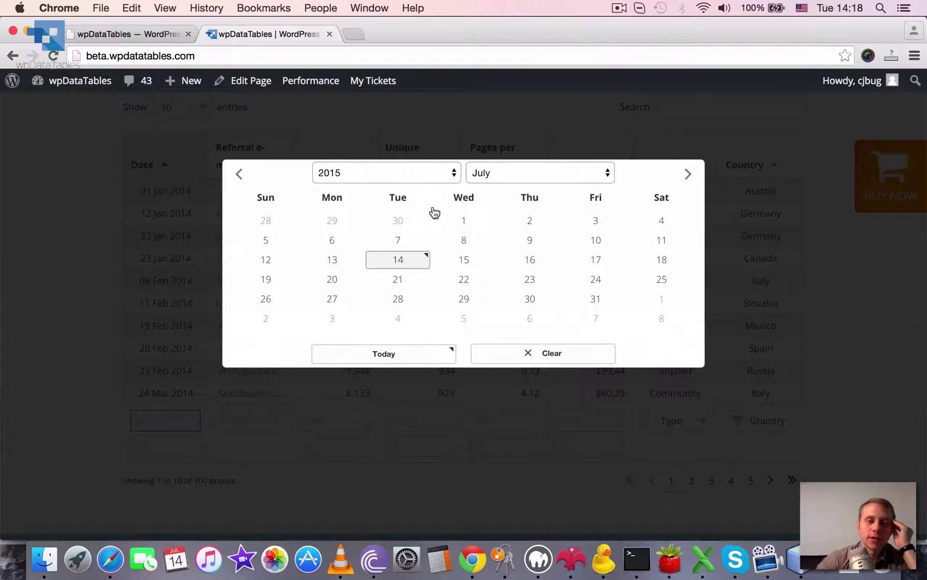
click(460, 221)
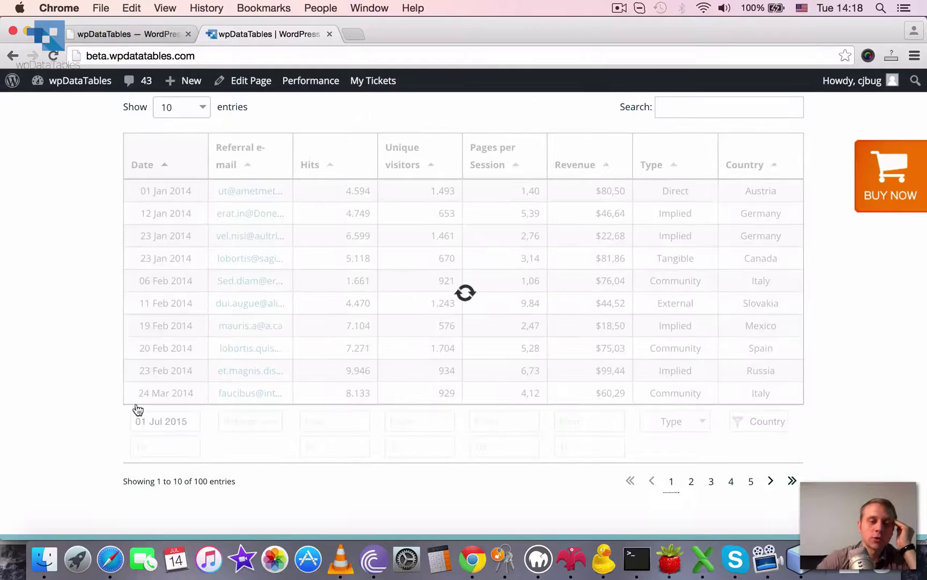
click(162, 447)
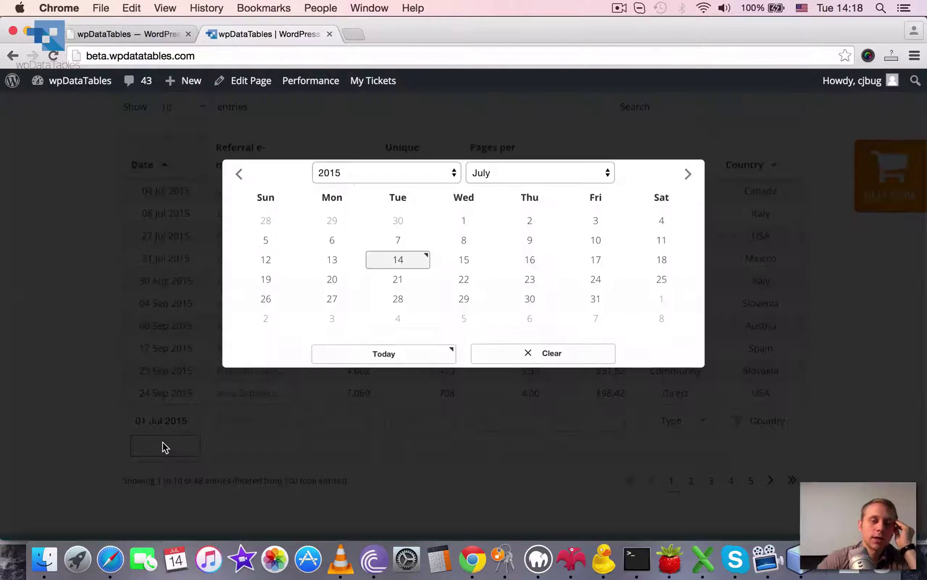
click(604, 304)
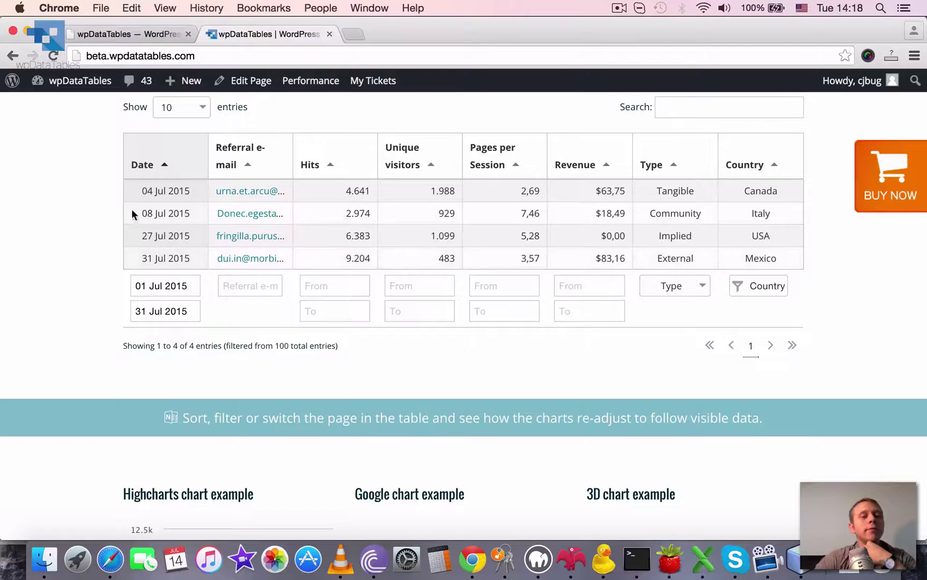
Step: Clear both the start and end date limits so all 100 entries return
click(184, 288)
click(504, 355)
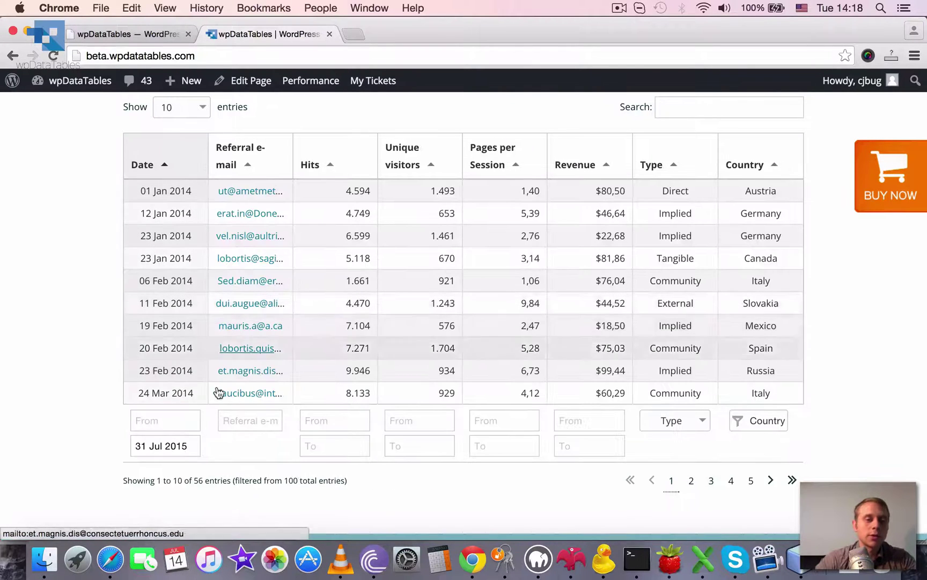
click(136, 445)
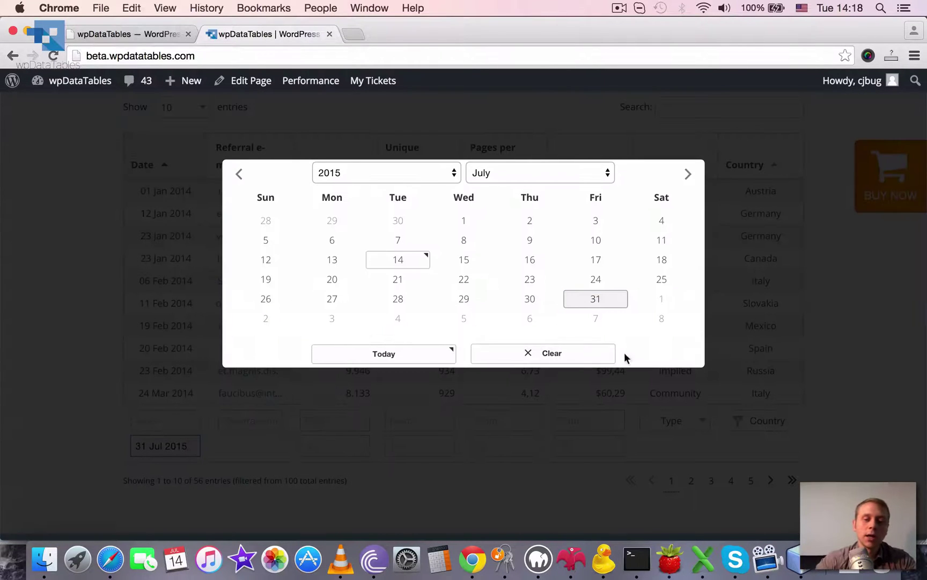
click(587, 352)
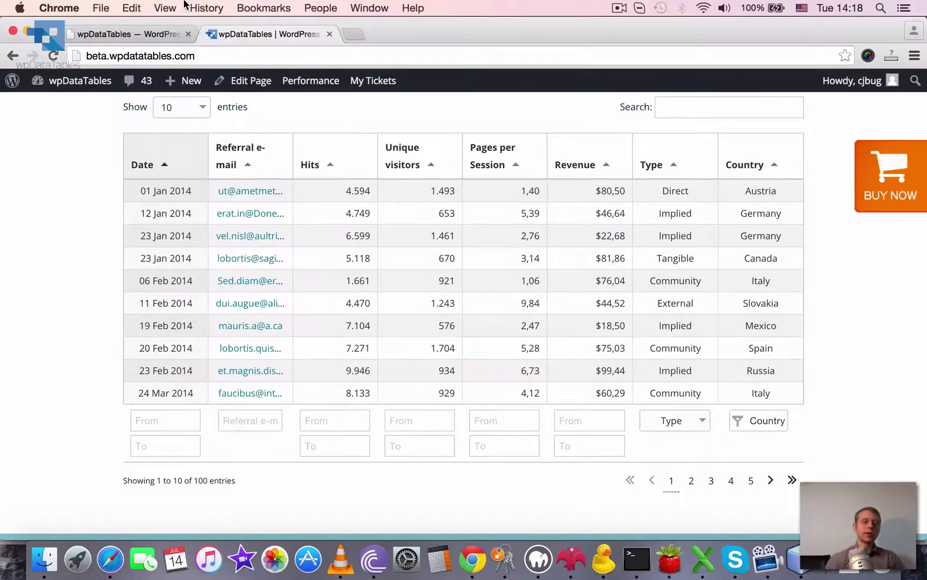
Step: Filter the table's Type column to Implied referrals
click(118, 30)
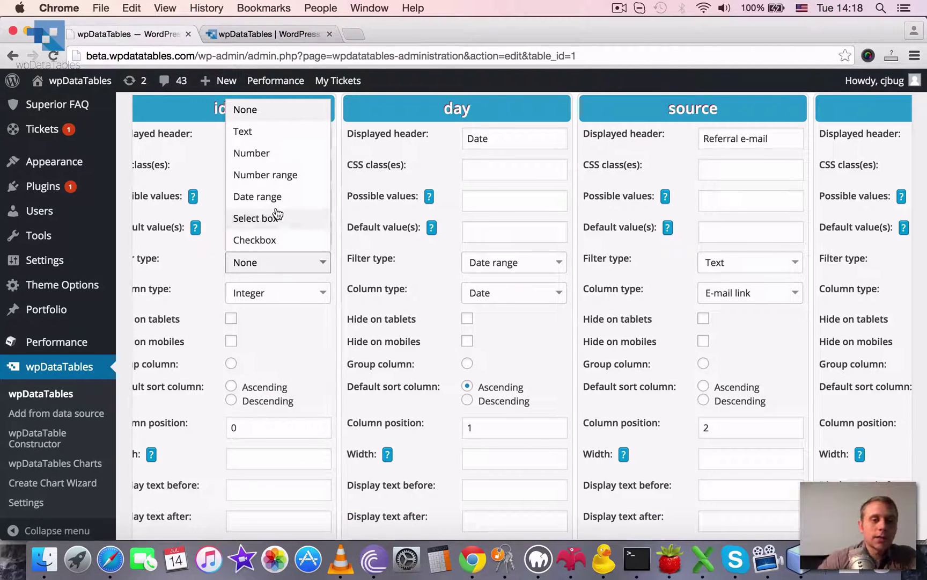
click(262, 35)
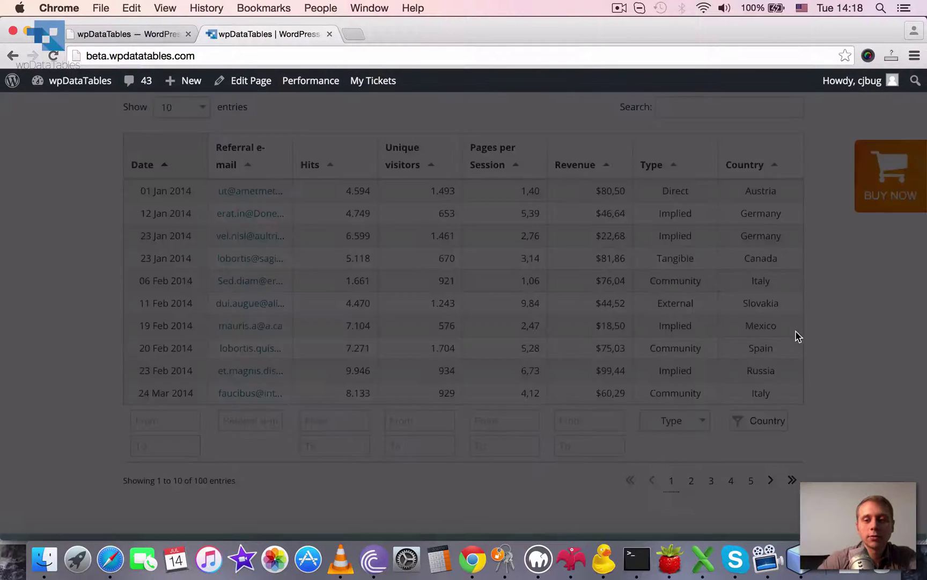
click(688, 416)
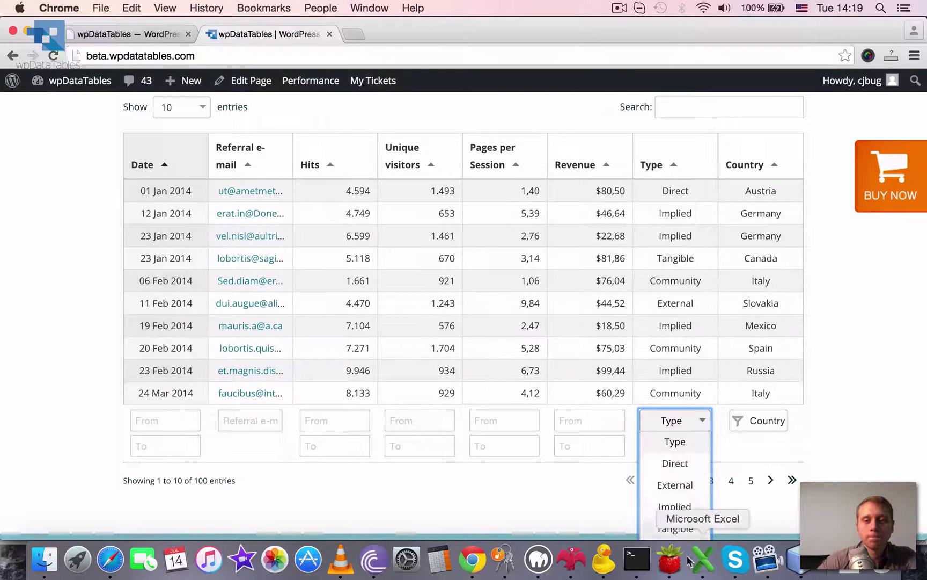
scroll(837, 365, down, 3)
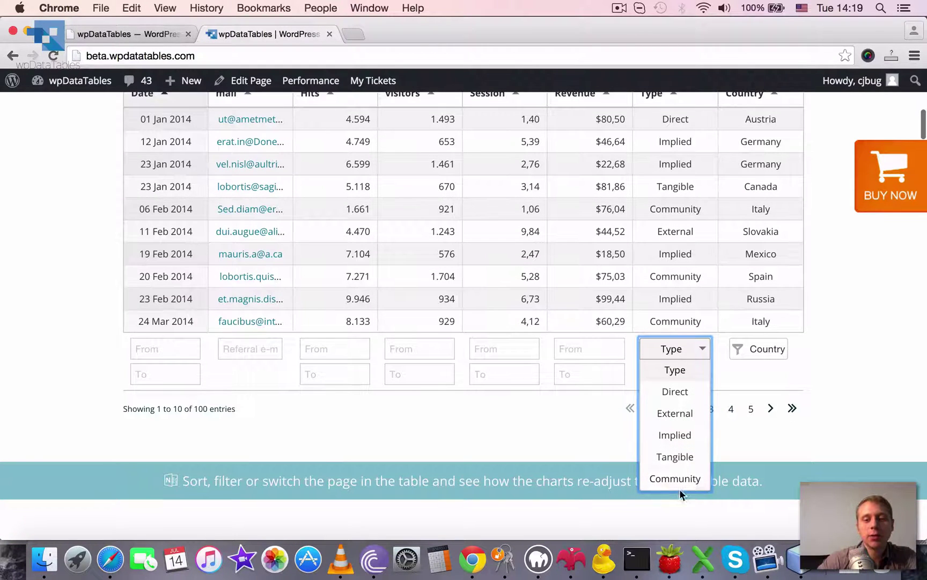
click(672, 435)
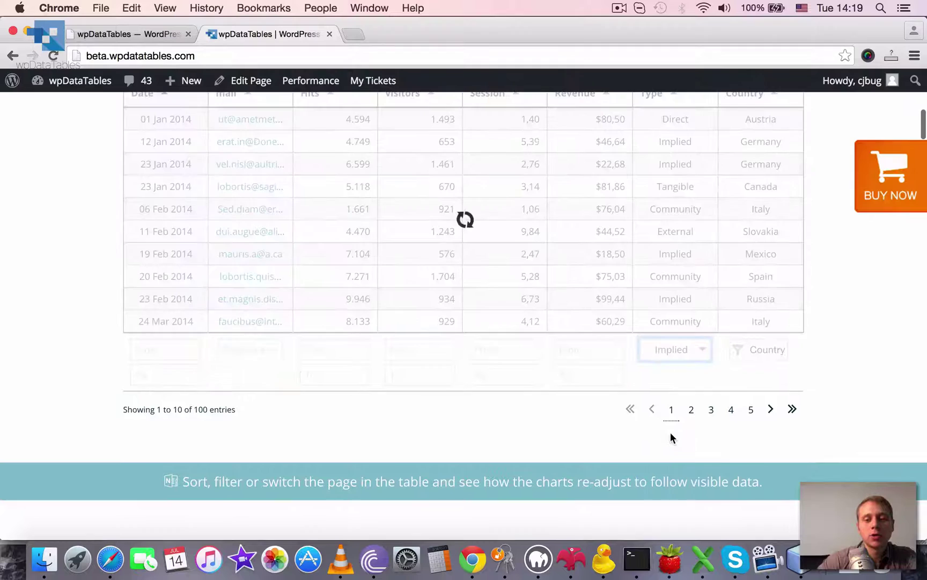
Step: Switch the Type filter to External, then reset it to the empty option
click(688, 356)
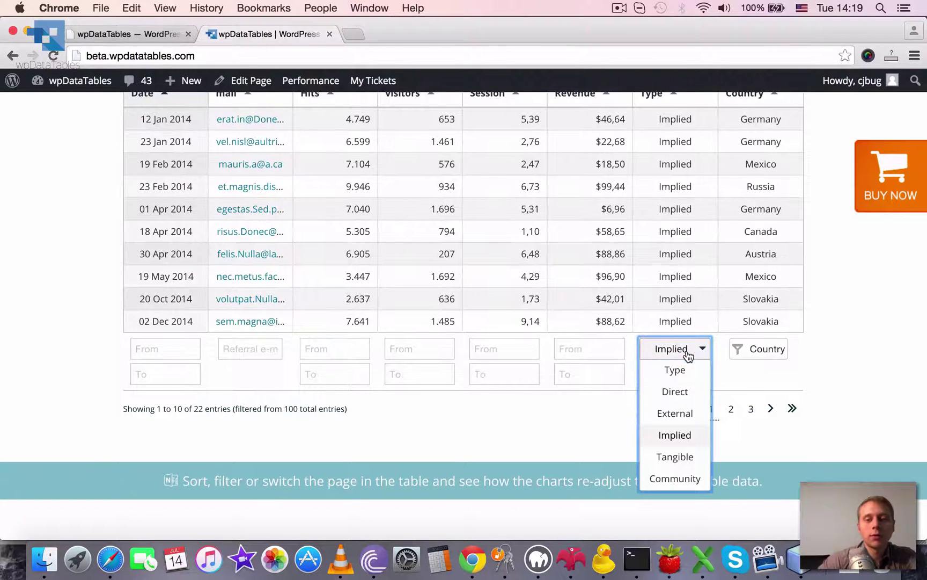
click(676, 411)
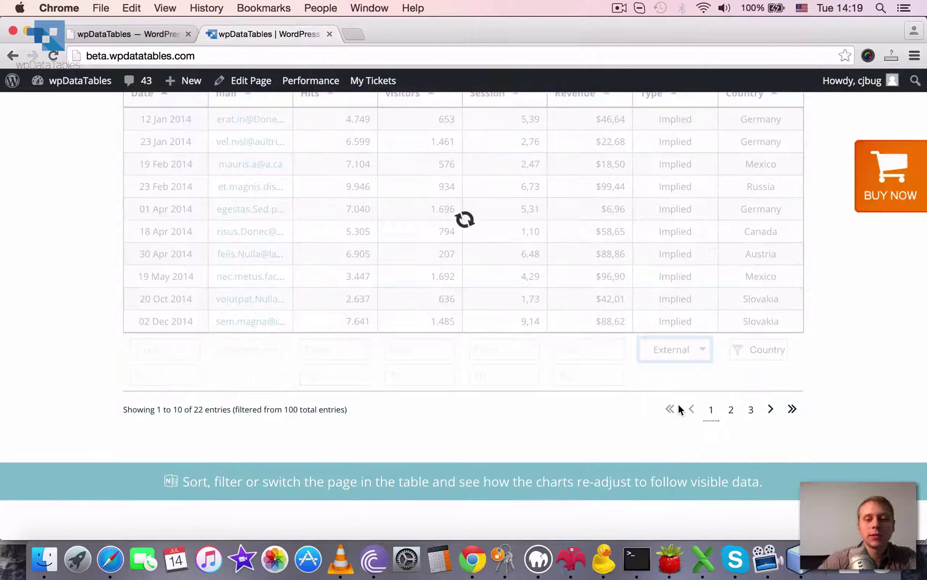
click(684, 352)
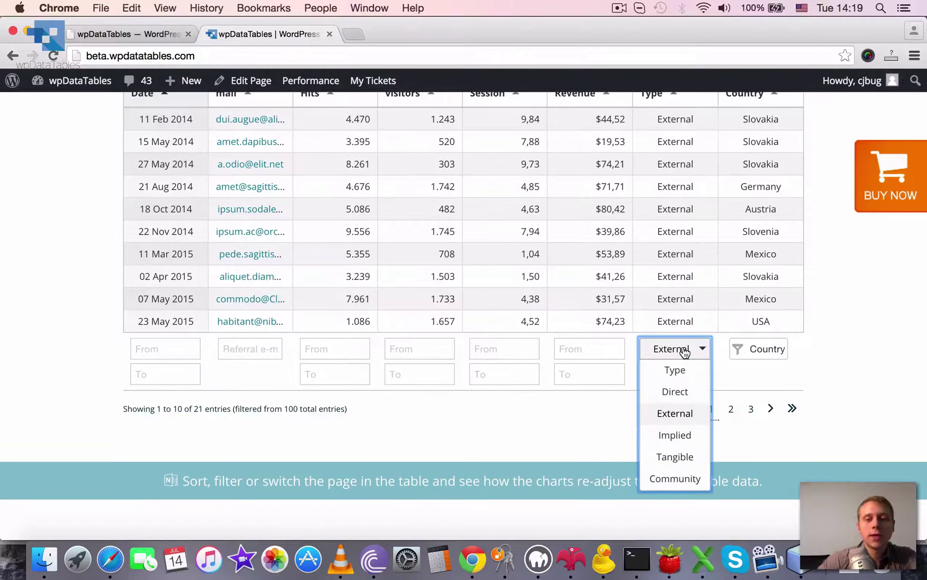
click(675, 368)
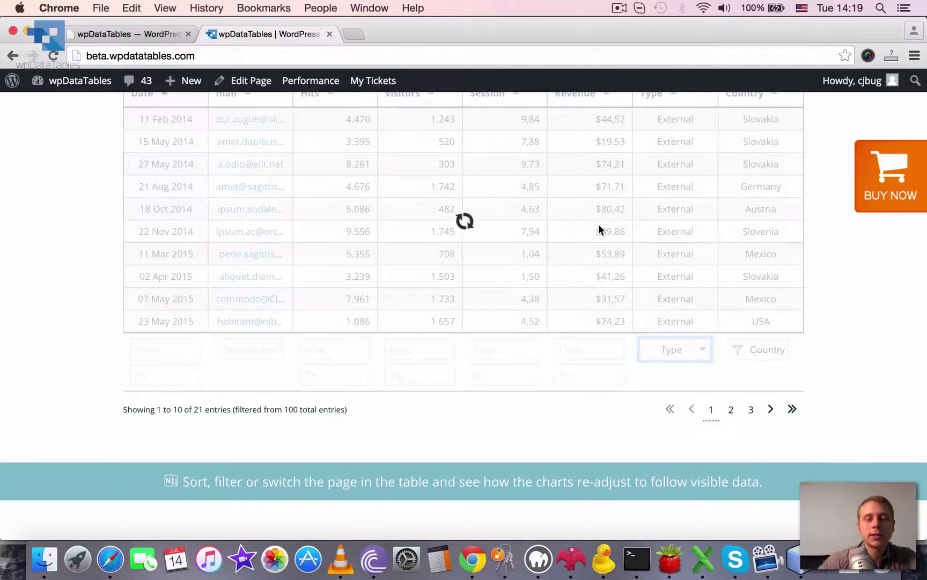
Step: Check the Type filter values again and close the list without changing it
scroll(598, 223, up, 3)
scroll(599, 224, up, 1)
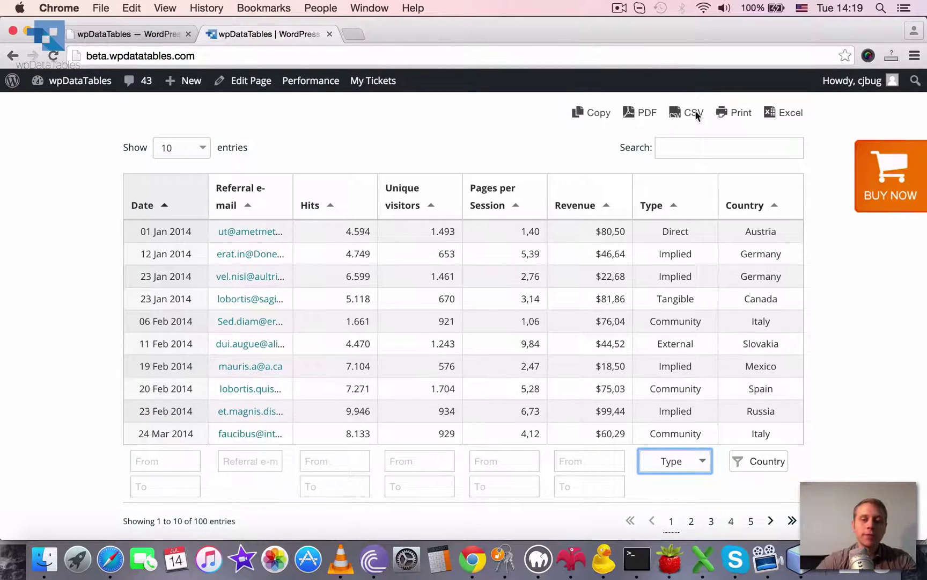
click(687, 465)
scroll(673, 509, down, 2)
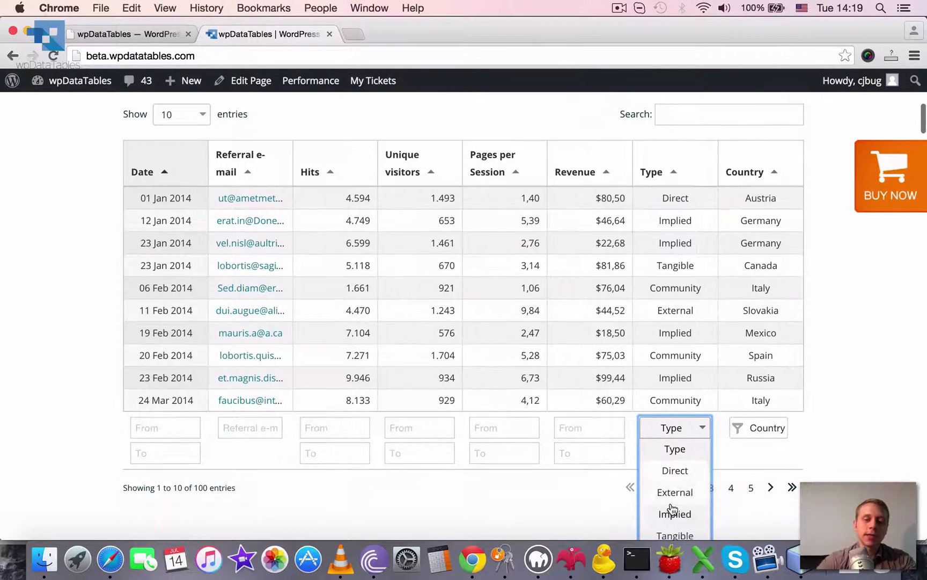
click(830, 390)
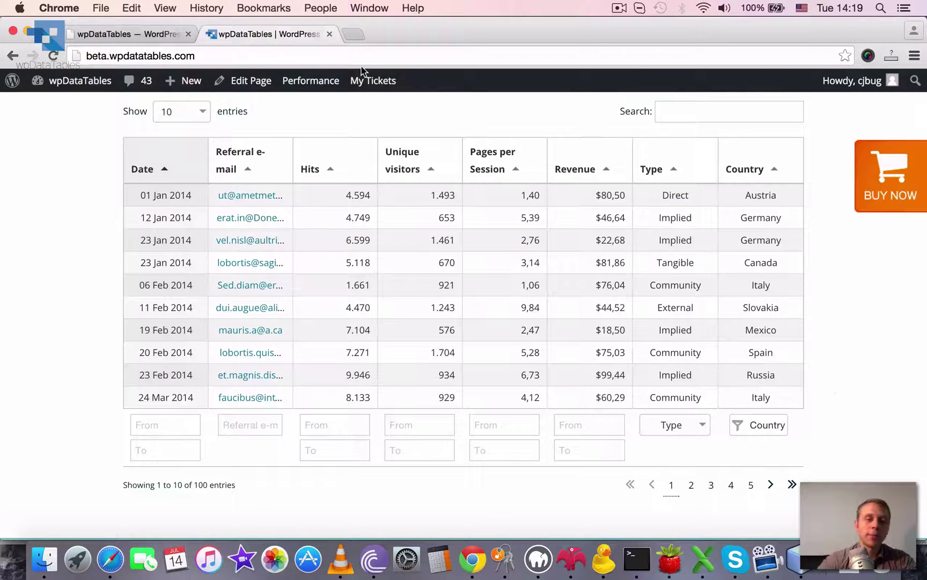
Step: Review the ref_type possible values and the country checkbox filter setup in the column cards
click(106, 43)
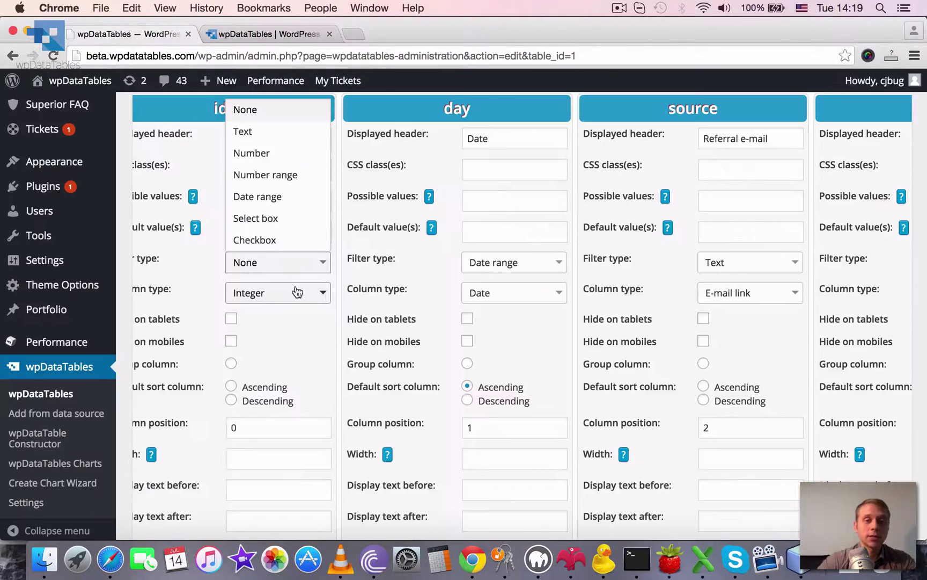
scroll(296, 291, up, 3)
scroll(297, 292, up, 2)
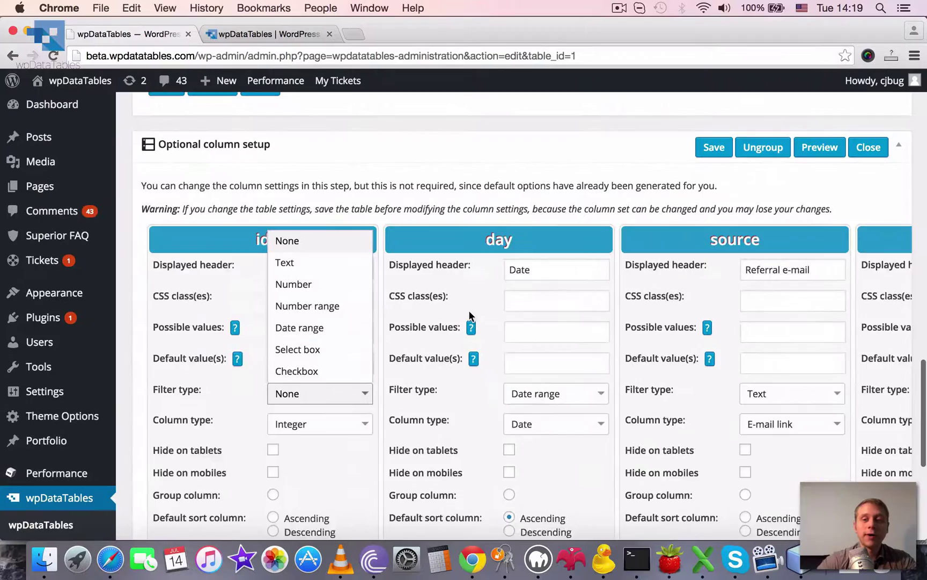
scroll(469, 310, right, 8)
scroll(469, 312, right, 10)
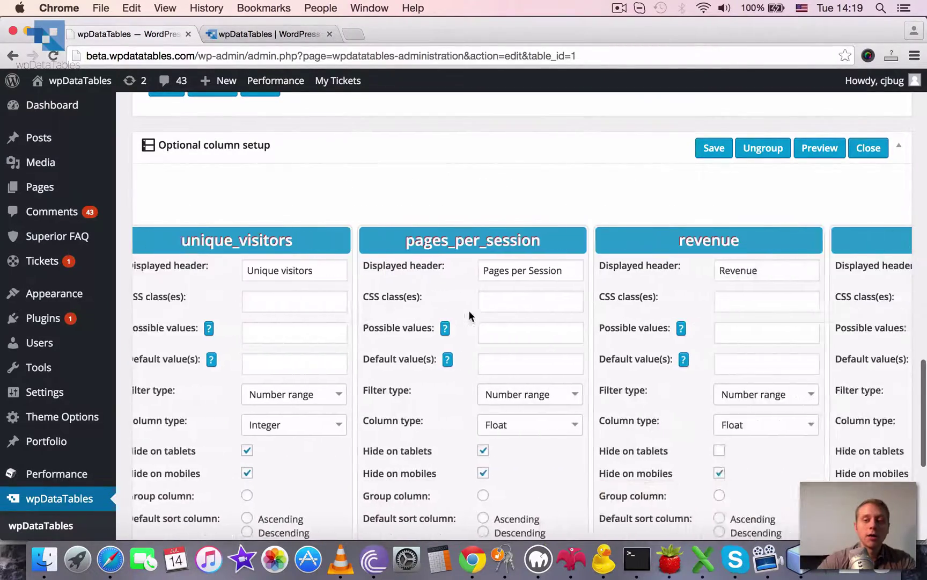
scroll(468, 315, right, 5)
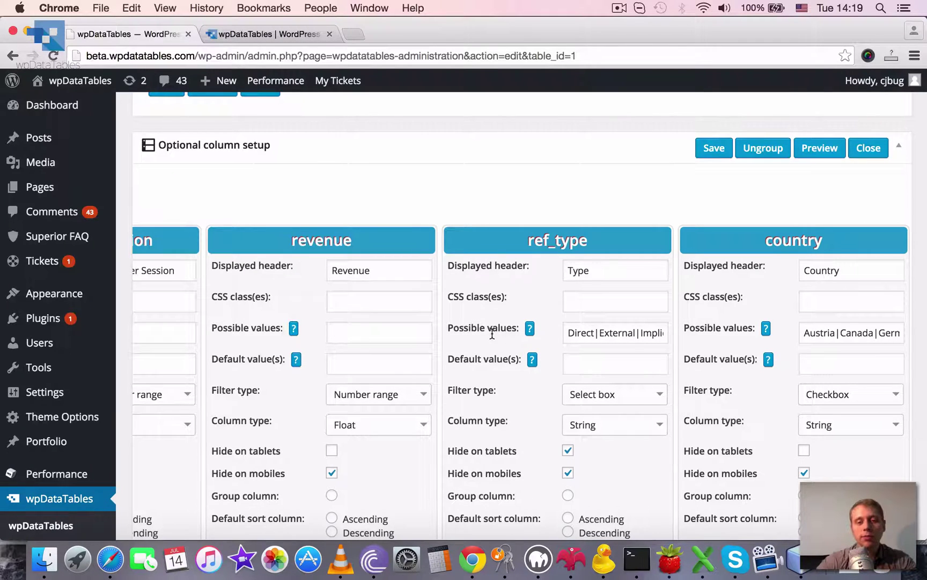
scroll(614, 334, right, 5)
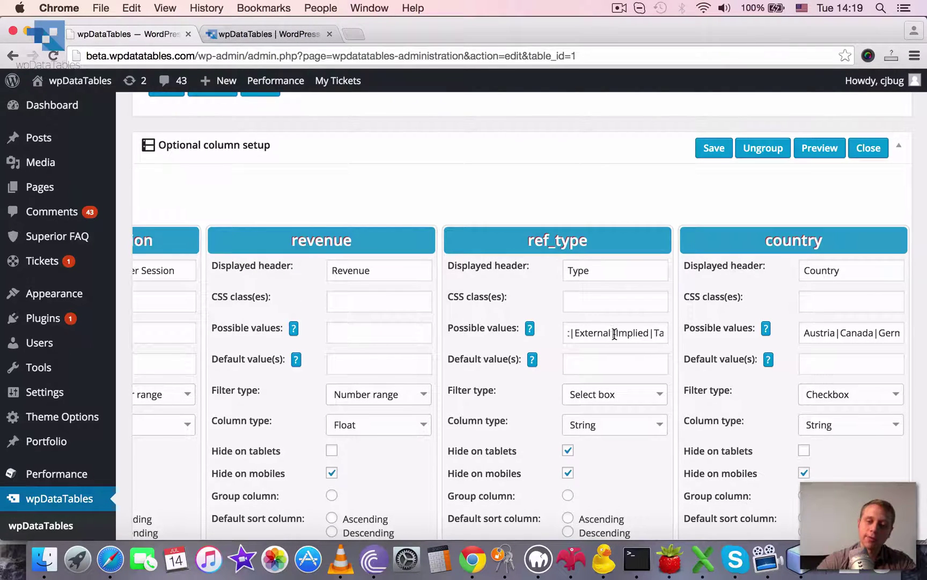
scroll(614, 334, right, 3)
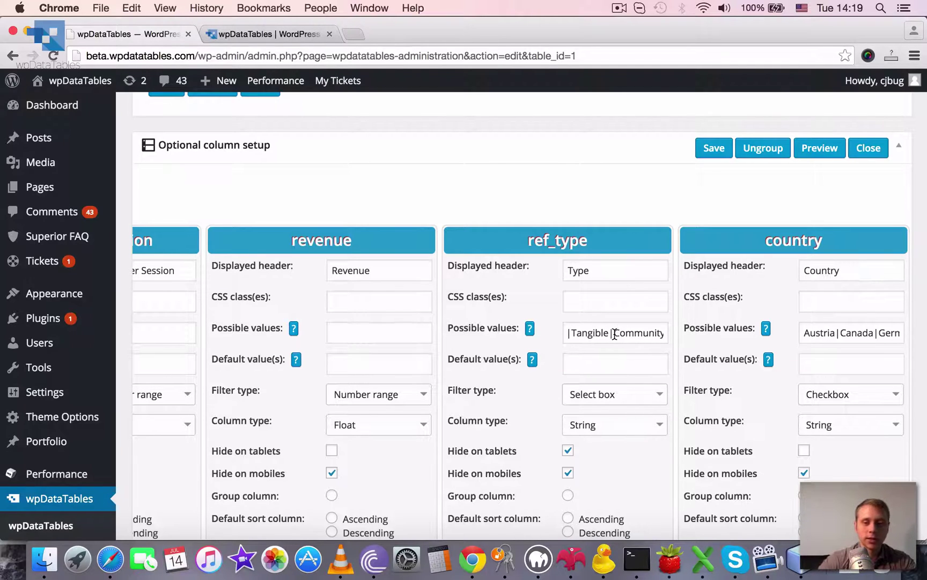
scroll(615, 333, right, 1)
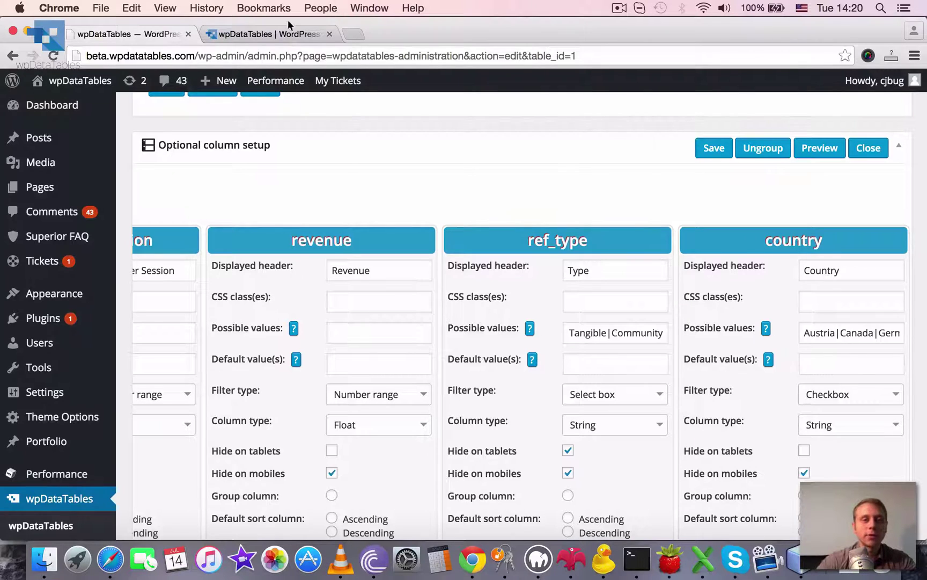
click(274, 33)
Step: Dismiss the startup disk warning and open the Country checkbox filter
scroll(617, 376, down, 1)
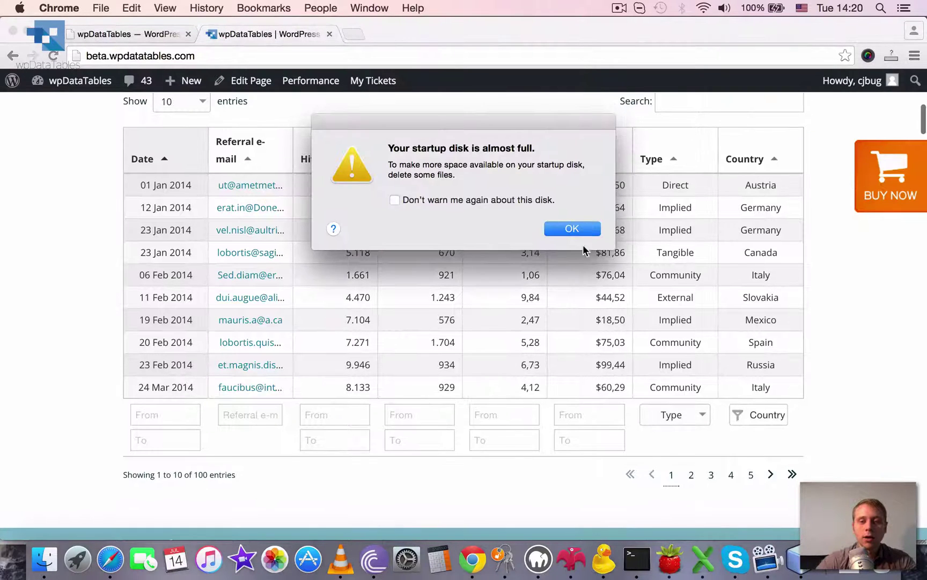
click(572, 229)
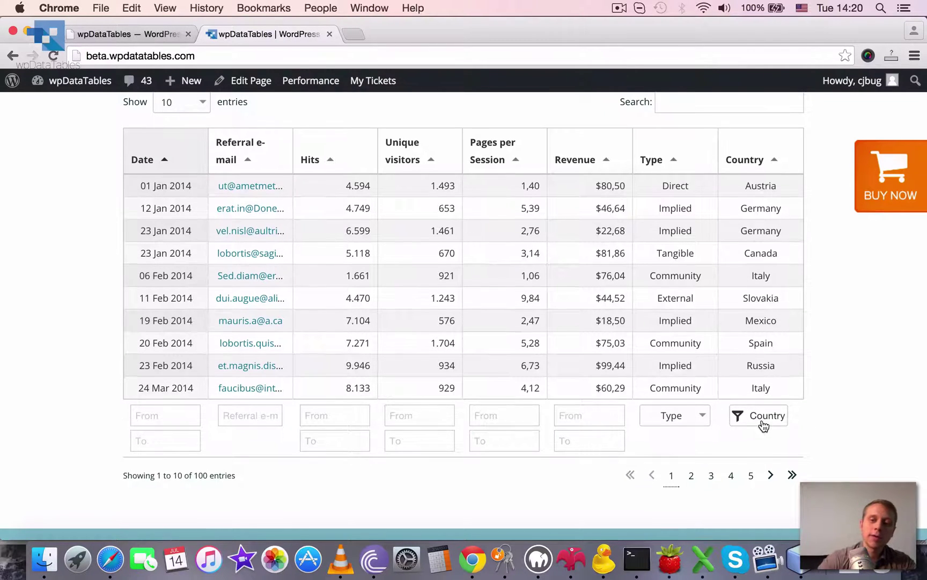
scroll(763, 425, up, 2)
scroll(300, 389, down, 1)
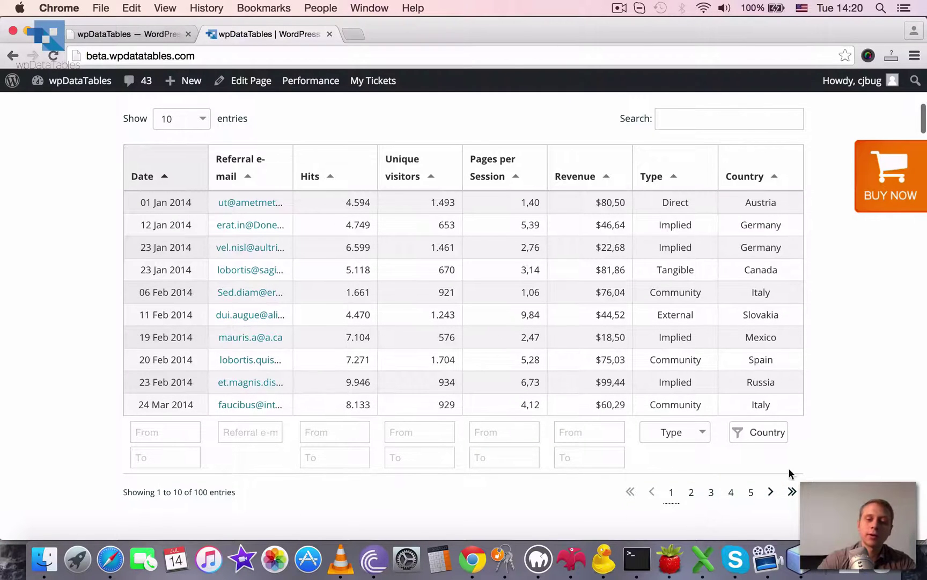
click(761, 436)
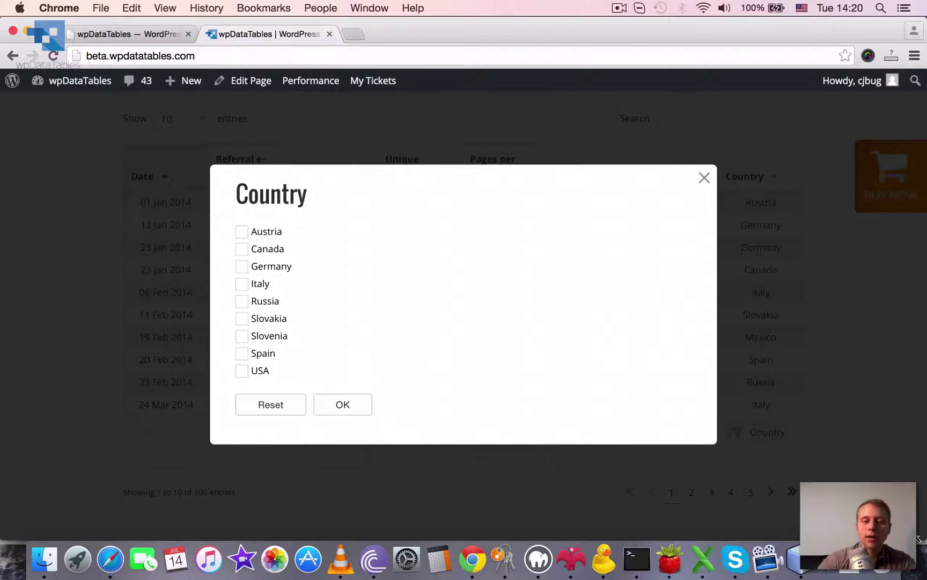
mouse_move(919, 539)
mouse_down()
mouse_move(673, 483)
mouse_move(398, 451)
mouse_move(300, 400)
mouse_move(172, 435)
mouse_move(673, 455)
mouse_move(923, 498)
mouse_move(918, 533)
mouse_up()
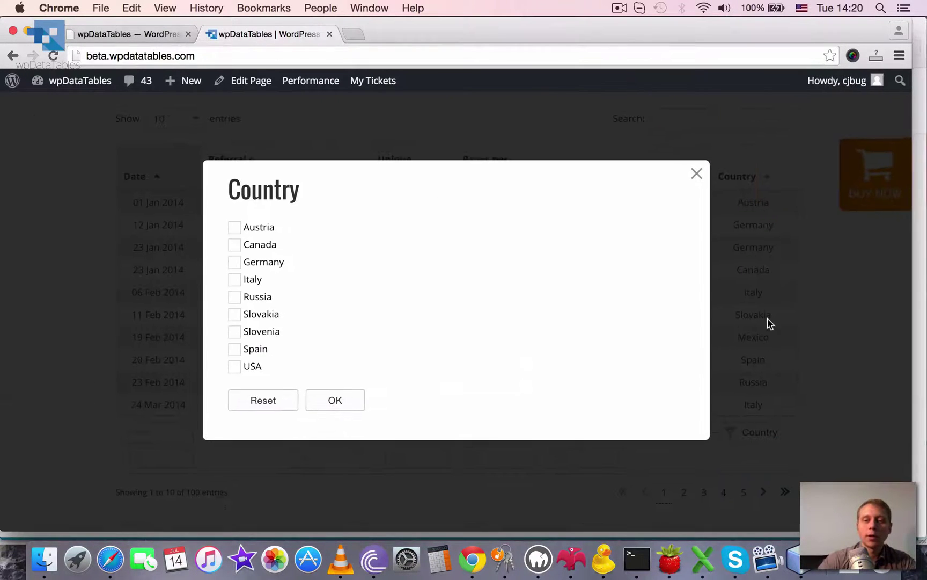
Step: Filter Country to Austria, Germany and Russia, showing 31 of 100 entries
click(260, 227)
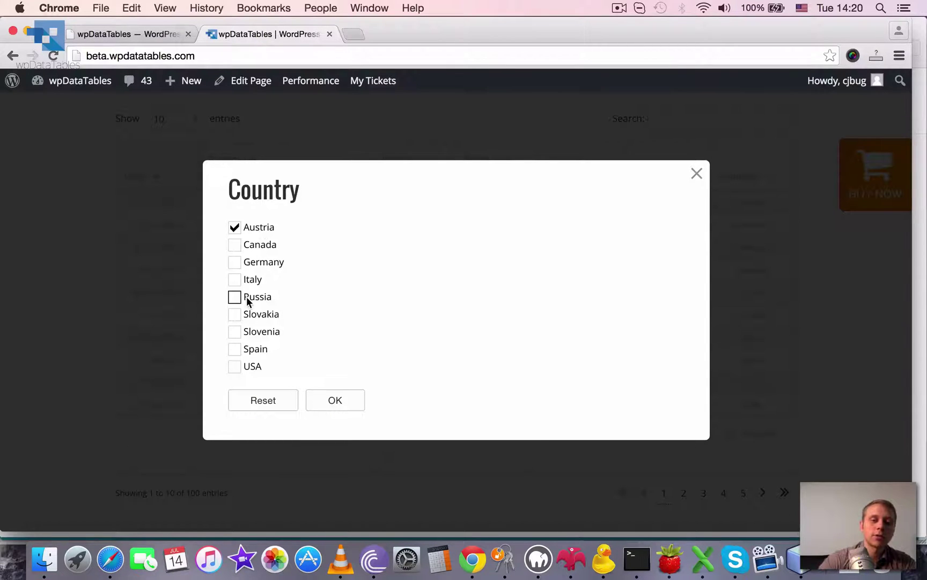
click(252, 265)
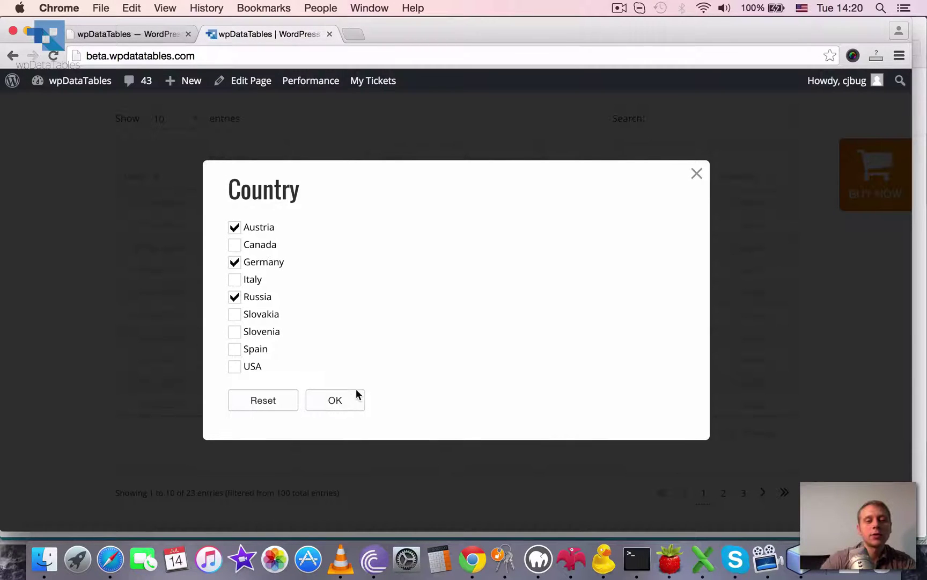
click(335, 401)
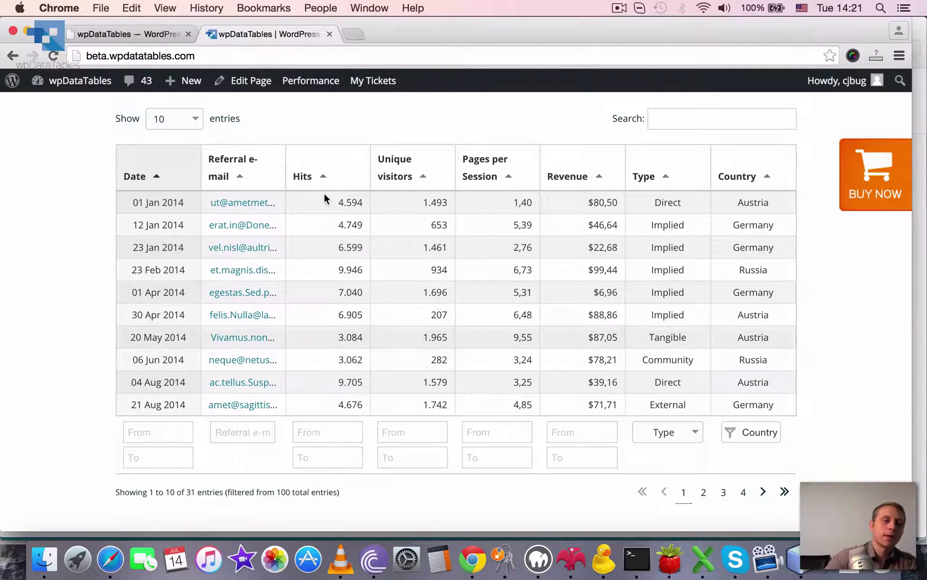
click(111, 33)
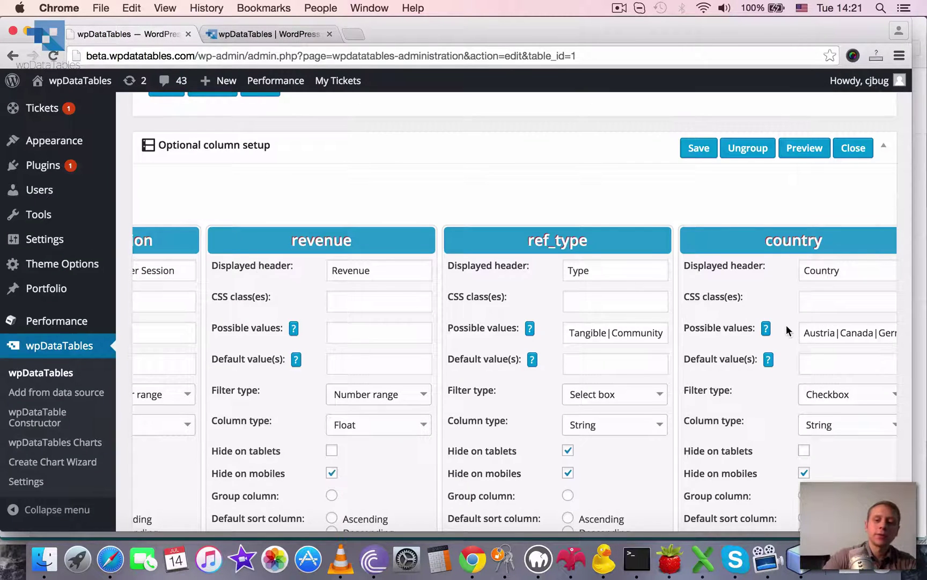
Step: Reset the Country checkbox filter and apply it so all 100 entries show
scroll(794, 328, right, 2)
scroll(834, 333, right, 10)
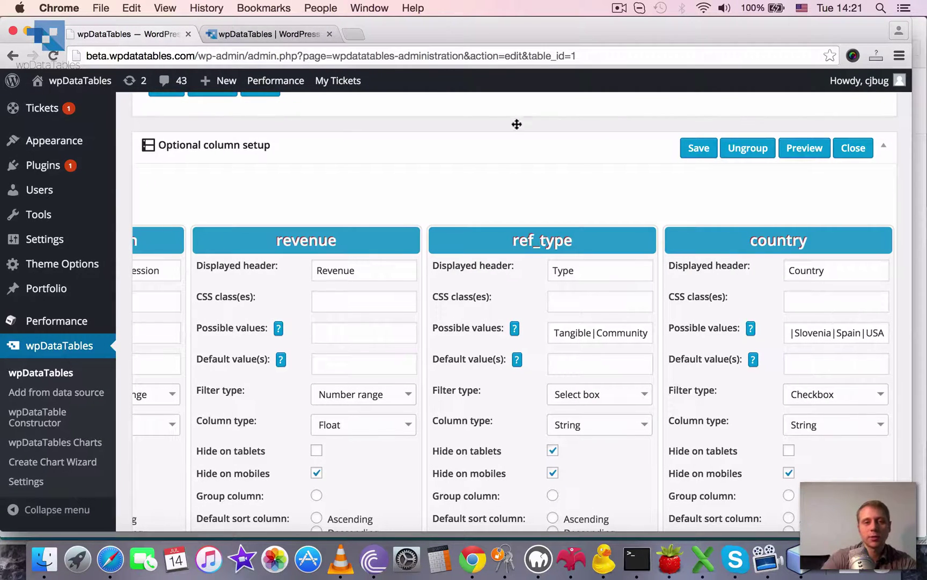
click(290, 34)
click(756, 432)
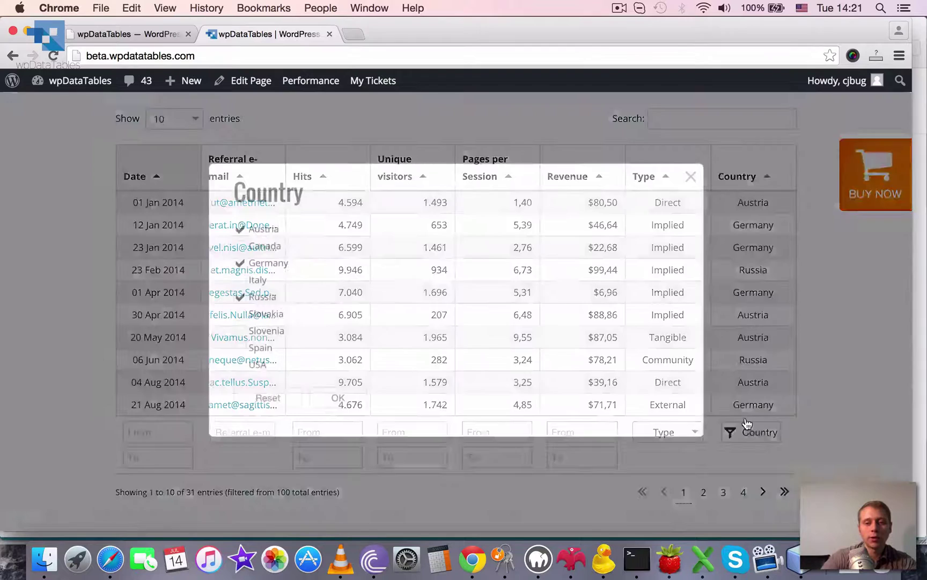
click(273, 399)
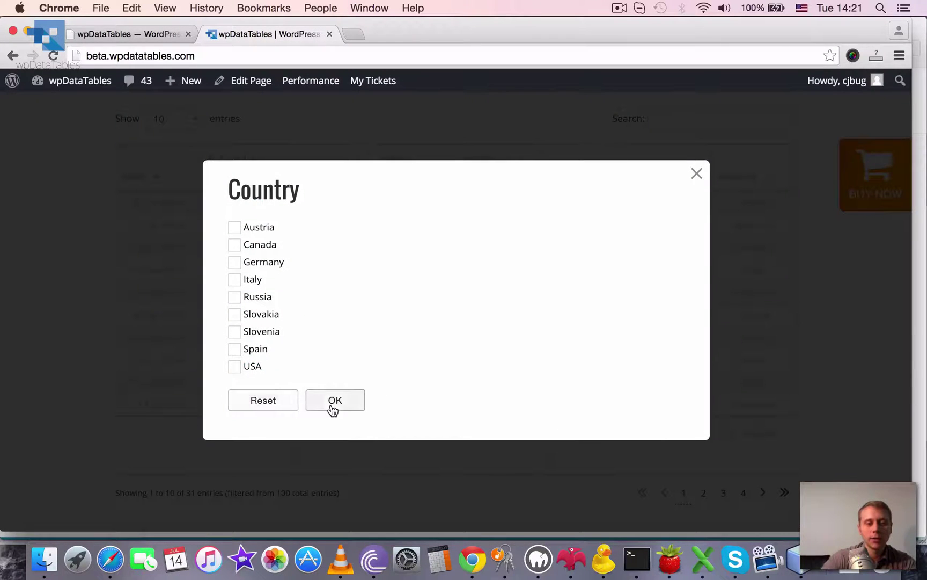
click(331, 409)
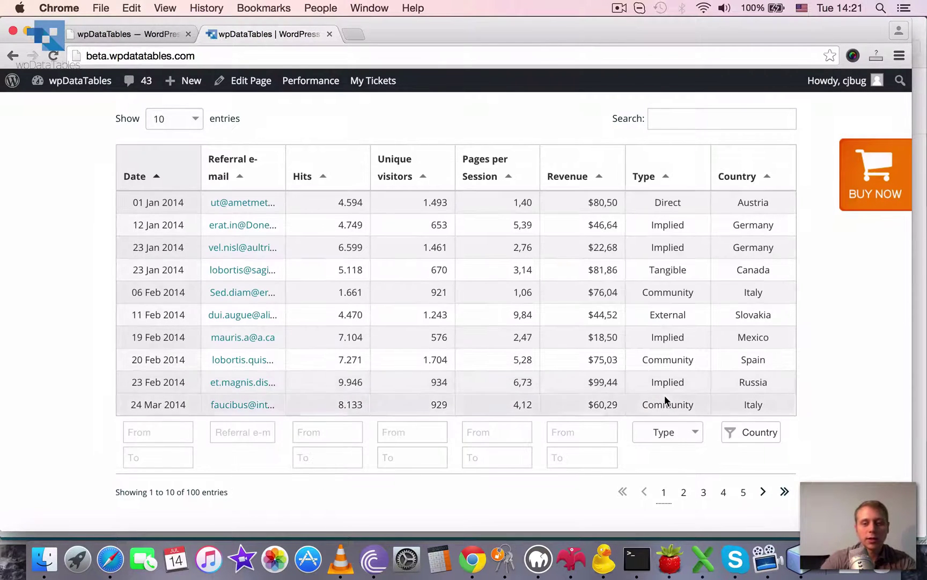
scroll(665, 398, down, 3)
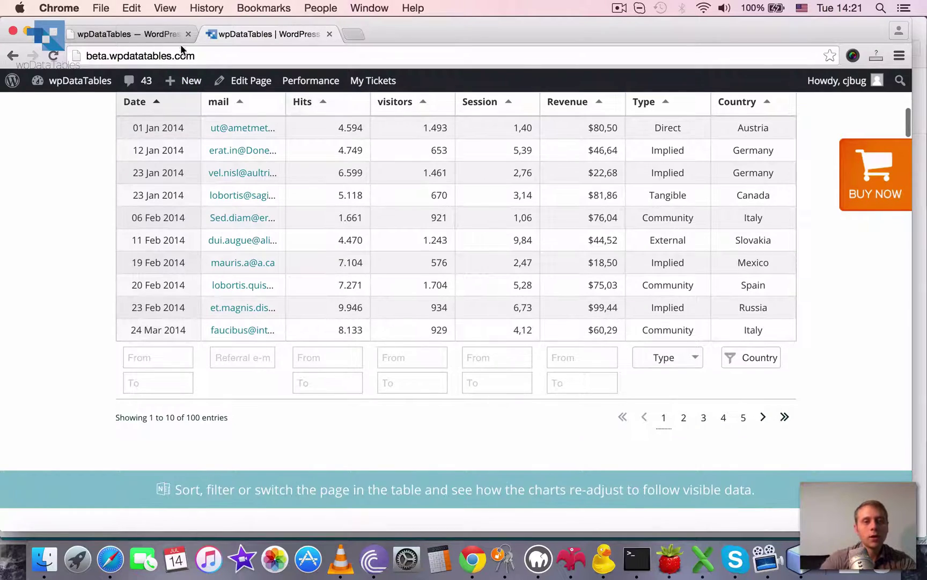
Step: Open Docs & Demos > Table features > Advanced filtering and scroll to the enabling section
scroll(359, 155, up, 10)
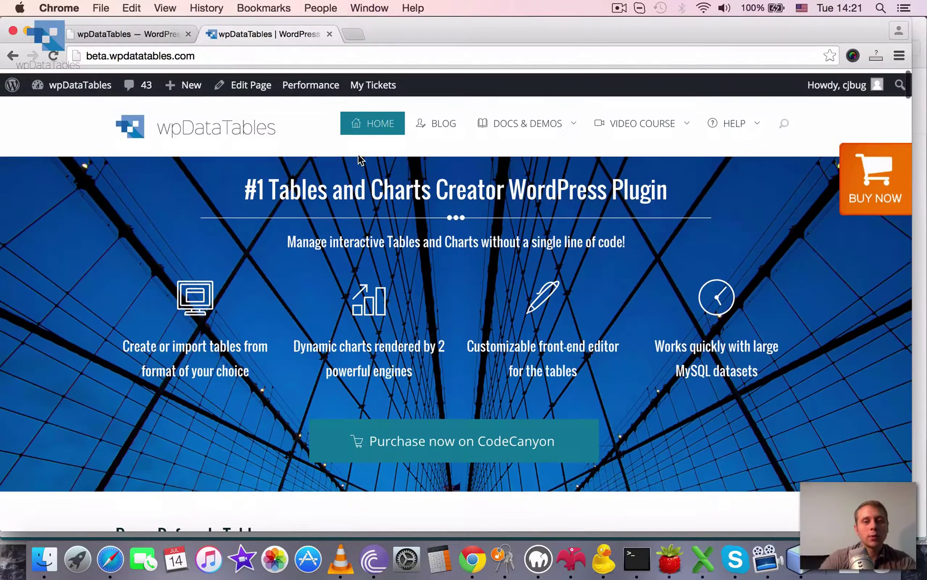
mouse_move(547, 132)
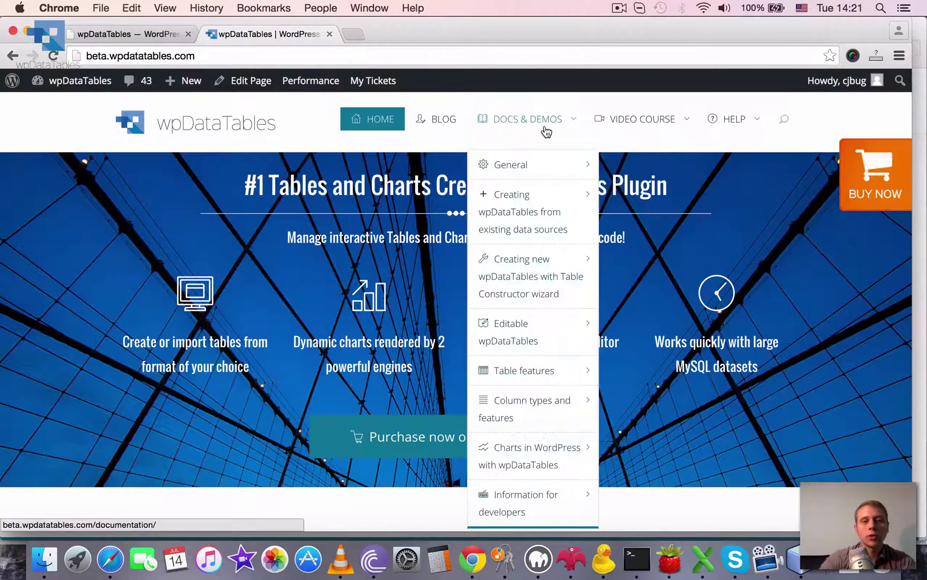
mouse_move(537, 371)
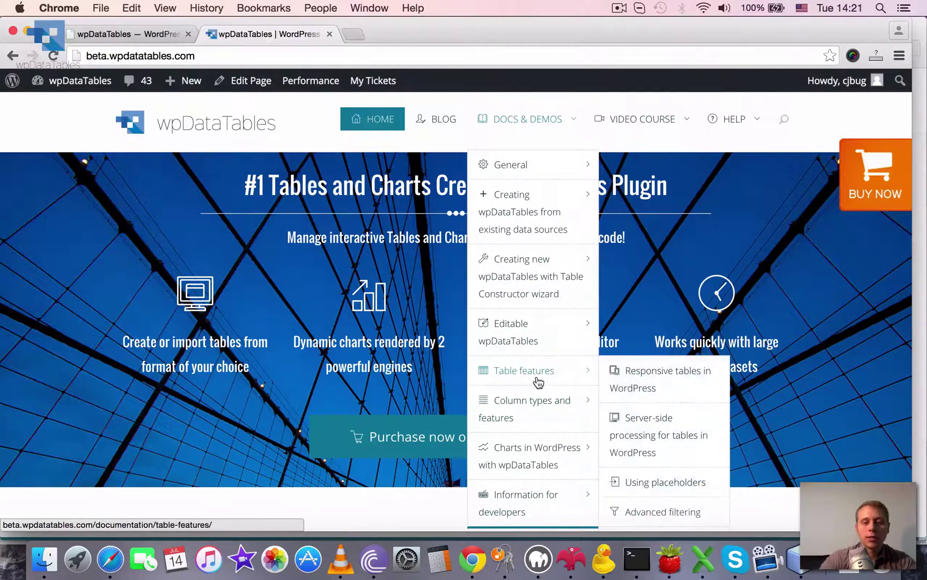
scroll(648, 416, down, 2)
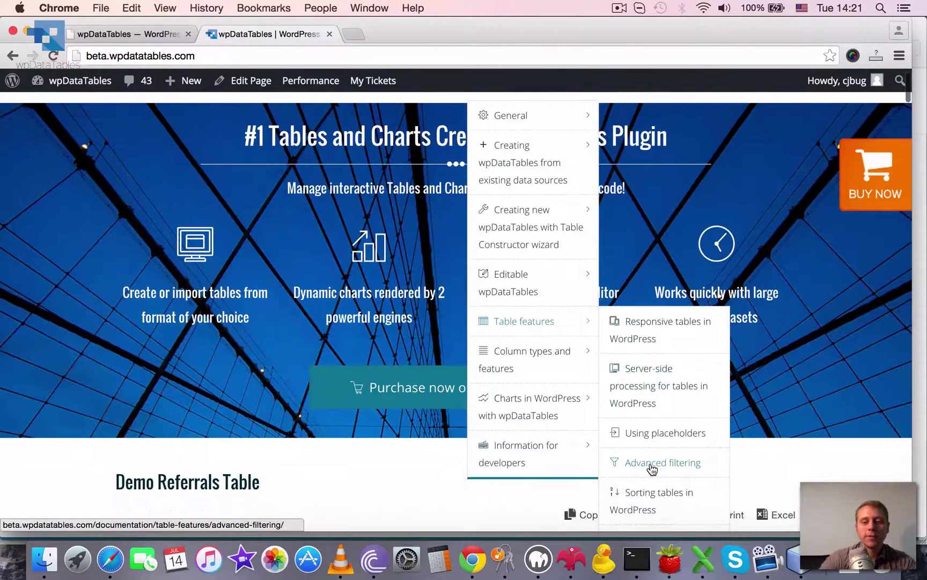
click(652, 468)
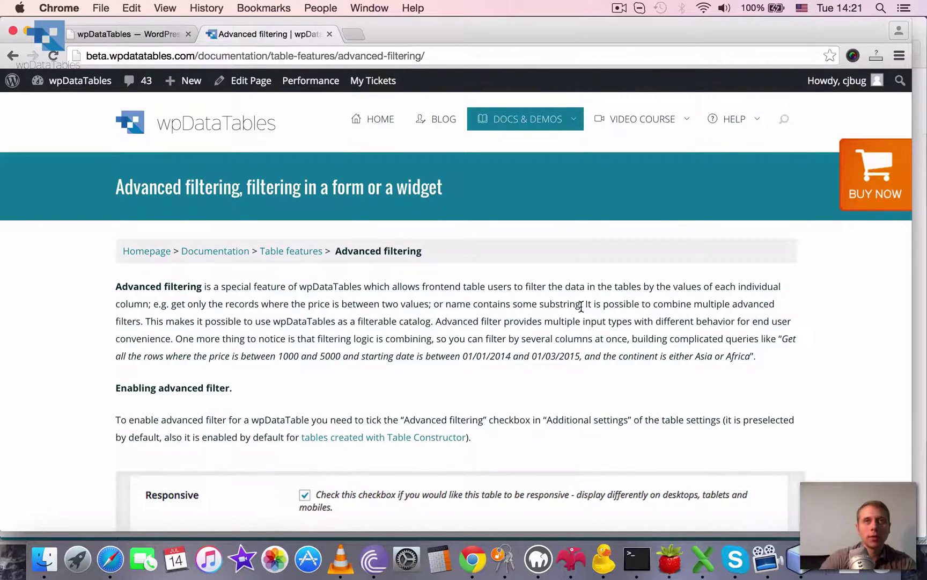
scroll(581, 306, down, 5)
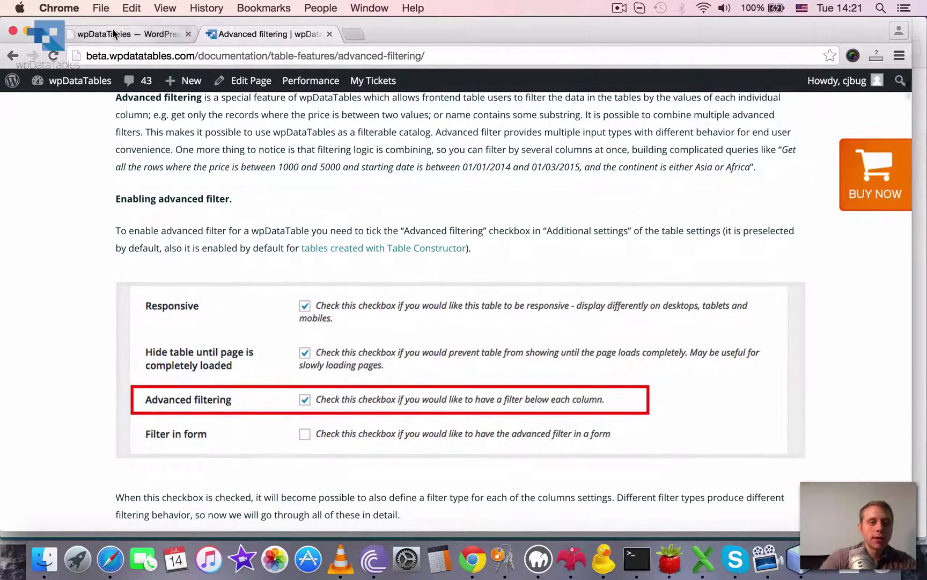
click(112, 32)
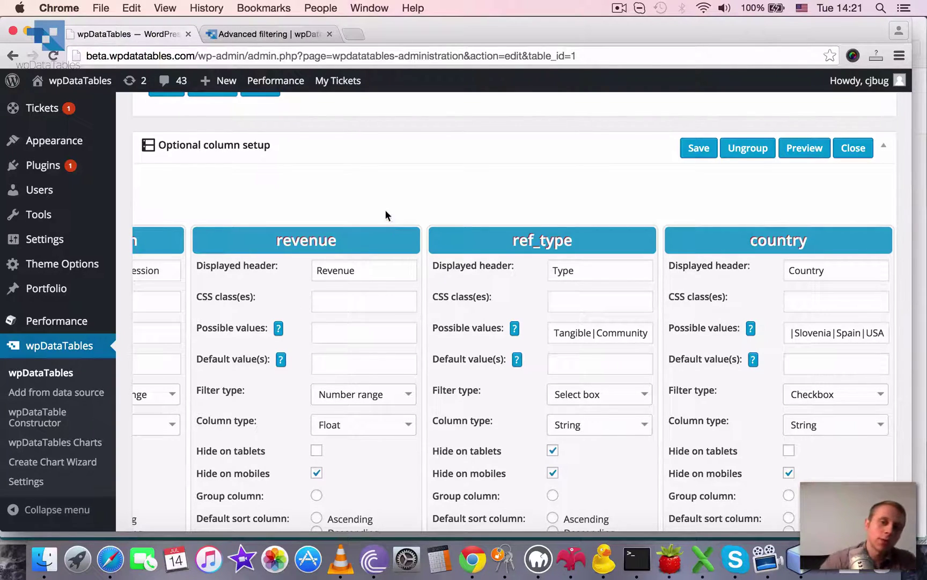
scroll(362, 187, left, 2)
scroll(362, 187, up, 10)
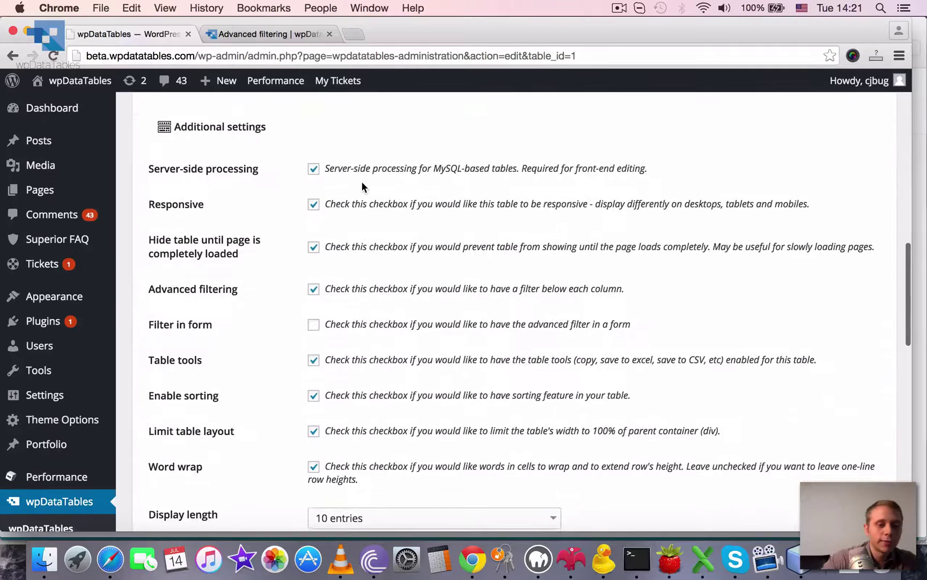
scroll(330, 196, down, 1)
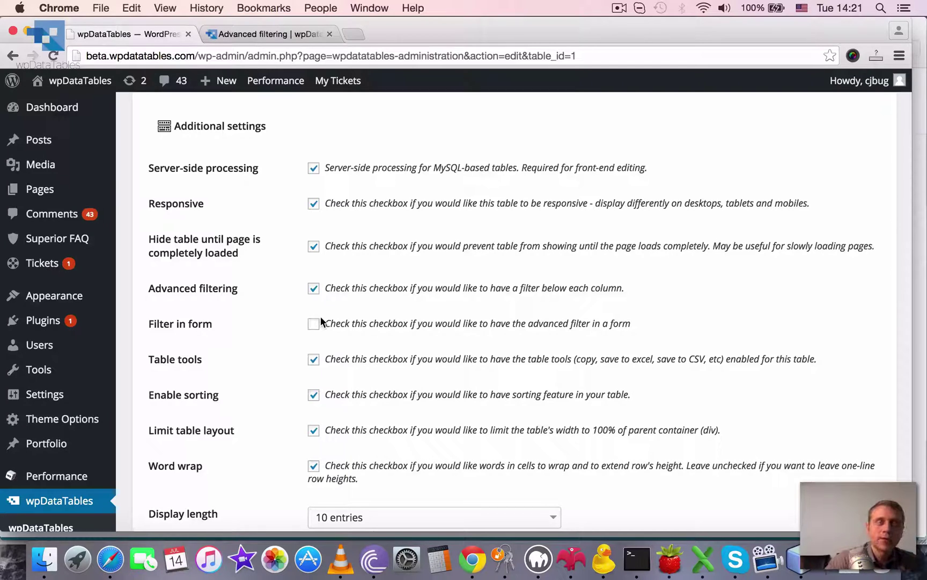
click(267, 38)
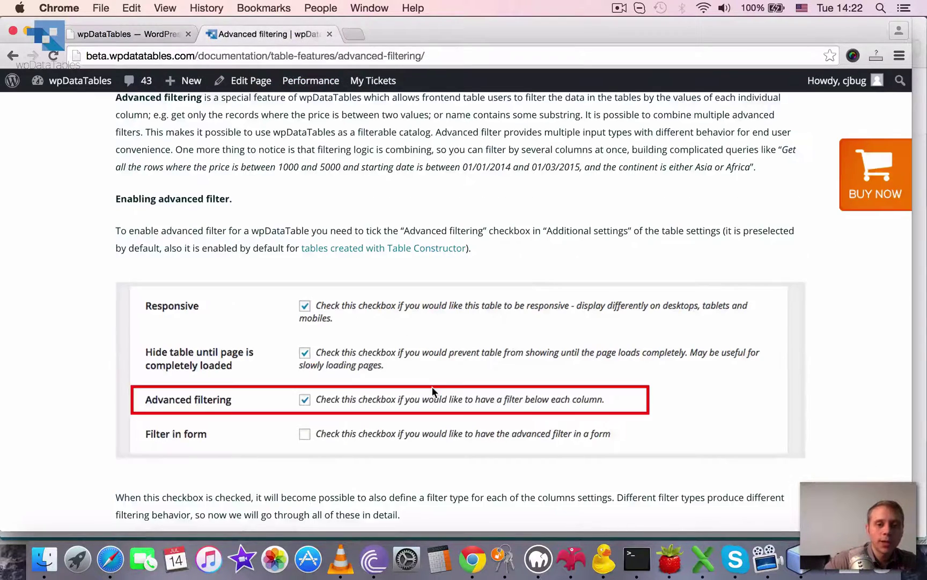
Step: Read through the filter types described in the wpDataTables documentation
scroll(432, 386, down, 20)
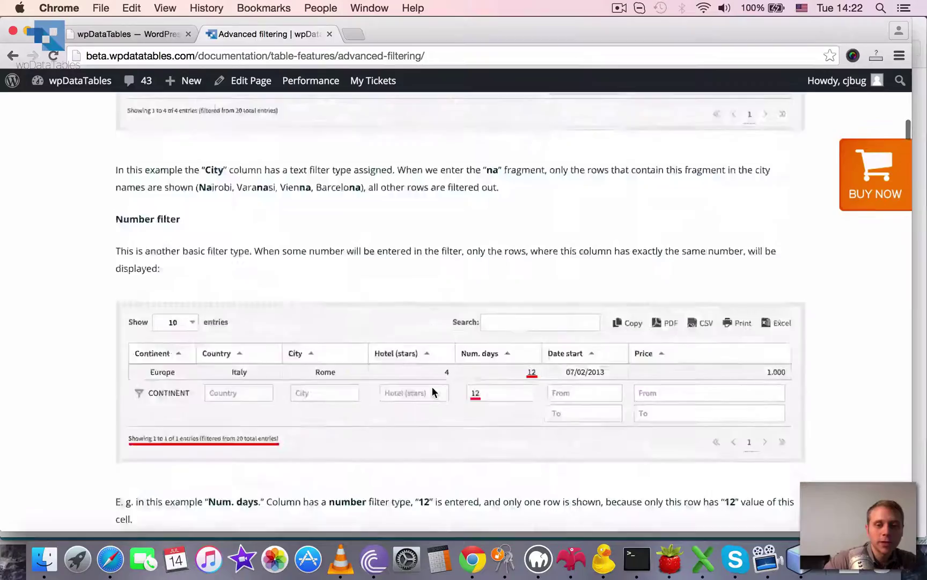
scroll(432, 392, down, 20)
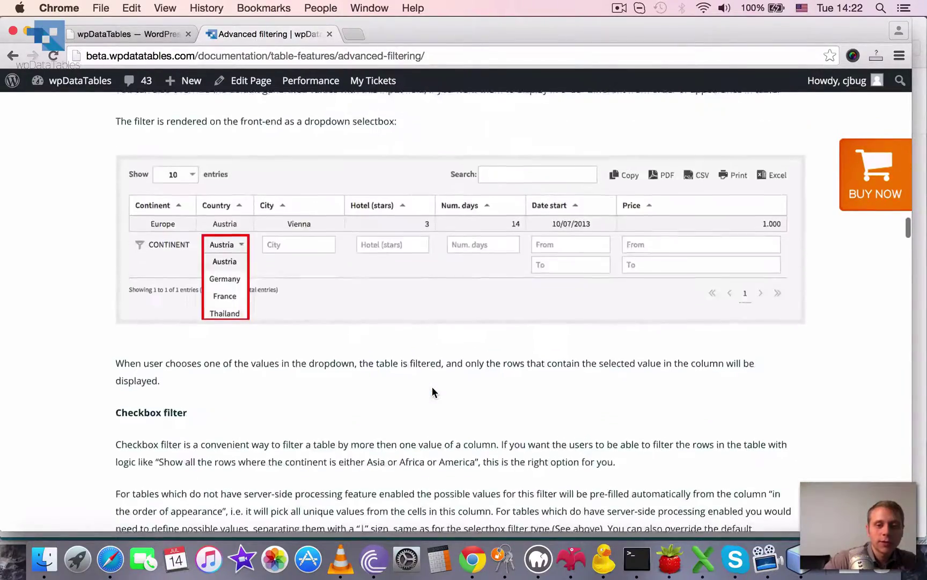
scroll(434, 391, down, 20)
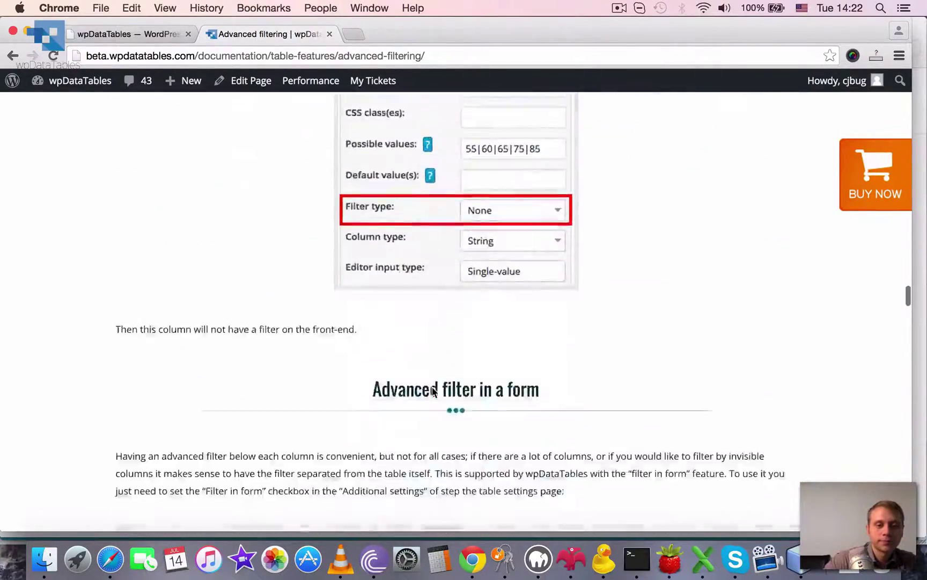
scroll(434, 391, down, 20)
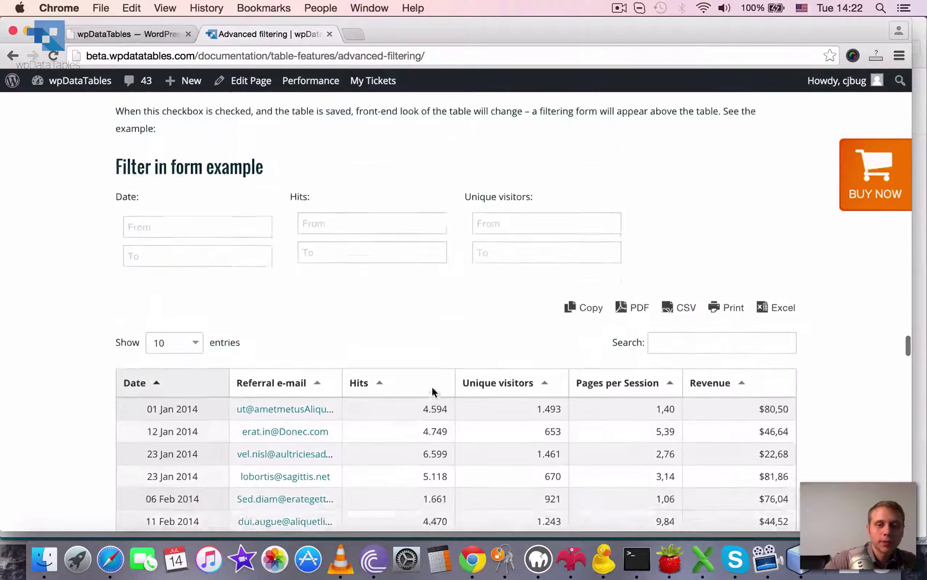
scroll(432, 389, up, 1)
scroll(461, 359, down, 1)
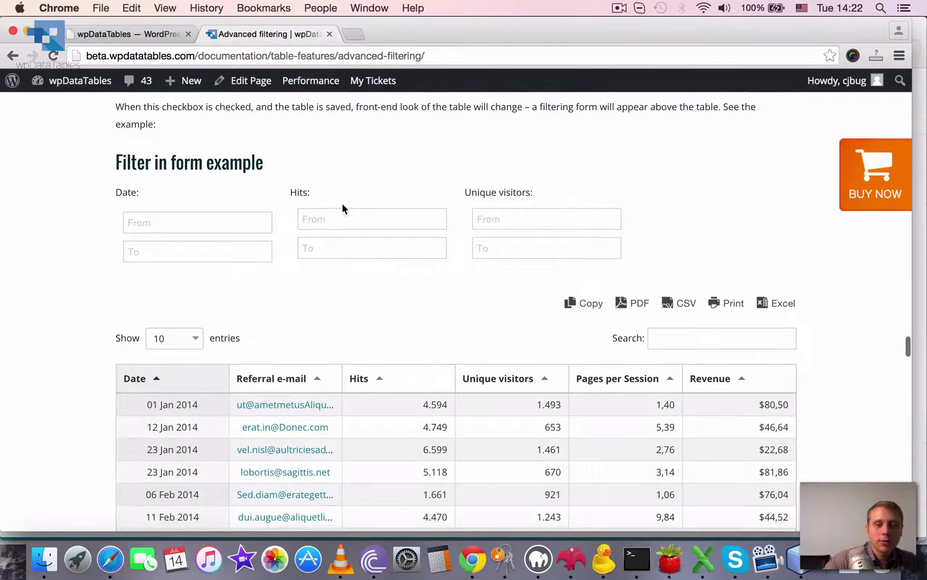
scroll(342, 208, down, 1)
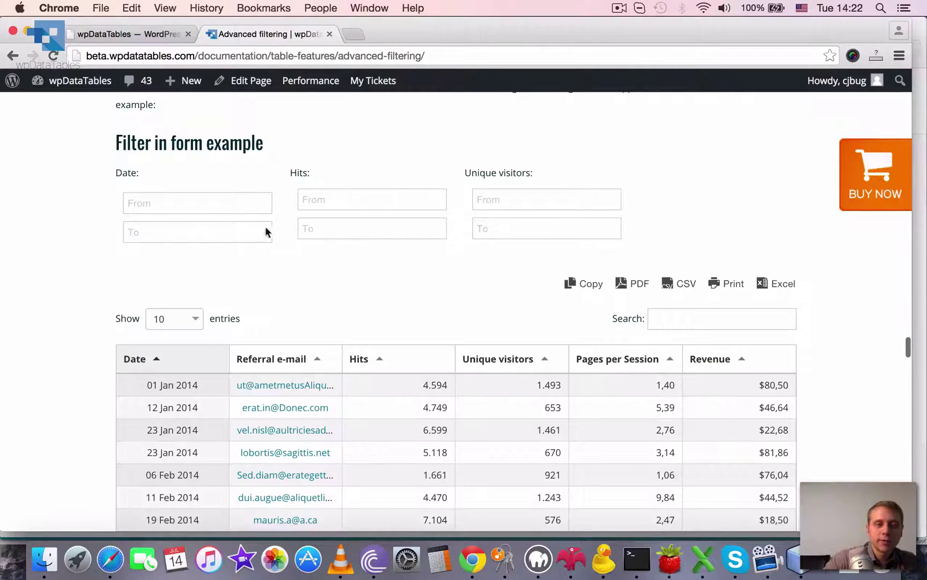
scroll(207, 242, down, 6)
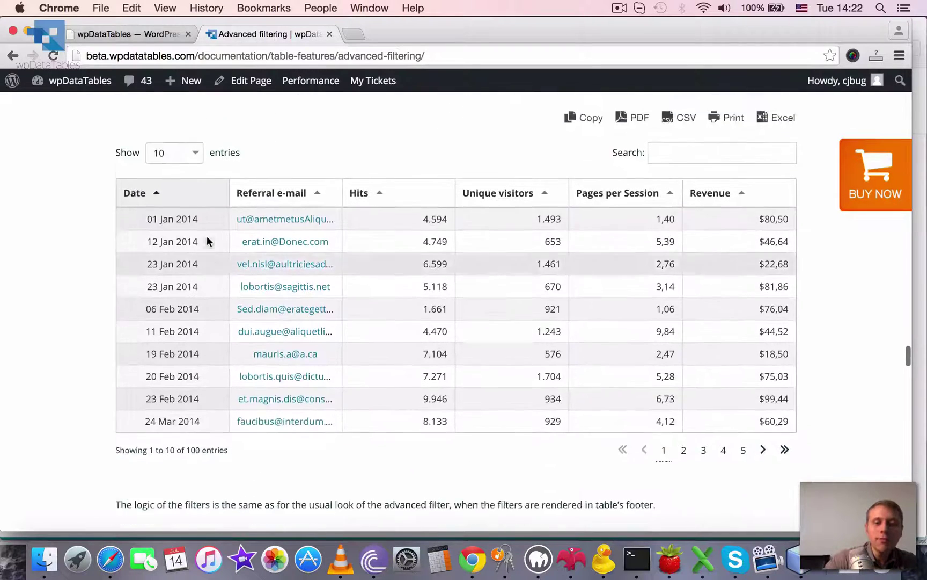
scroll(208, 241, up, 5)
scroll(207, 241, up, 1)
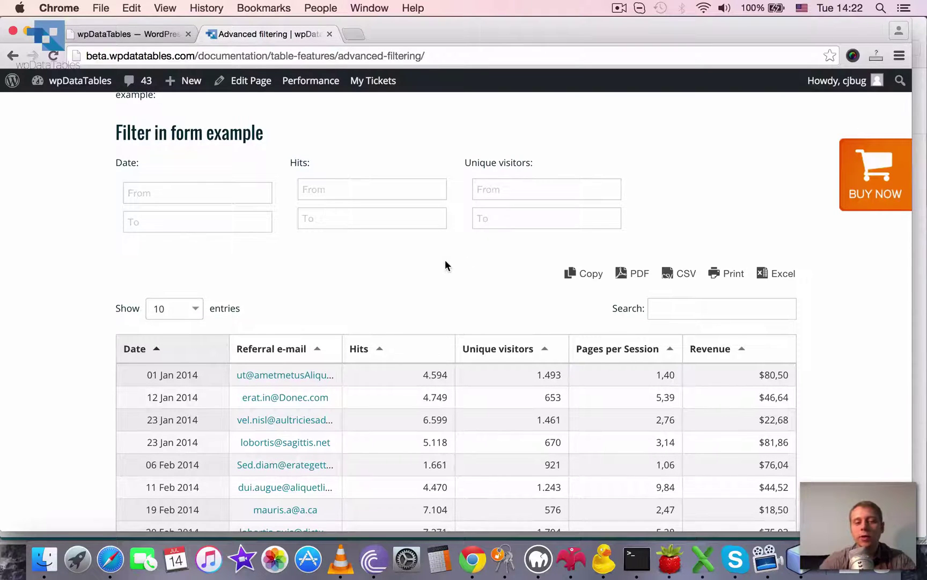
Step: Review the Filter in form example, then go back to Table 1's admin settings
scroll(445, 261, down, 2)
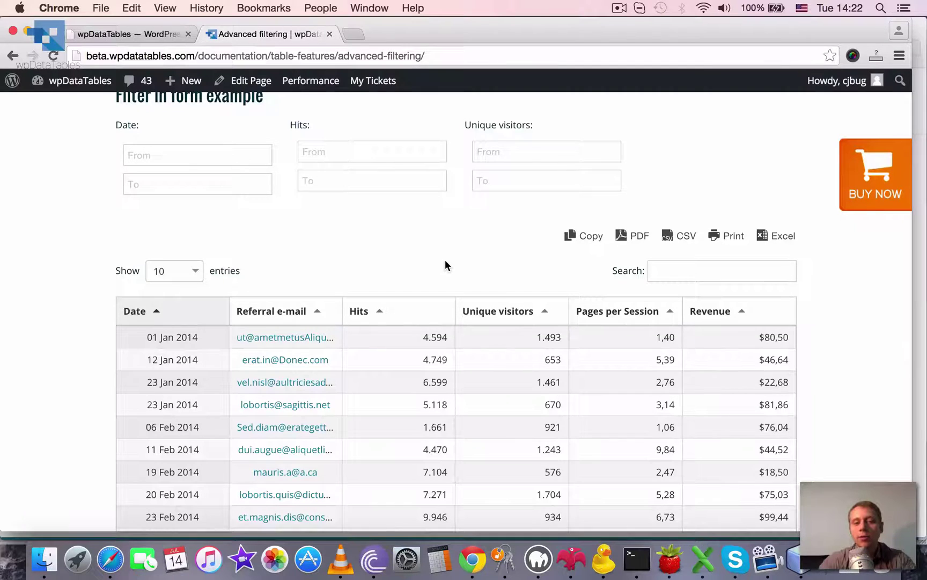
scroll(445, 265, up, 1)
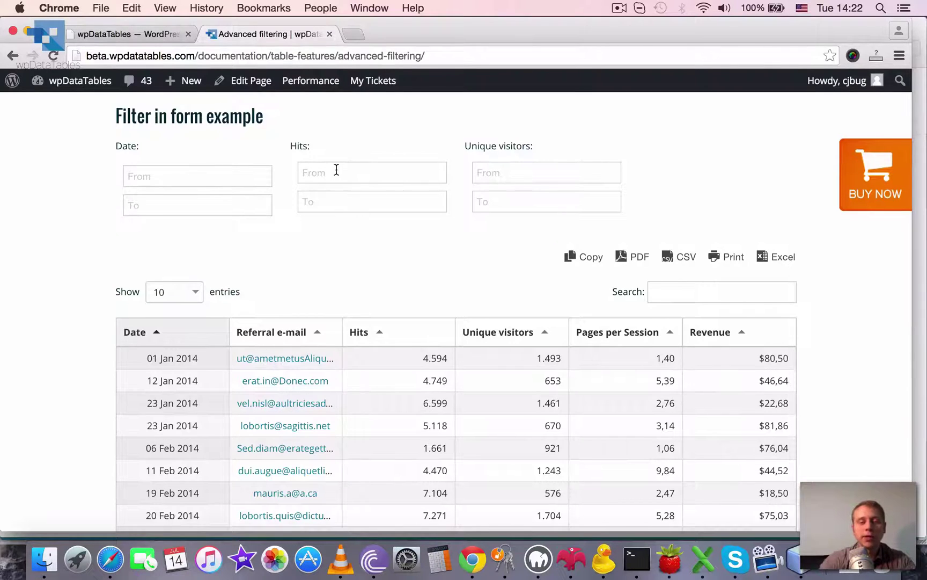
scroll(336, 170, down, 5)
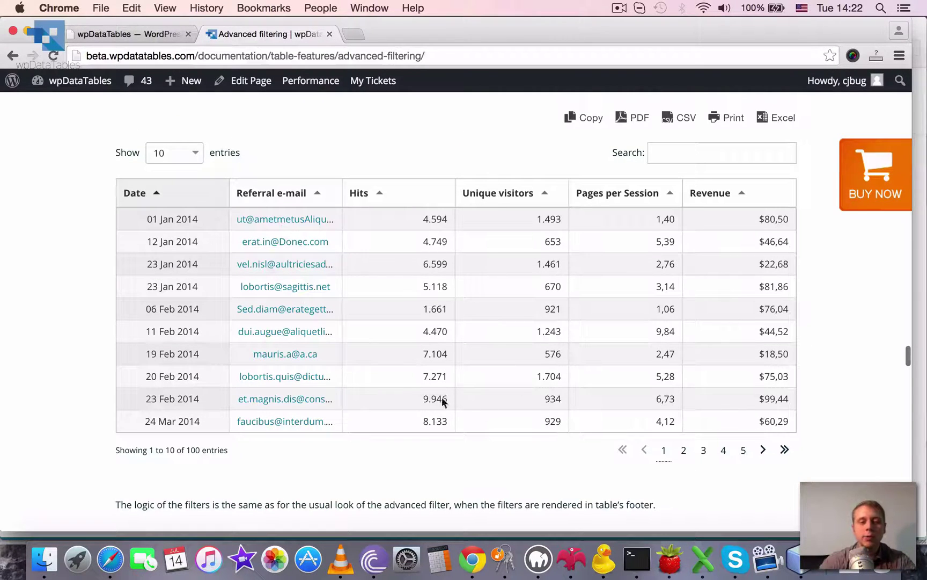
scroll(404, 251, up, 6)
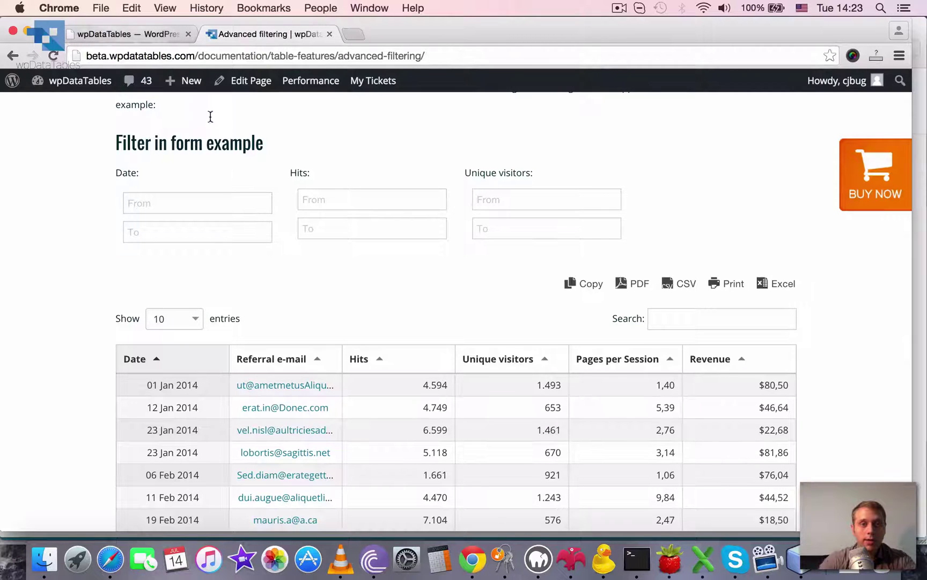
scroll(229, 179, down, 3)
scroll(228, 178, down, 3)
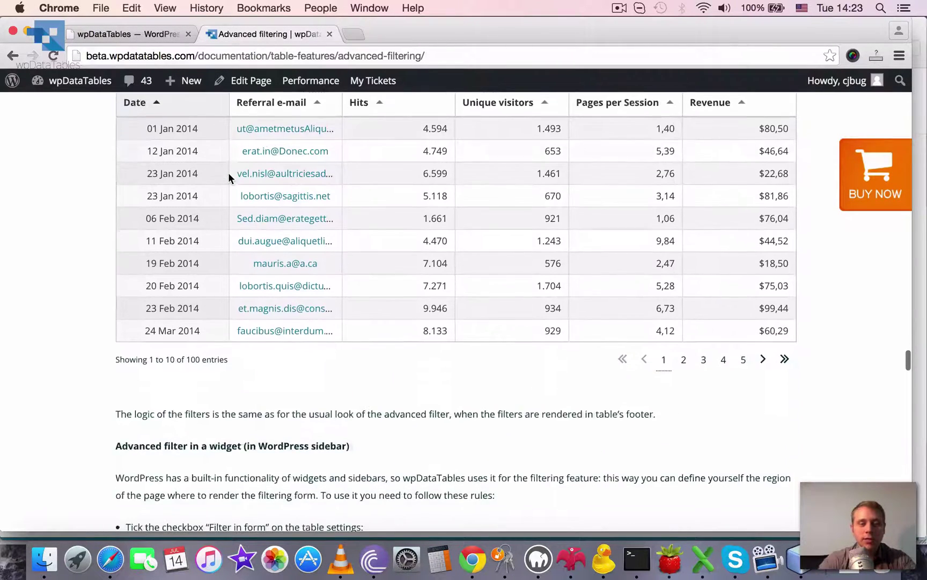
scroll(229, 178, up, 5)
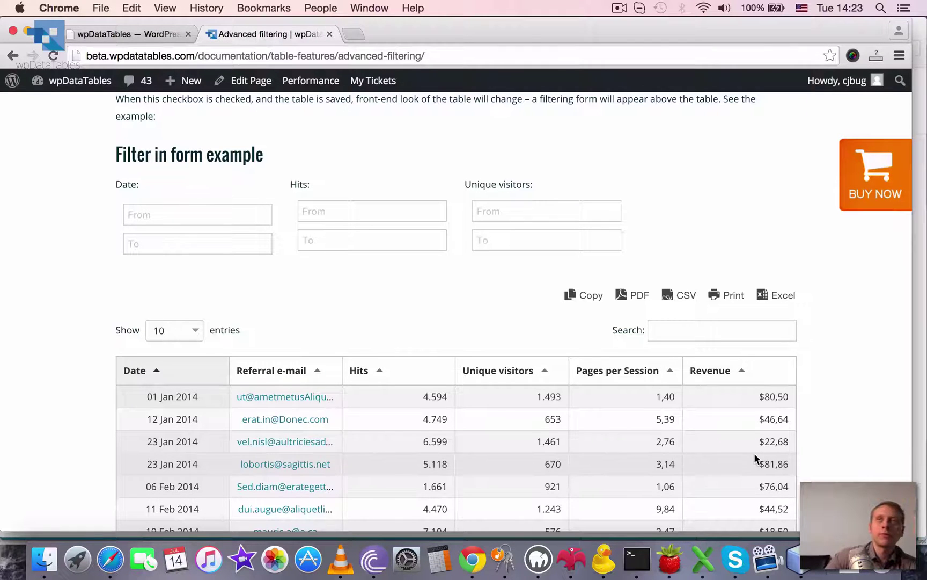
click(140, 32)
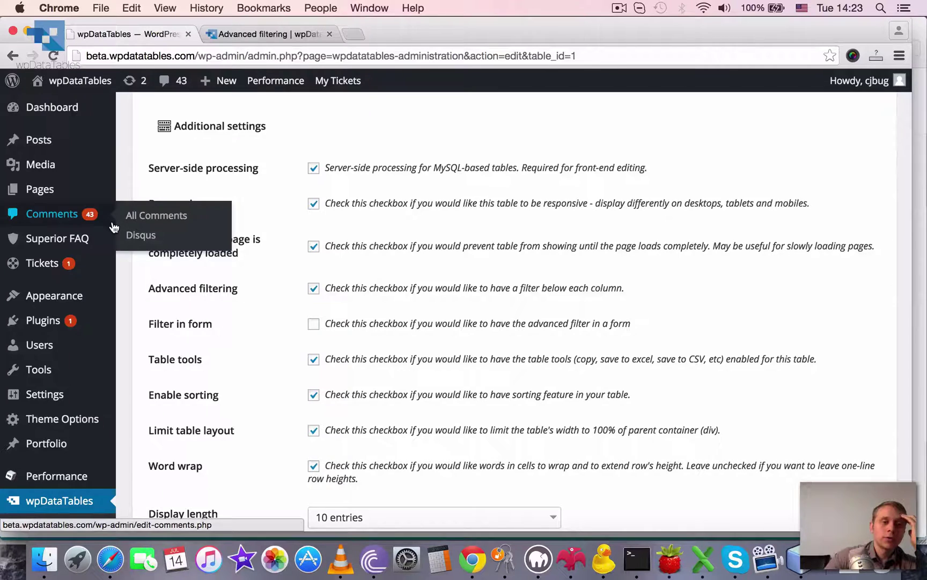
Step: Open Appearance > Widgets and expand the wpDataTables filtering widget's sidebar choices
scroll(117, 236, down, 1)
mouse_move(82, 273)
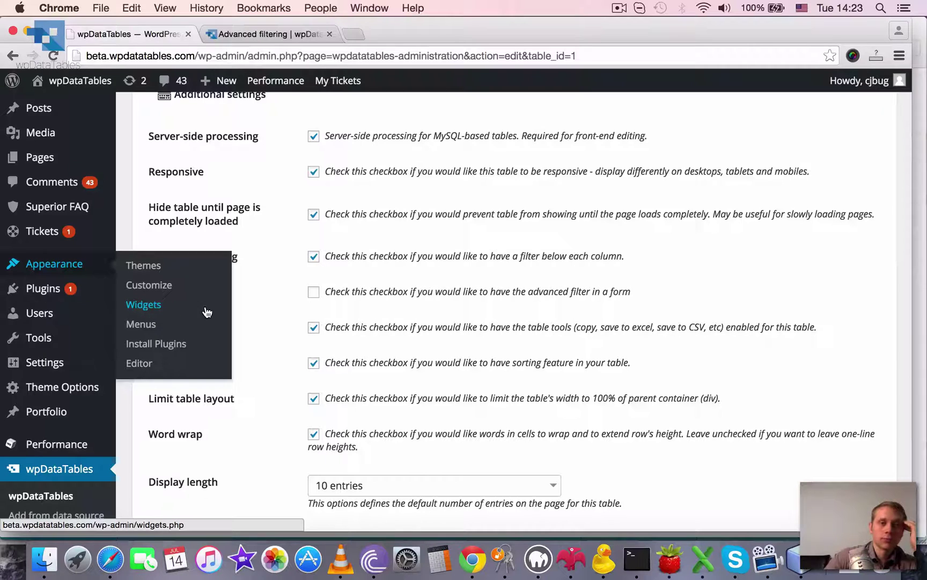
click(171, 314)
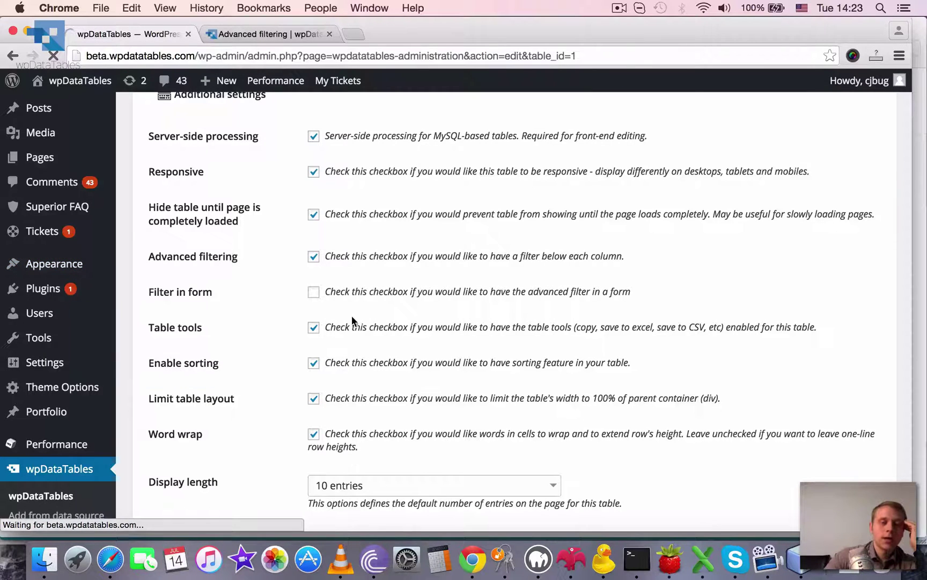
scroll(431, 307, down, 4)
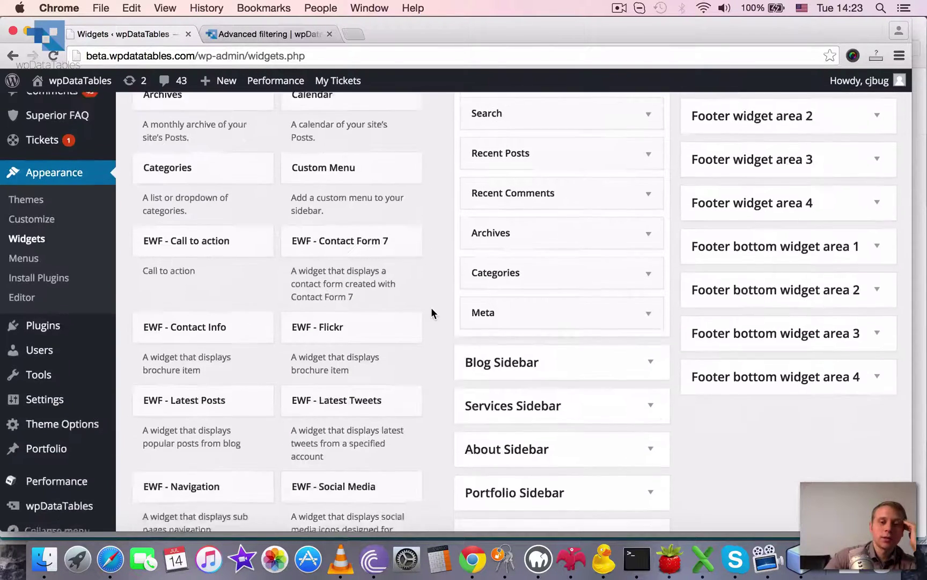
scroll(431, 313, down, 12)
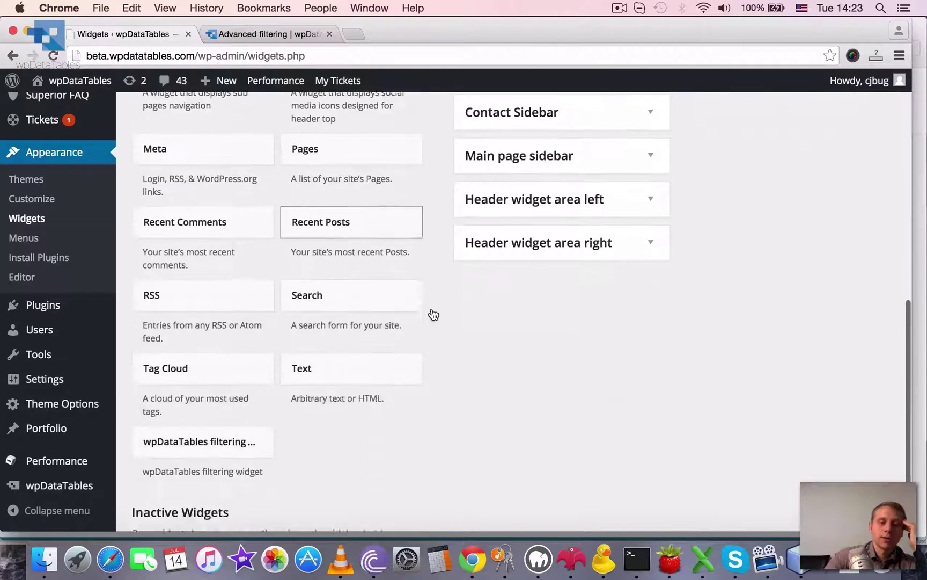
scroll(433, 312, down, 3)
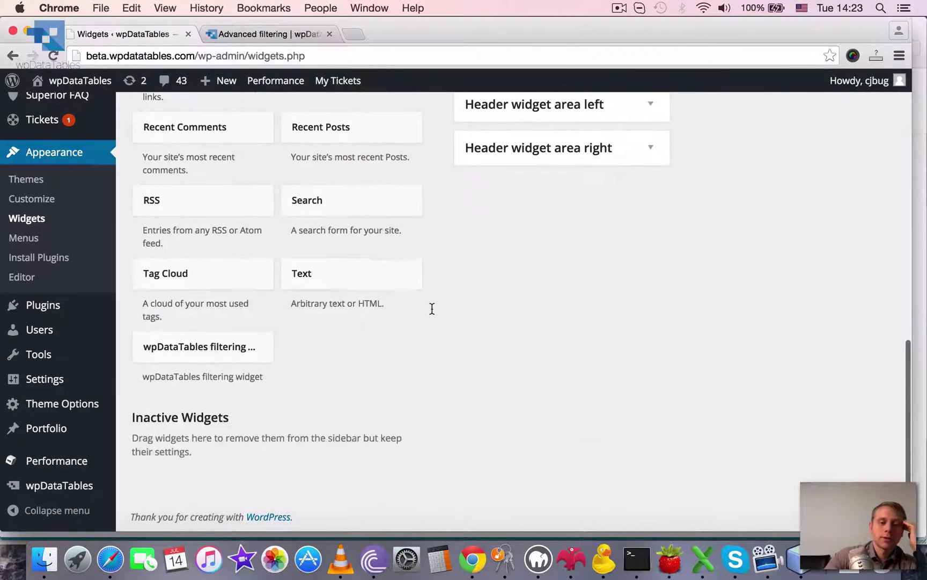
click(242, 348)
scroll(242, 476, down, 3)
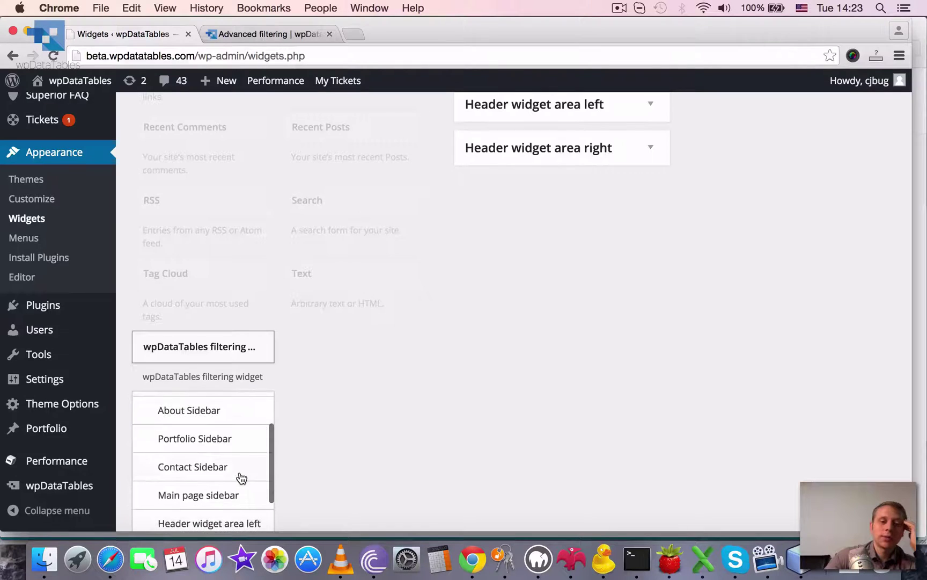
scroll(344, 408, down, 3)
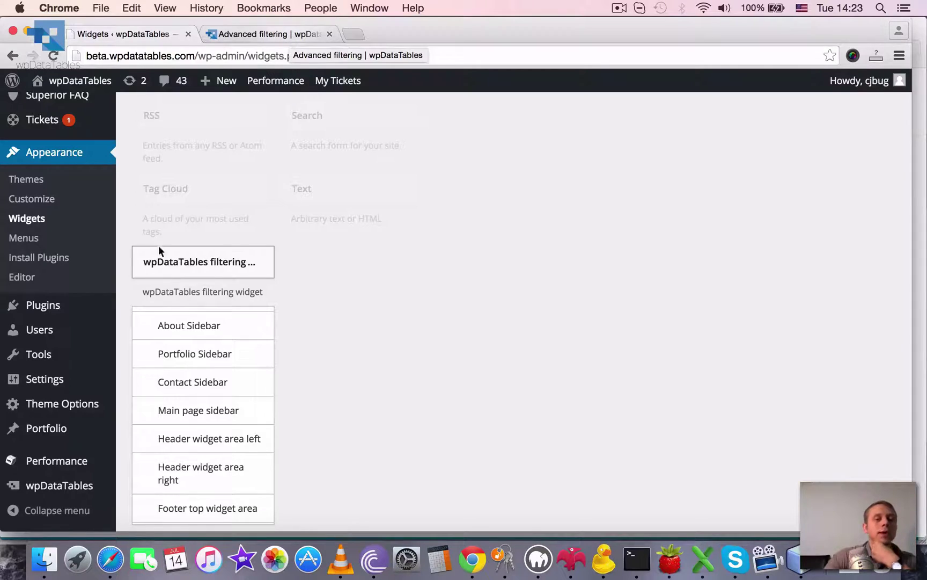
Step: Read the docs' widget filter and 'Predefined default filter values' sections with the Asia|Africa example
click(167, 266)
click(253, 32)
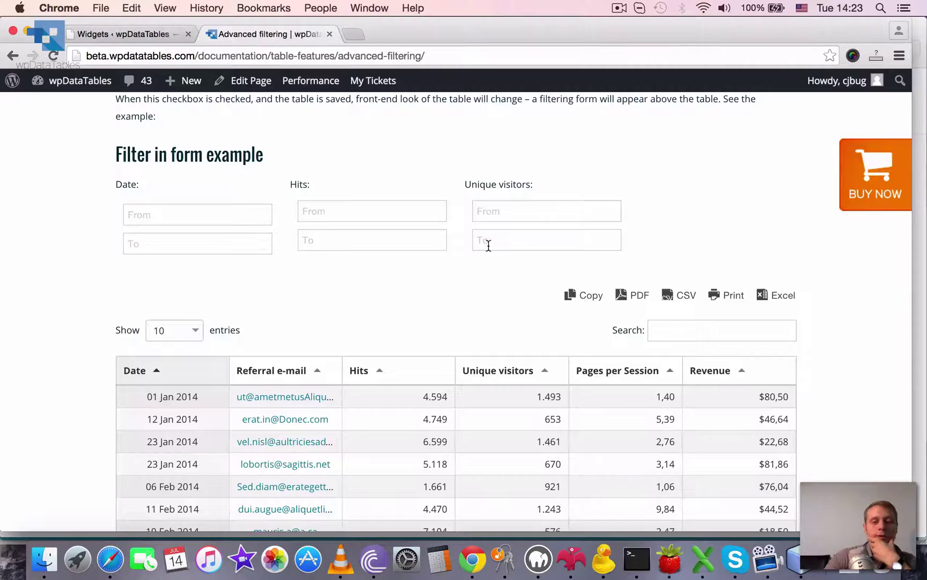
scroll(488, 245, down, 15)
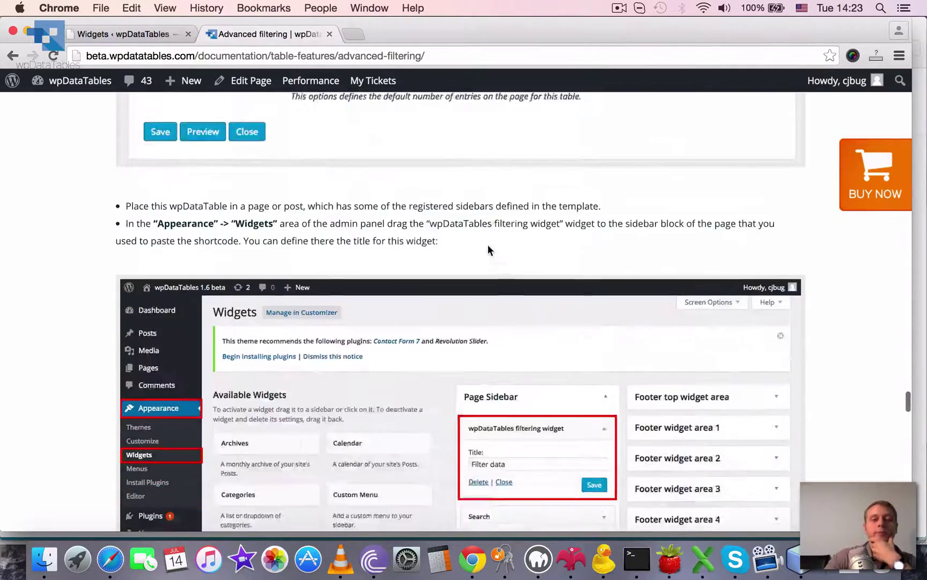
scroll(487, 244, down, 5)
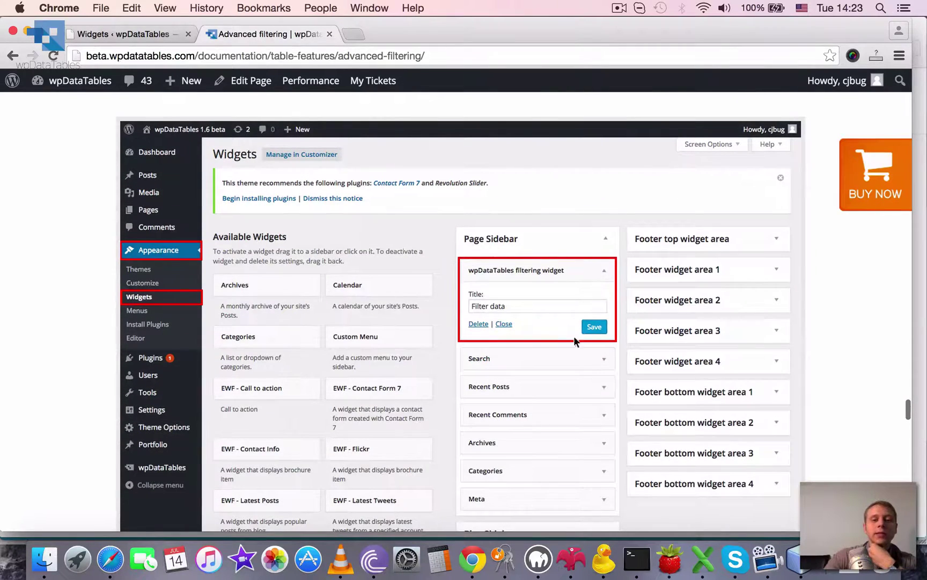
scroll(480, 290, down, 10)
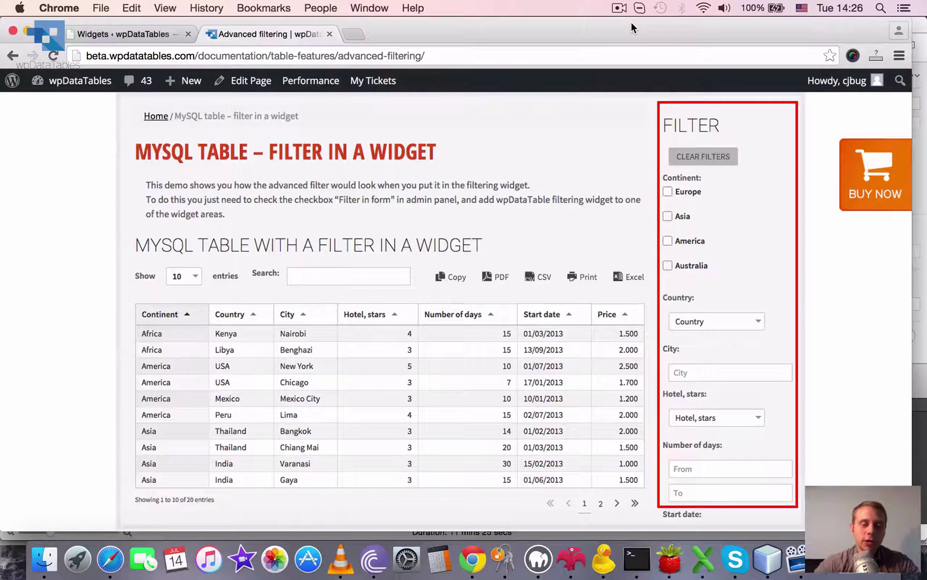
scroll(535, 252, down, 5)
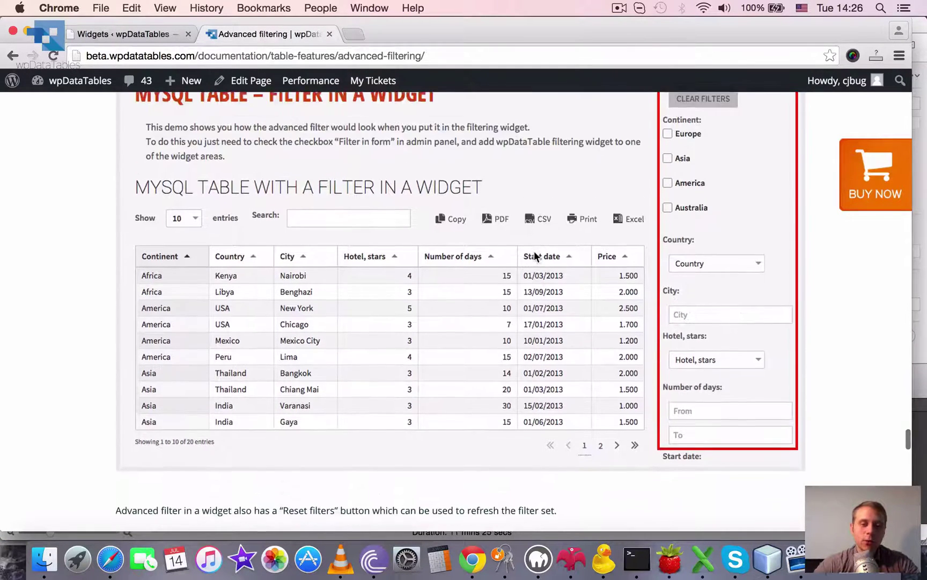
scroll(534, 251, down, 5)
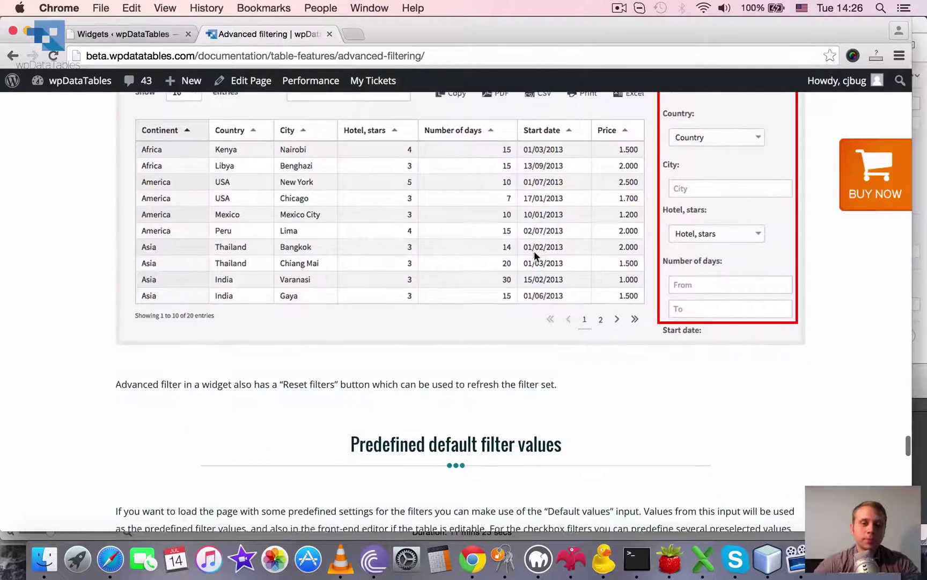
scroll(534, 251, down, 10)
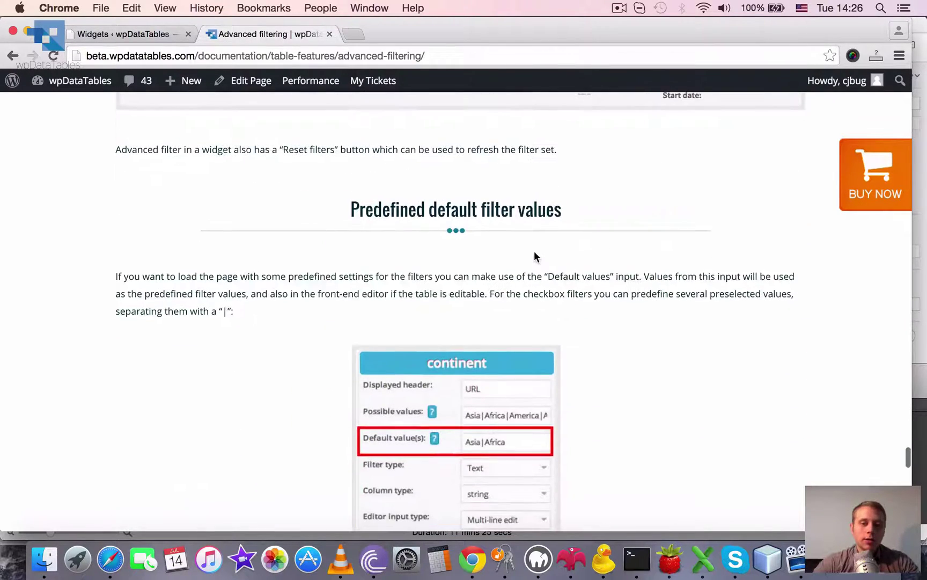
scroll(535, 256, down, 2)
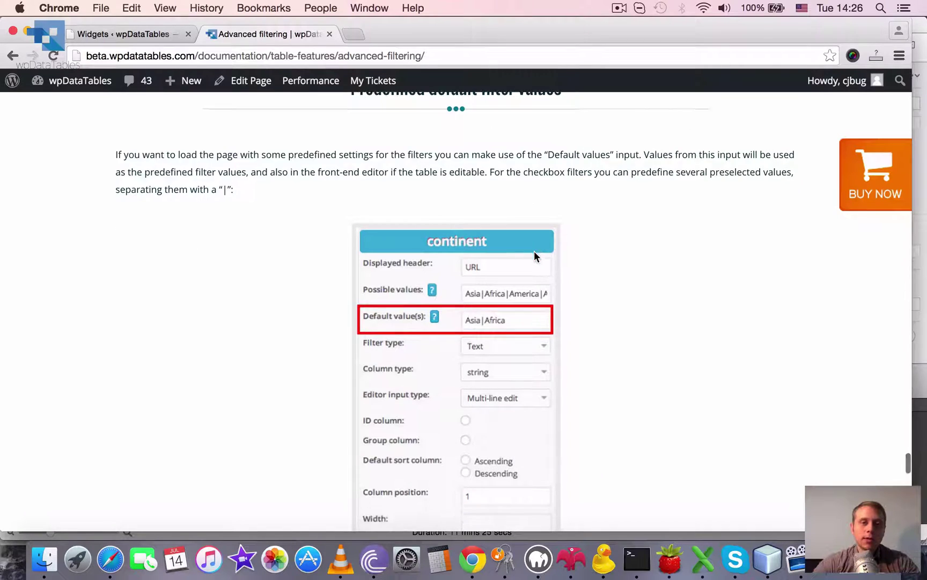
scroll(534, 250, up, 2)
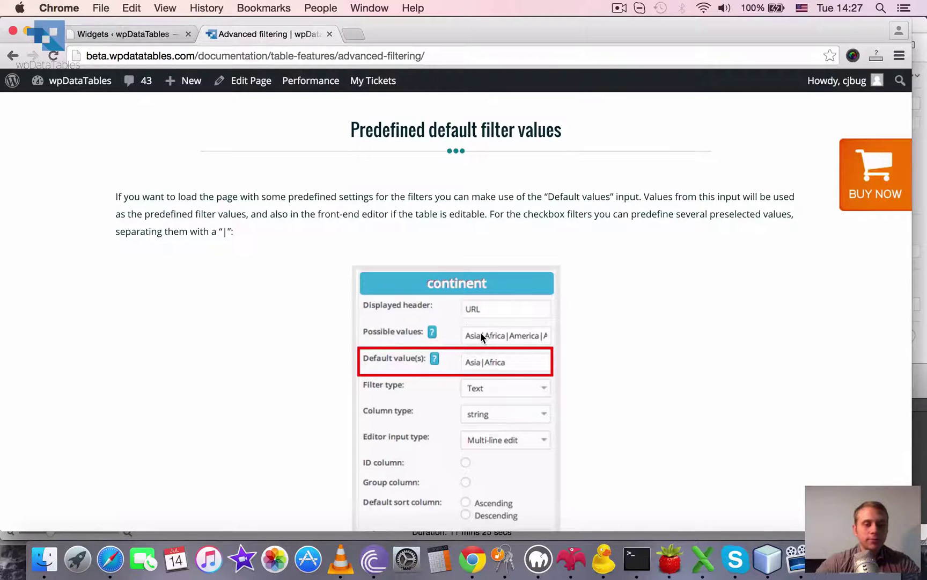
scroll(449, 314, down, 1)
Step: Back in the Widgets admin, go to wpDataTables > wpDataTables to list the tables
click(128, 35)
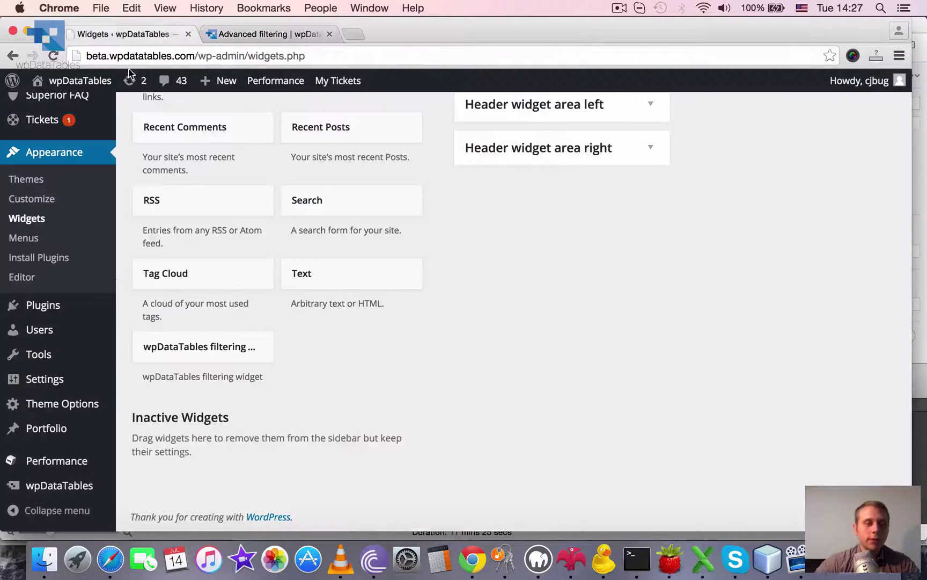
mouse_move(110, 320)
mouse_move(59, 485)
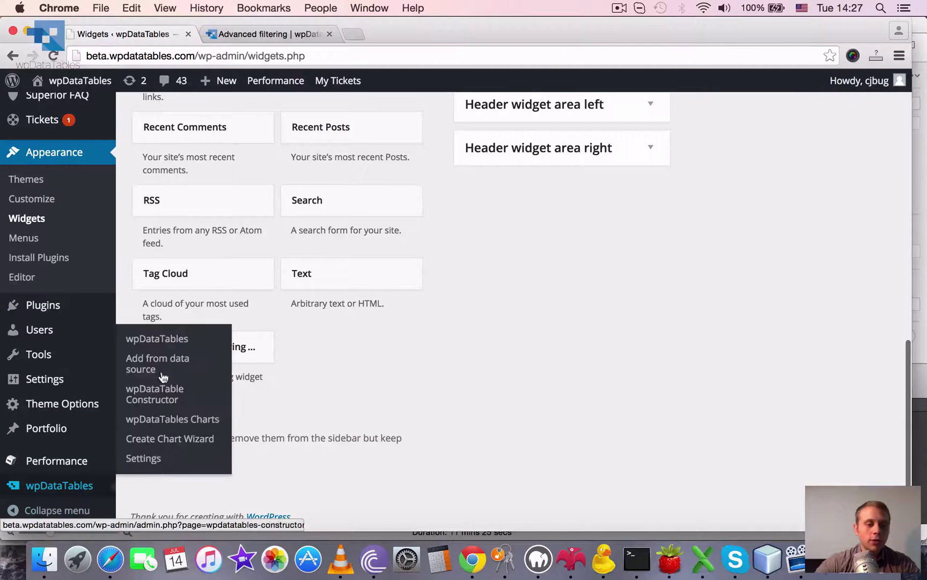
click(161, 338)
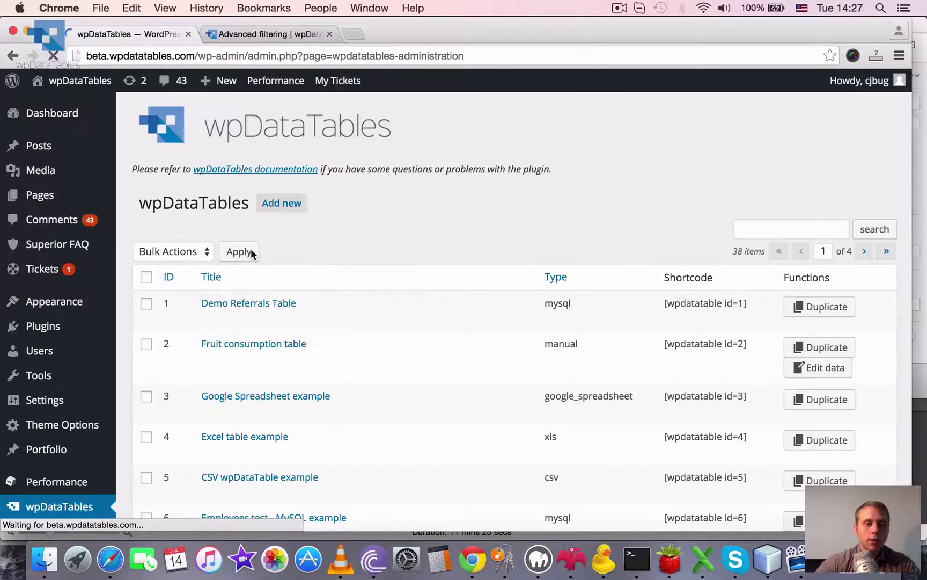
Step: Edit the Demo Referrals Table and scroll Optional column setup across to the country column
click(209, 319)
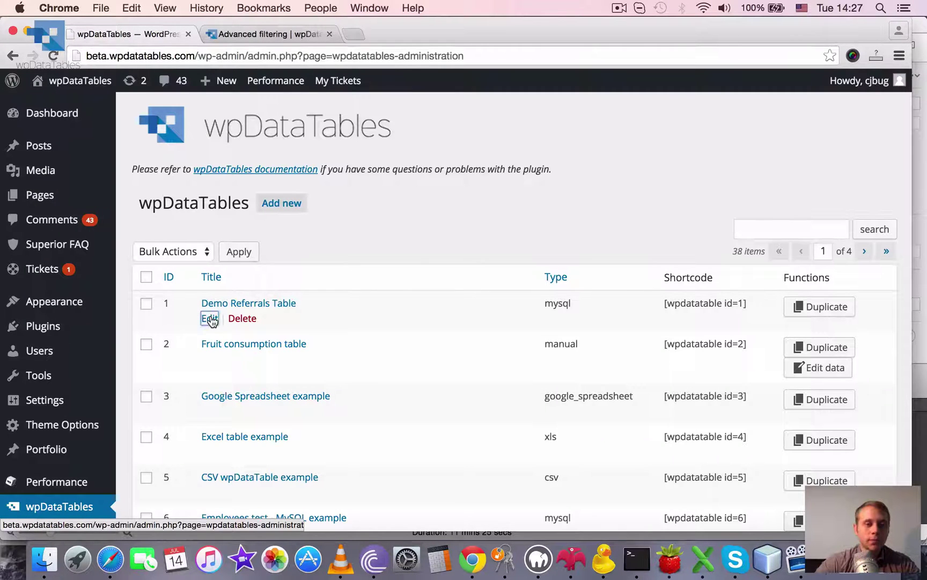
scroll(602, 379, down, 15)
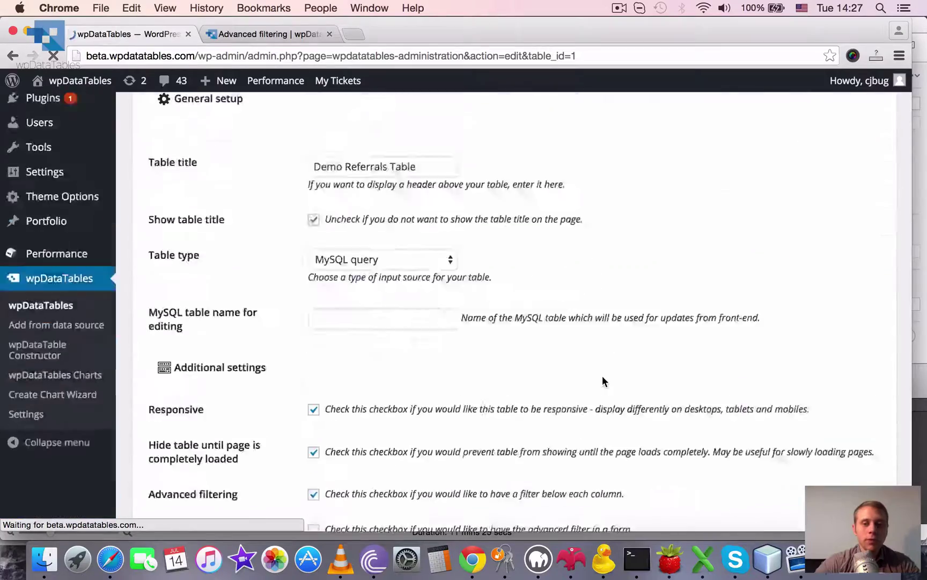
scroll(602, 380, down, 10)
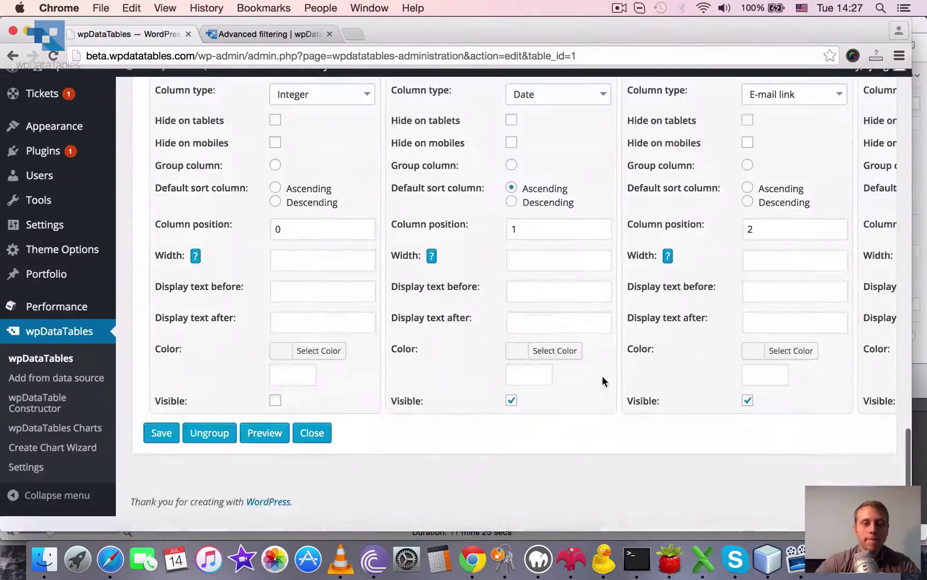
scroll(602, 376, up, 10)
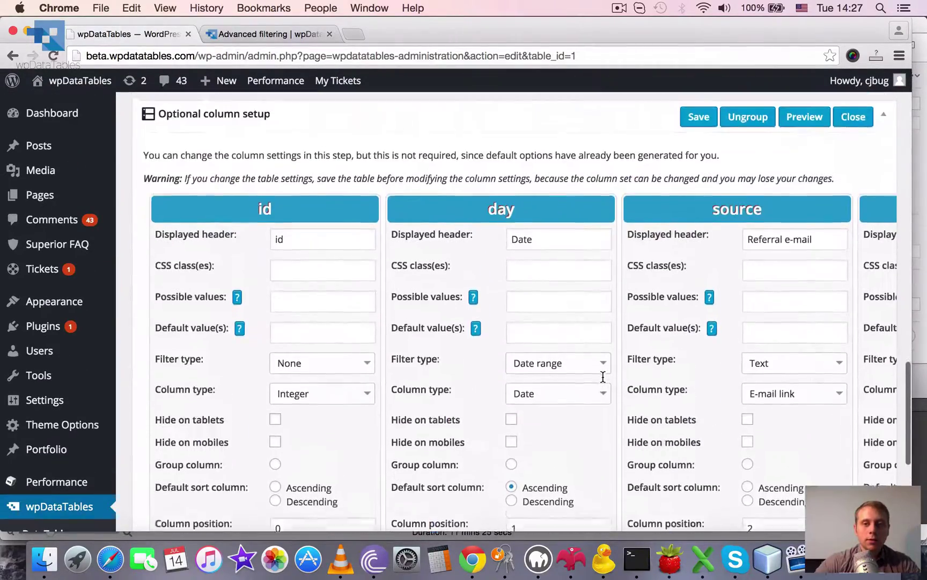
scroll(603, 376, right, 2)
scroll(603, 377, right, 3)
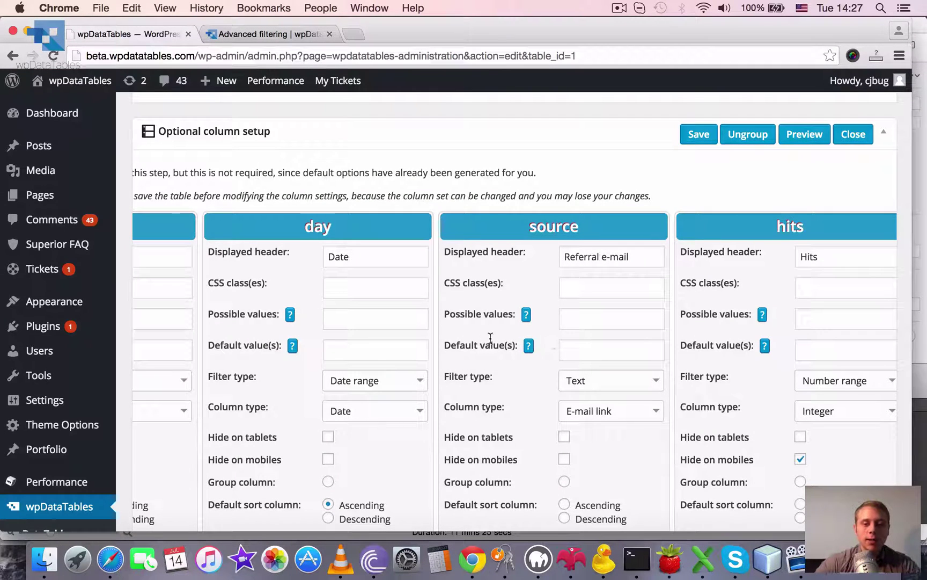
Step: Enter Austria|Canada as the country column's Default value(s)
click(589, 352)
scroll(589, 352, right, 20)
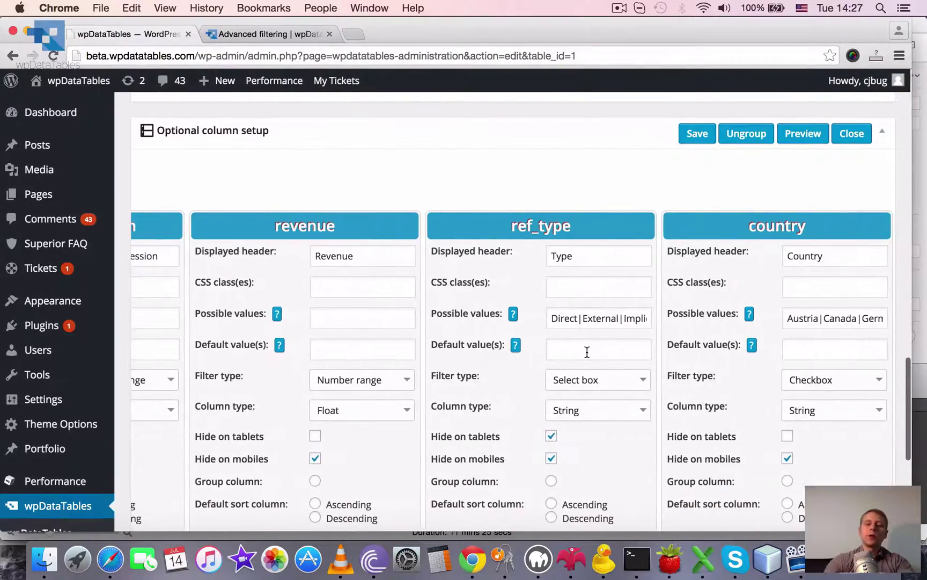
click(785, 349)
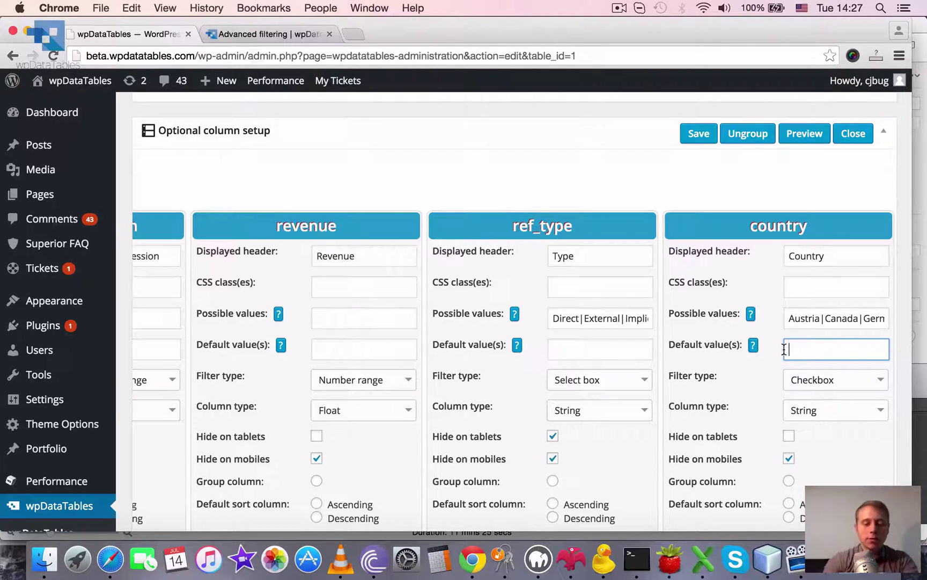
text(AUSS)
key(BackSpace)
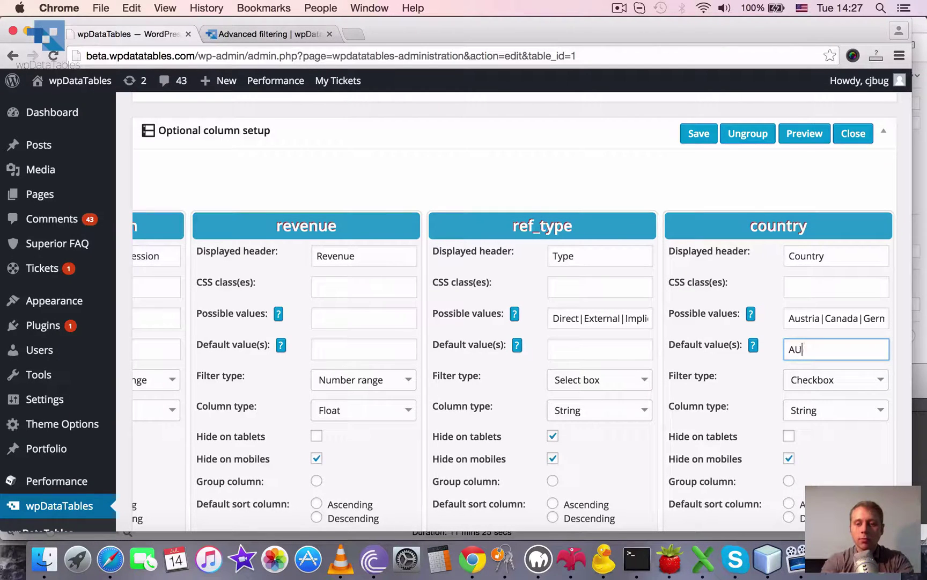
text(ust)
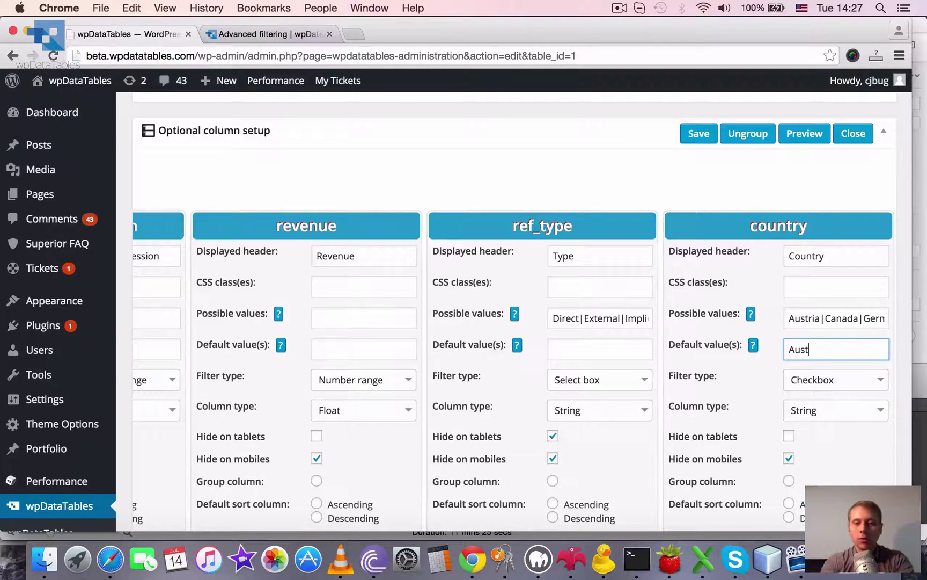
text(ria)
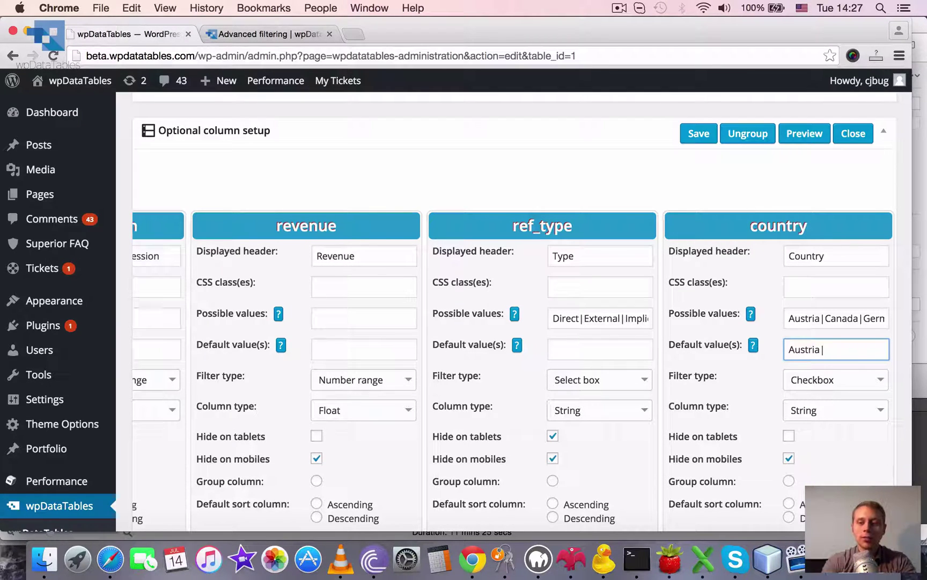
text(|Canada)
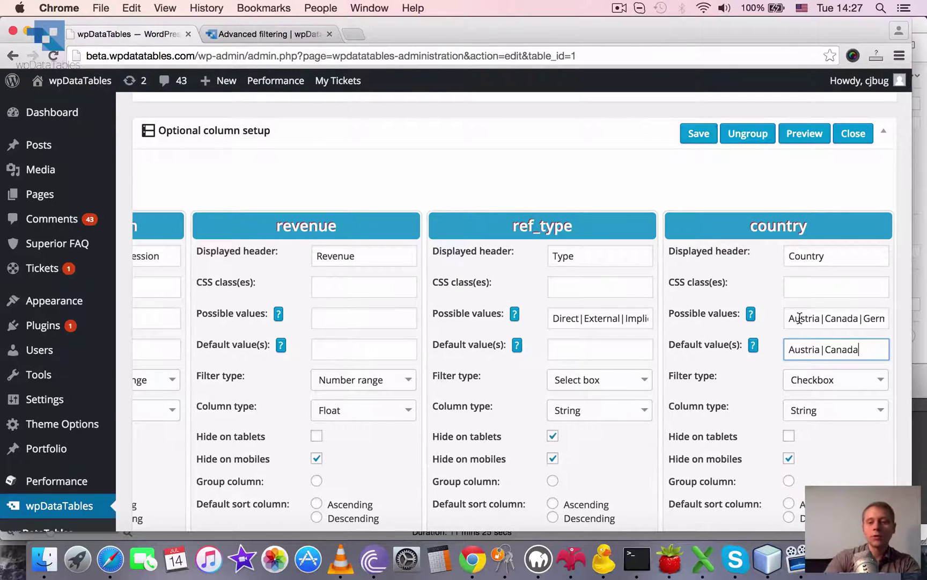
Step: Save the table and load the 'beta' front-end site in a new tab
click(698, 134)
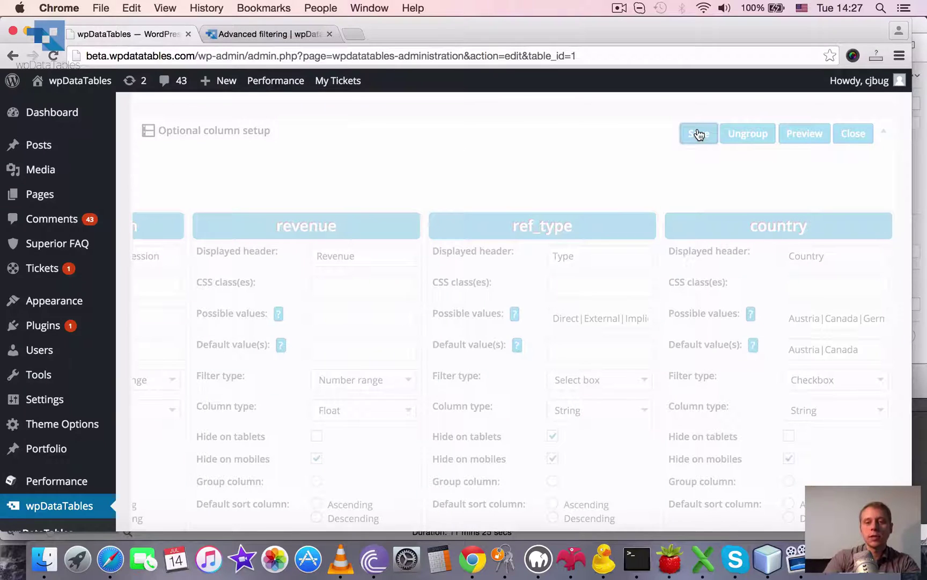
click(356, 34)
text(beta.wpdatatables.com)
key(Return)
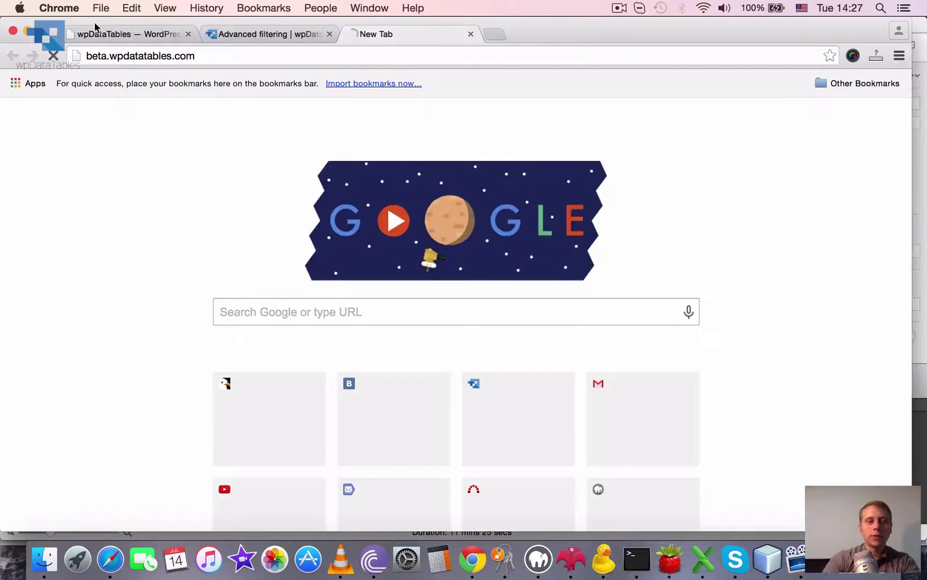
click(94, 33)
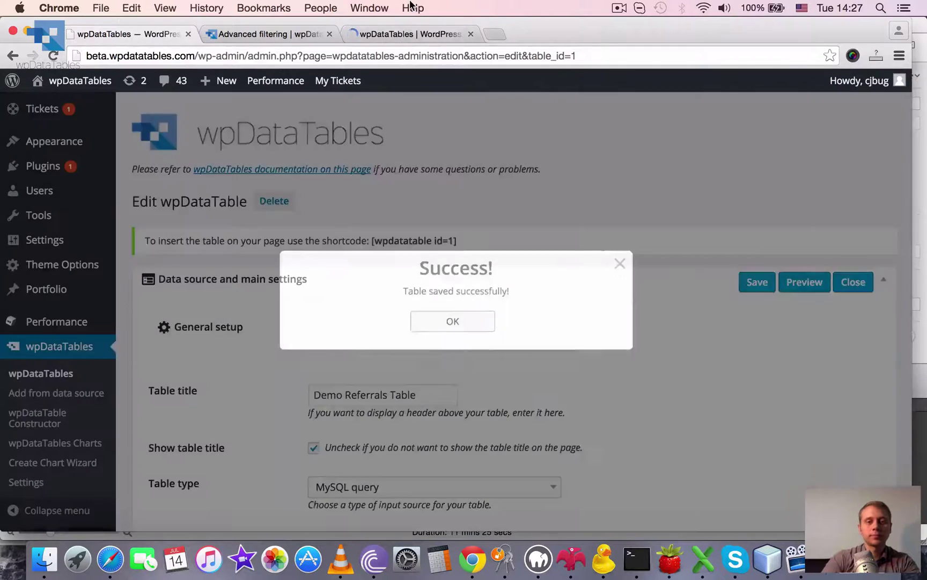
click(393, 32)
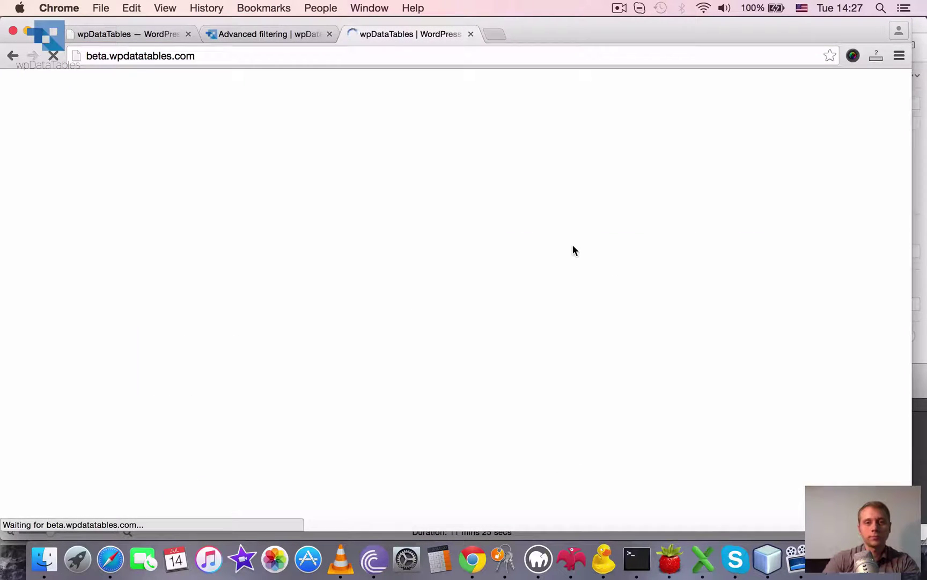
Step: Check the front-end table is pre-filtered to Austria and Canada, then clear those country choices
scroll(693, 375, down, 3)
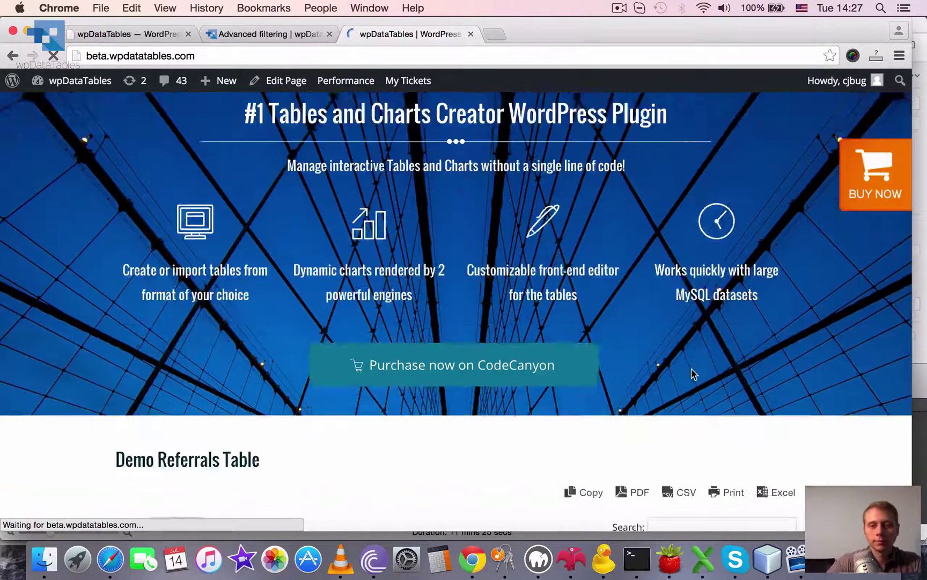
scroll(682, 365, down, 10)
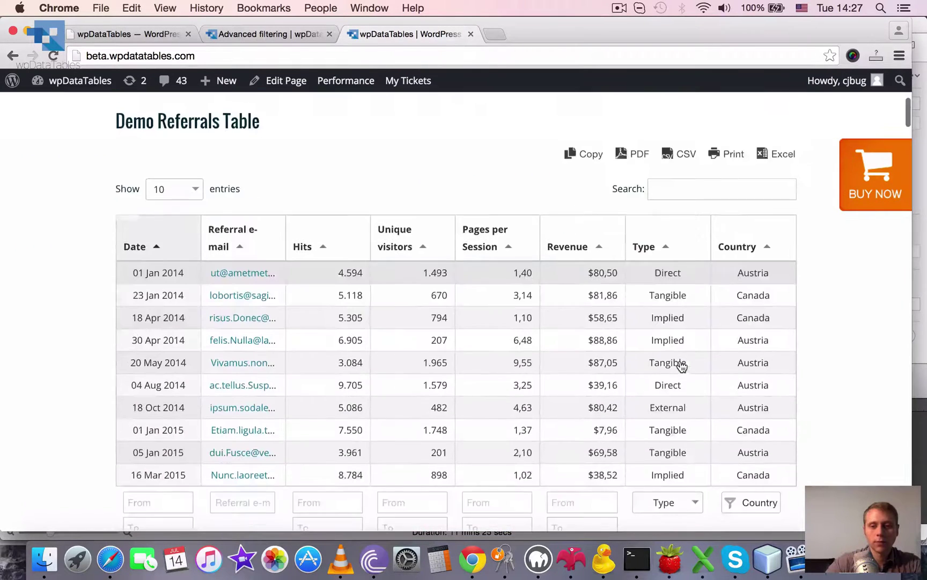
scroll(681, 364, down, 3)
click(738, 432)
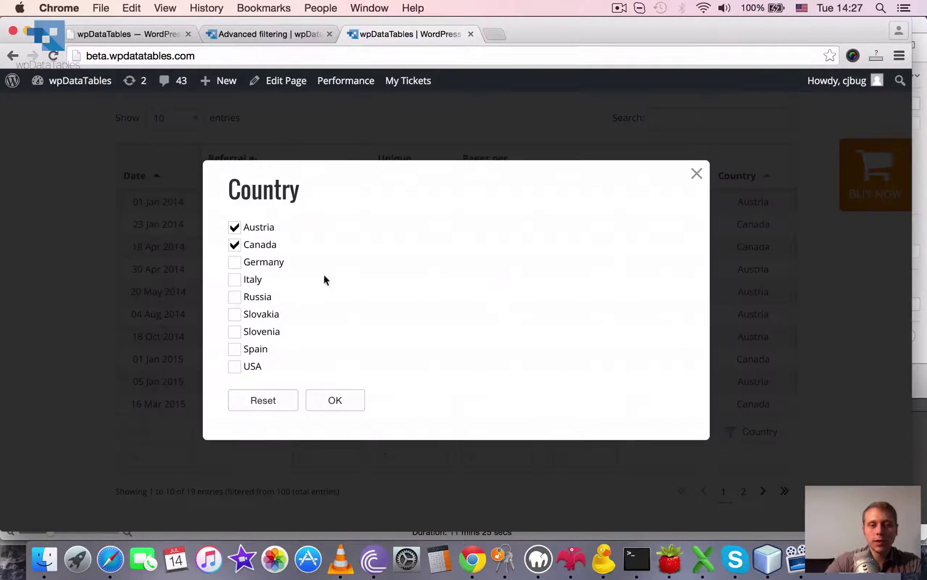
click(262, 400)
Step: Delete the Austria|Canada default values from the country column's settings
click(113, 33)
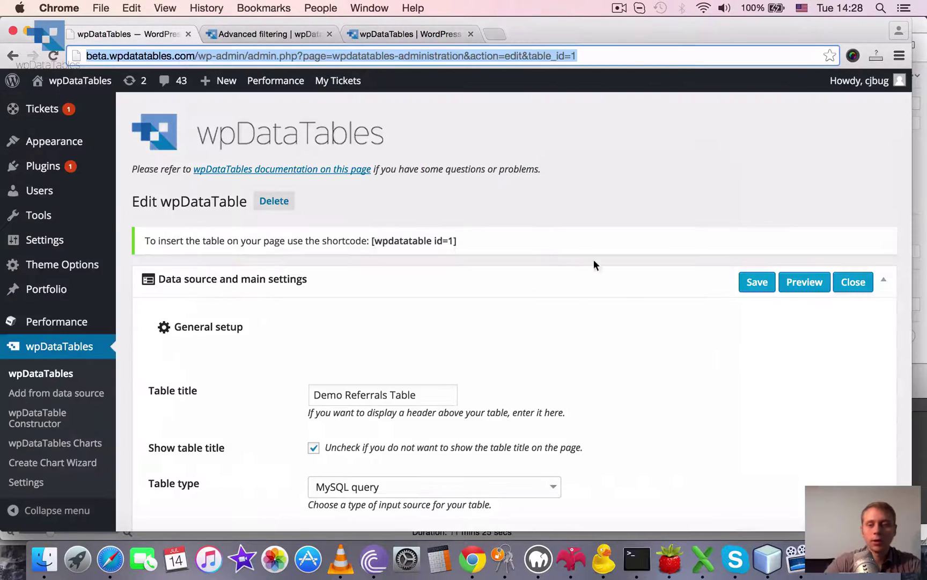
scroll(637, 309, down, 15)
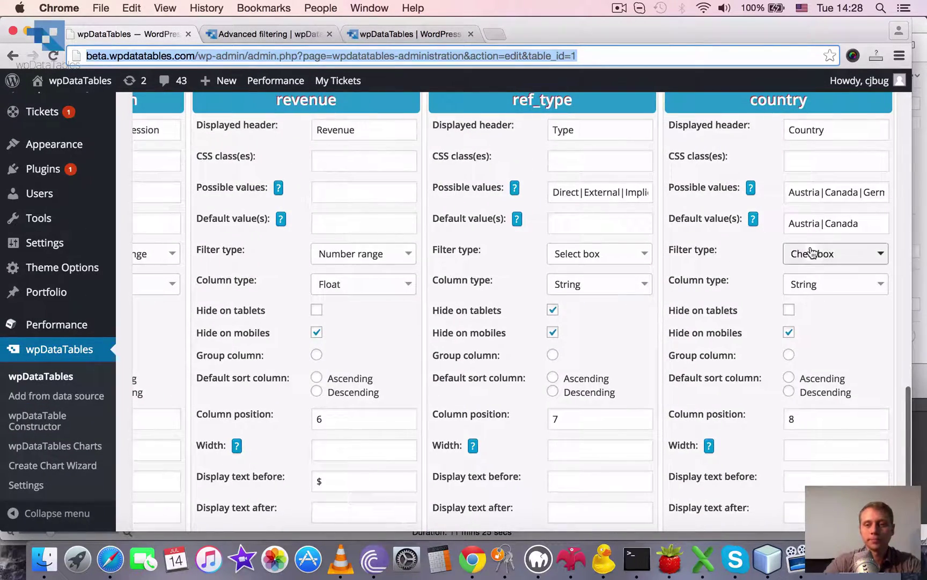
click(829, 223)
key(super+a)
key(BackSpace)
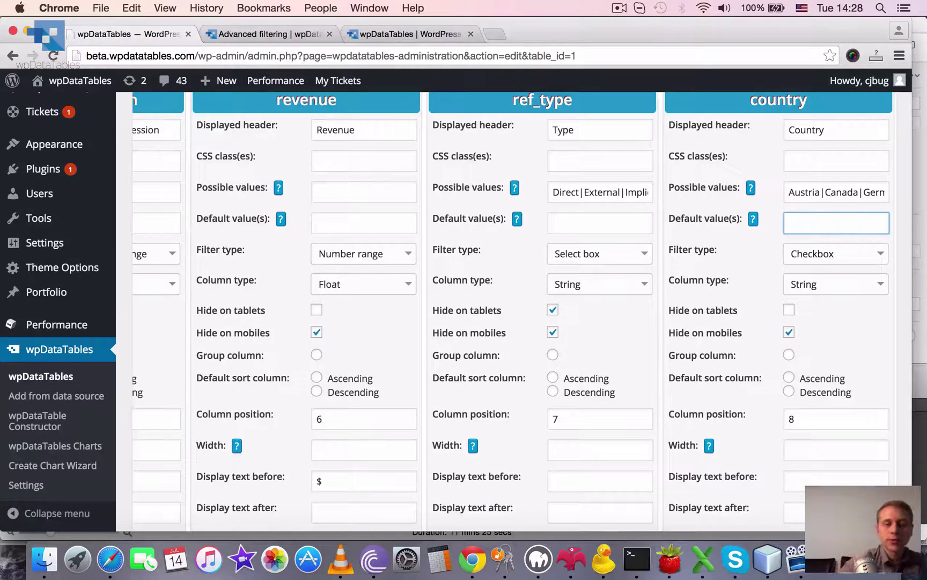
scroll(515, 312, left, 9)
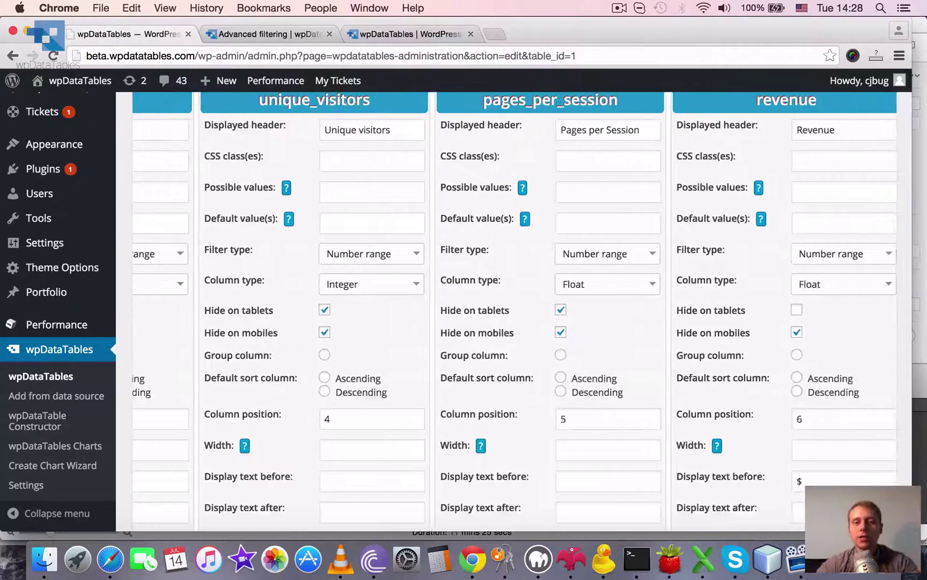
scroll(515, 311, up, 2)
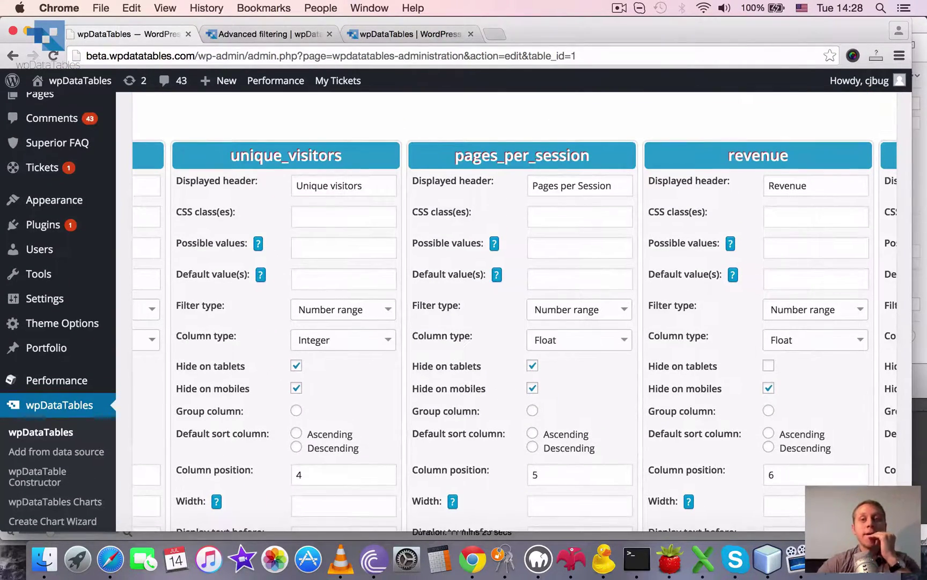
Step: Scroll the docs to 'Defining filter values in the URL' and highlight wdtColumnFilter[KEY]
click(271, 32)
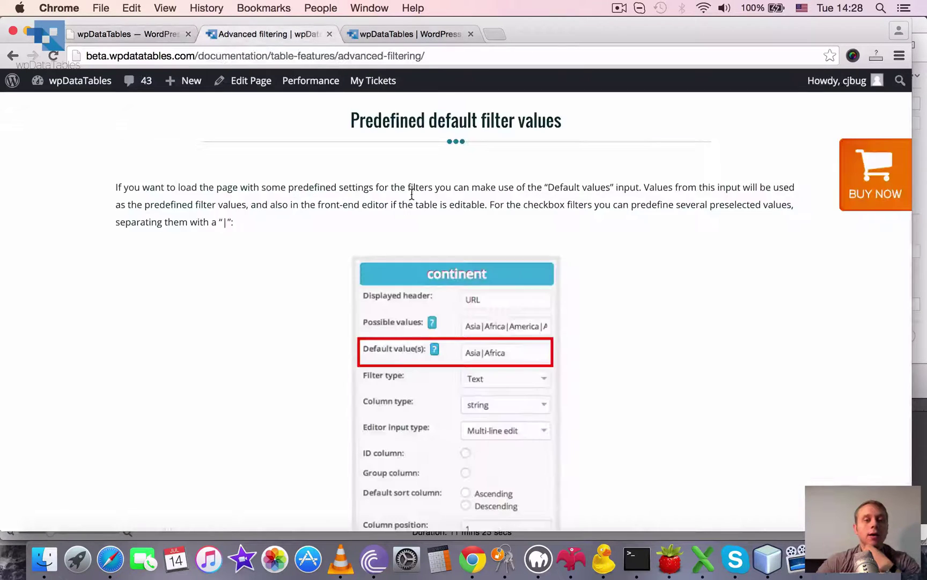
scroll(507, 327, down, 6)
scroll(507, 328, down, 5)
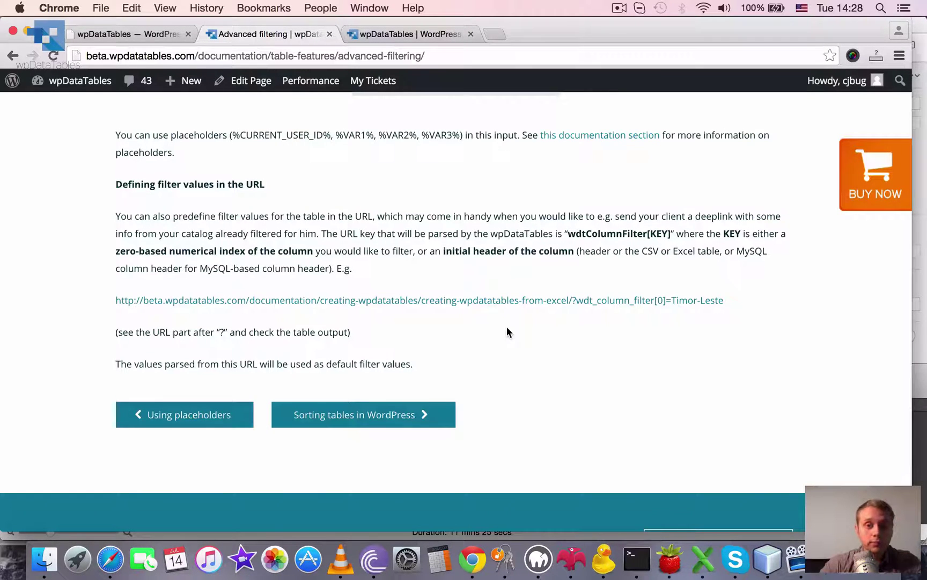
scroll(406, 240, down, 1)
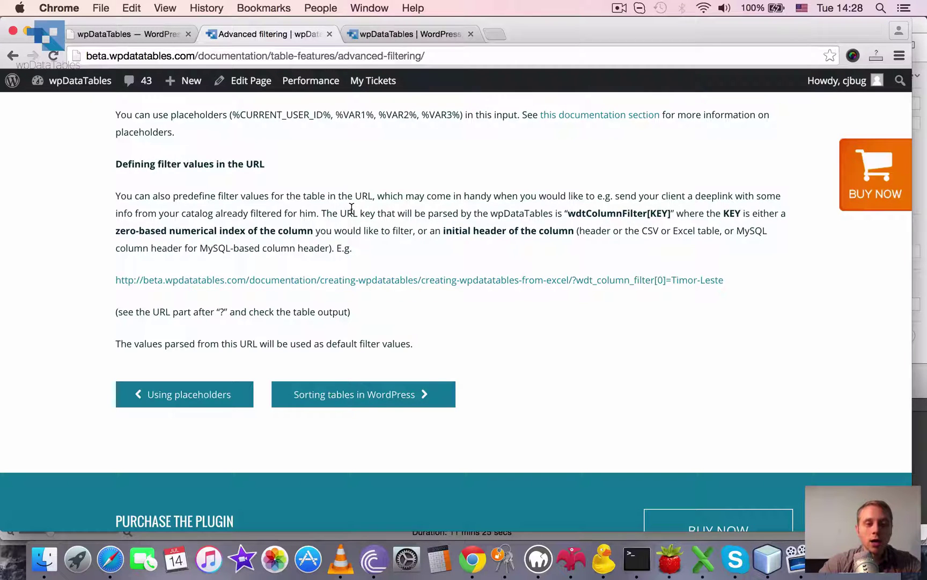
scroll(482, 259, down, 1)
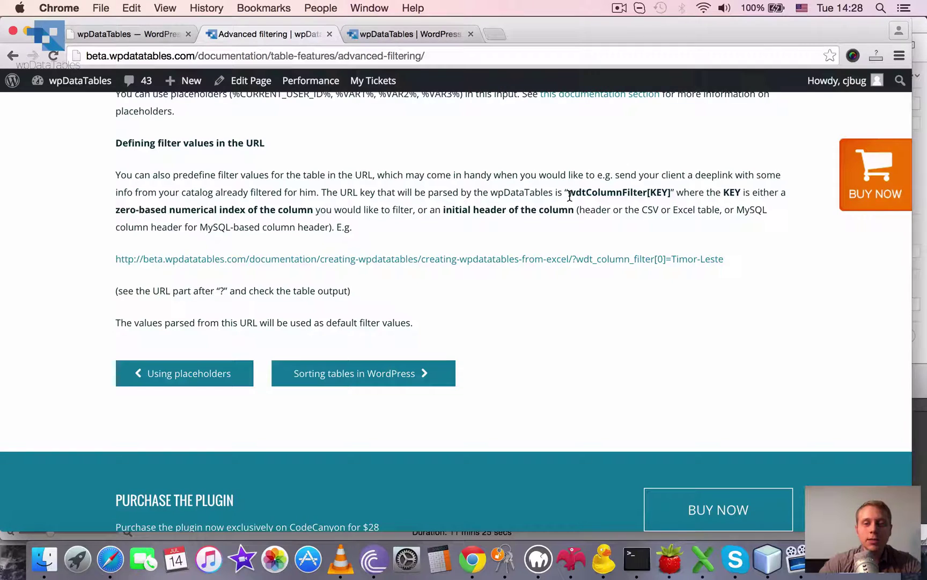
drag(569, 197, 671, 188)
click(648, 189)
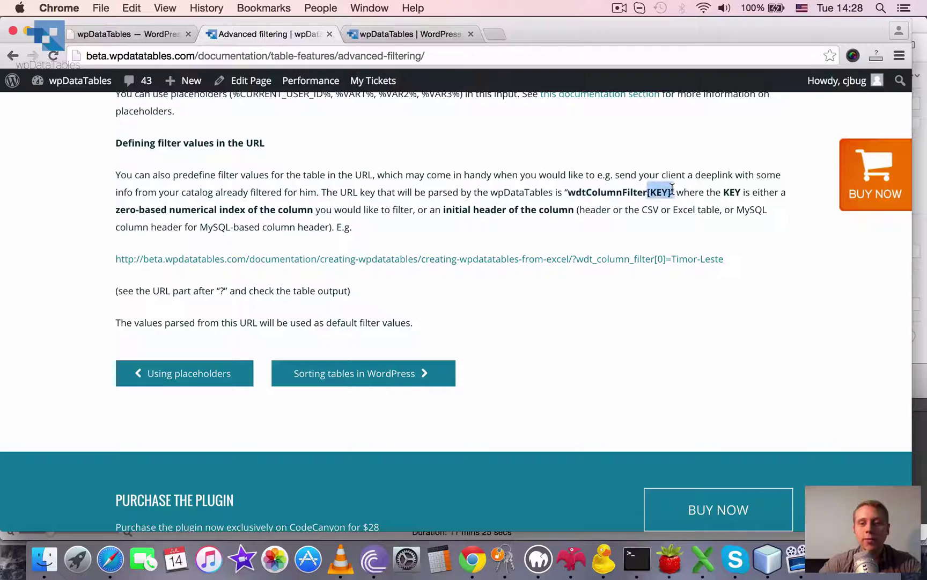
click(725, 192)
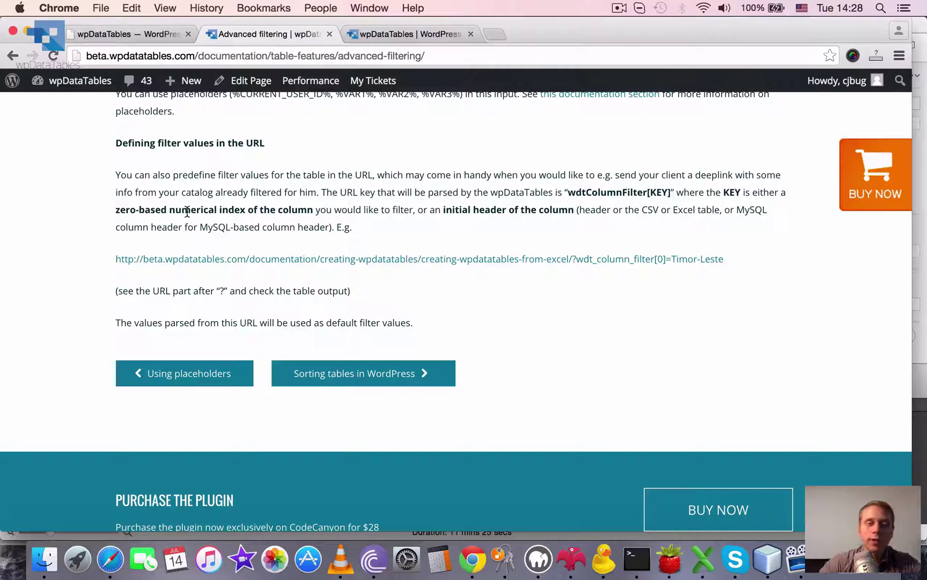
Step: Glance at the table's admin column settings, then return to the URL filter docs
click(108, 26)
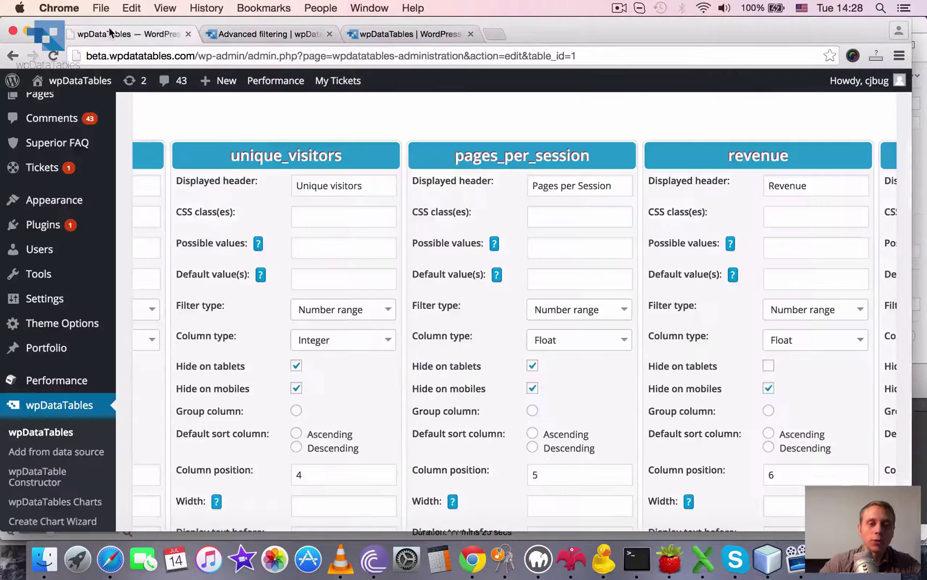
scroll(353, 346, down, 1)
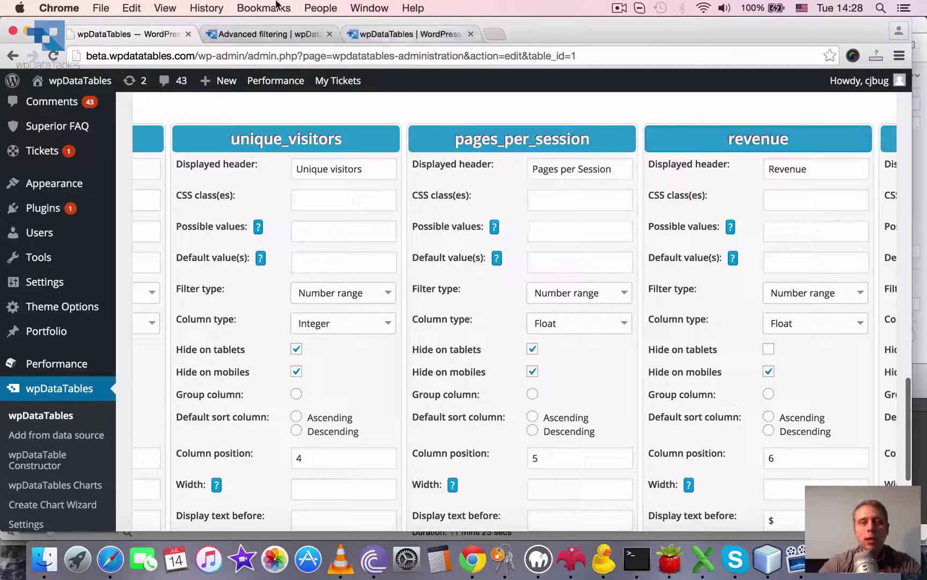
click(252, 36)
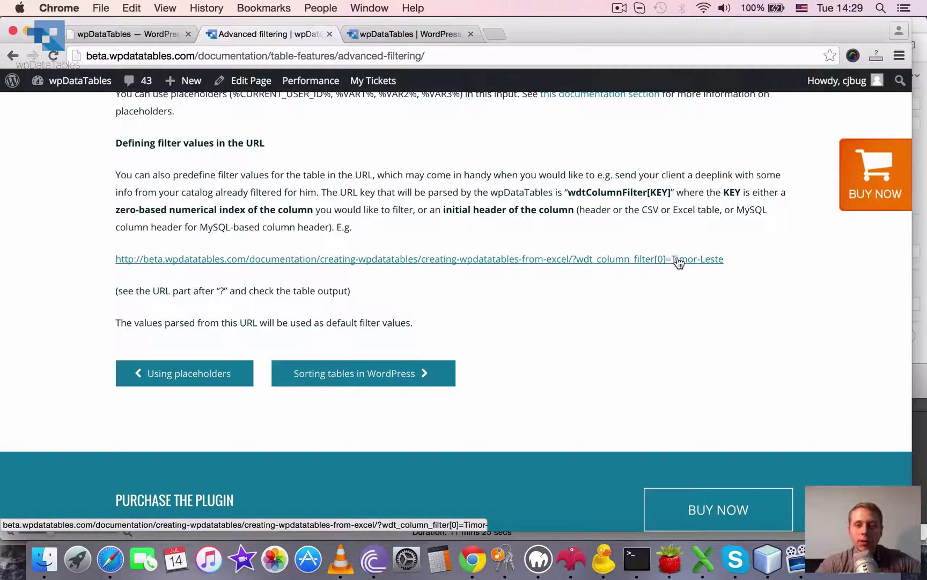
Step: Open the example link preloaded with the Timor-Leste country filter and highlight its URL parameter
click(700, 262)
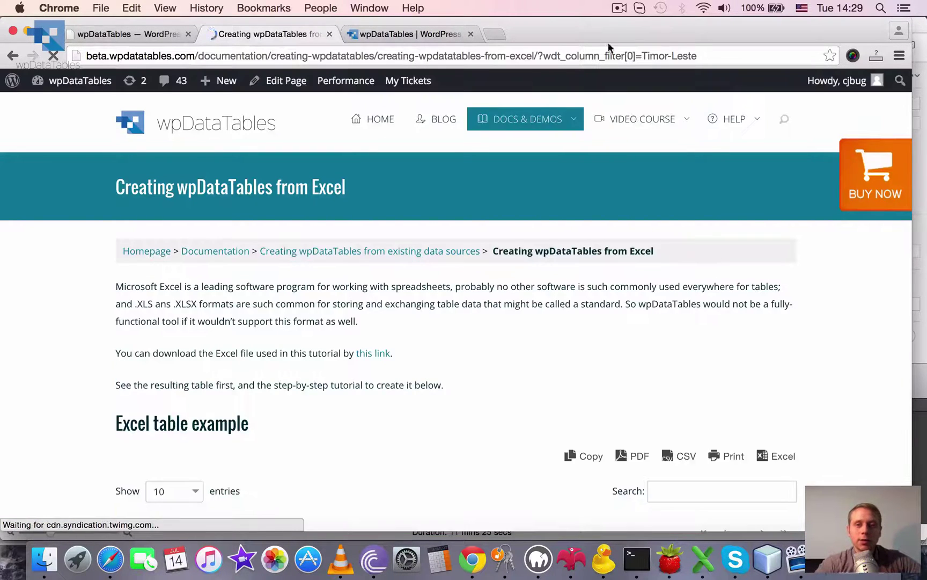
drag(534, 54, 588, 77)
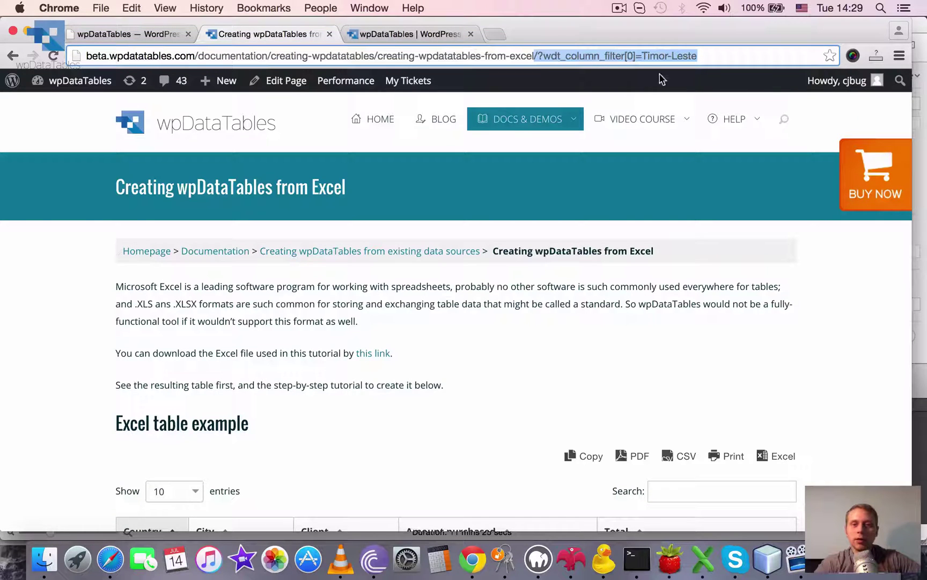
scroll(476, 357, down, 5)
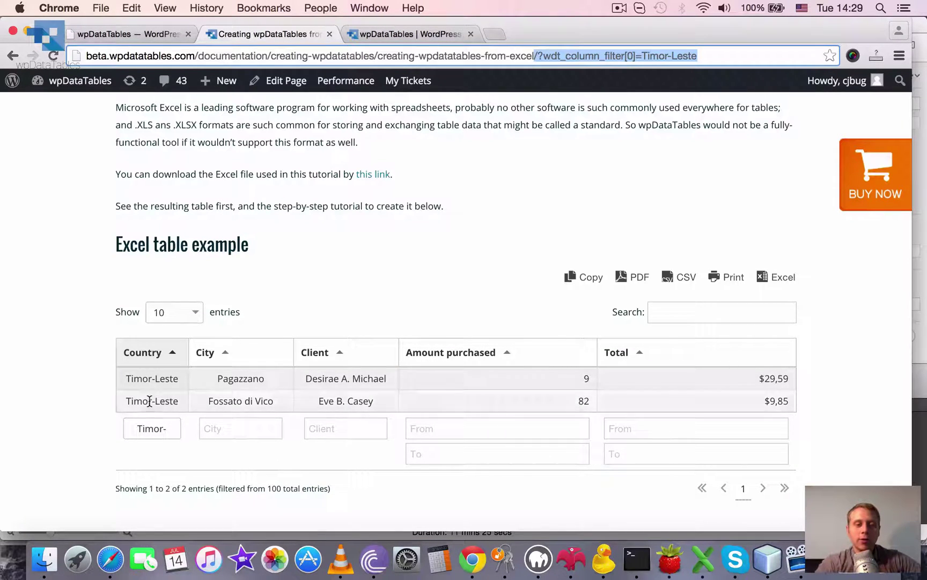
Step: Refilter the Country column through South Georgia and Saint Vincent, ending on Montserrat
click(150, 431)
scroll(145, 474, up, 2)
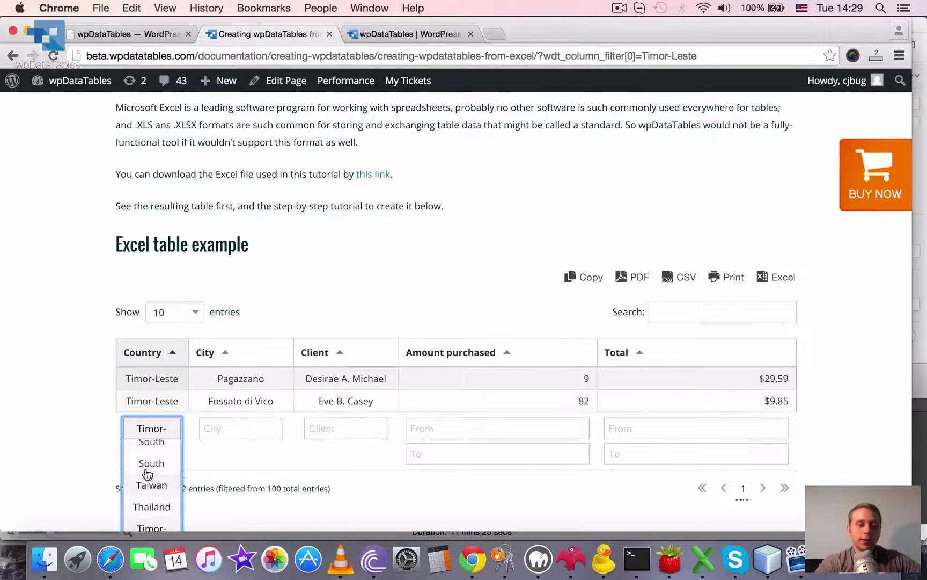
click(147, 478)
click(250, 407)
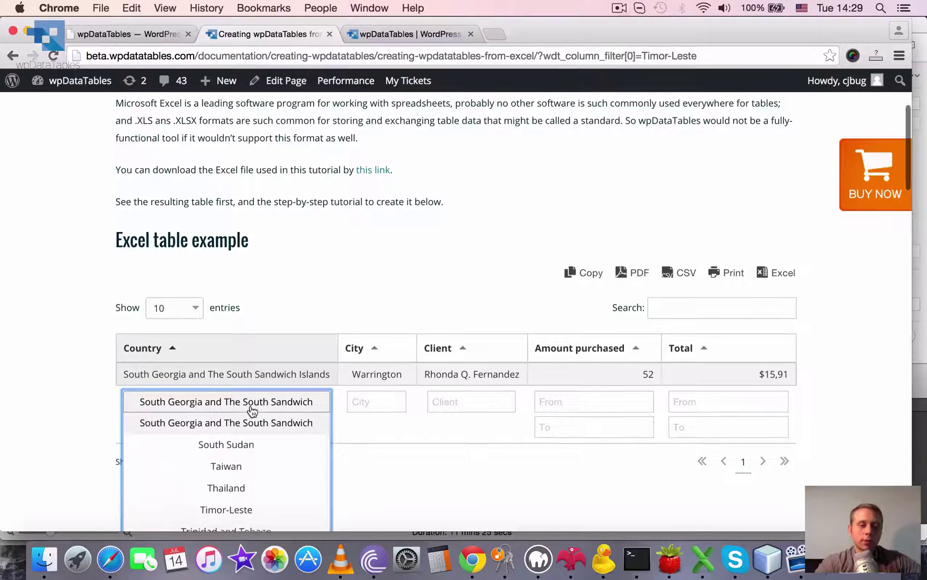
scroll(235, 468, down, 2)
scroll(235, 468, up, 3)
click(234, 465)
scroll(232, 468, up, 1)
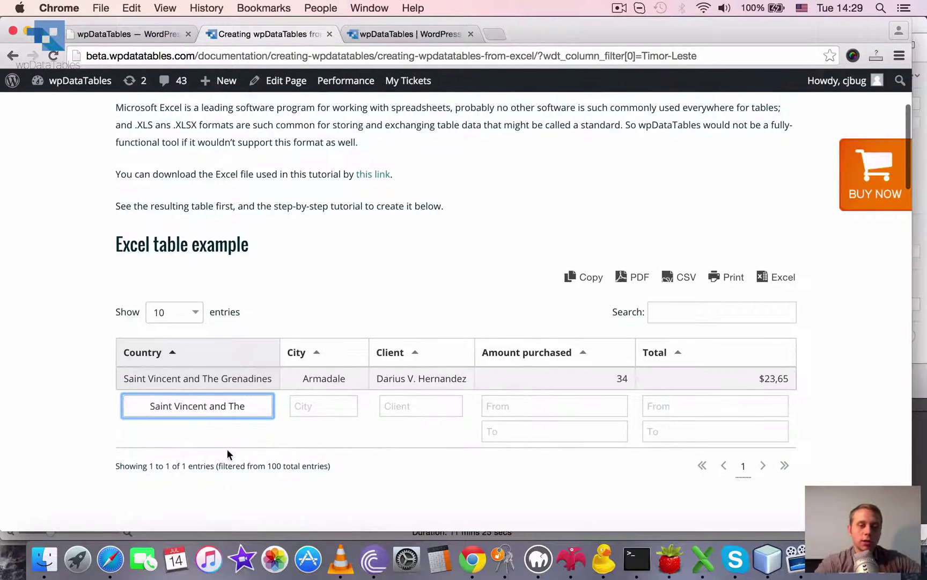
click(224, 410)
scroll(203, 450, up, 3)
click(203, 450)
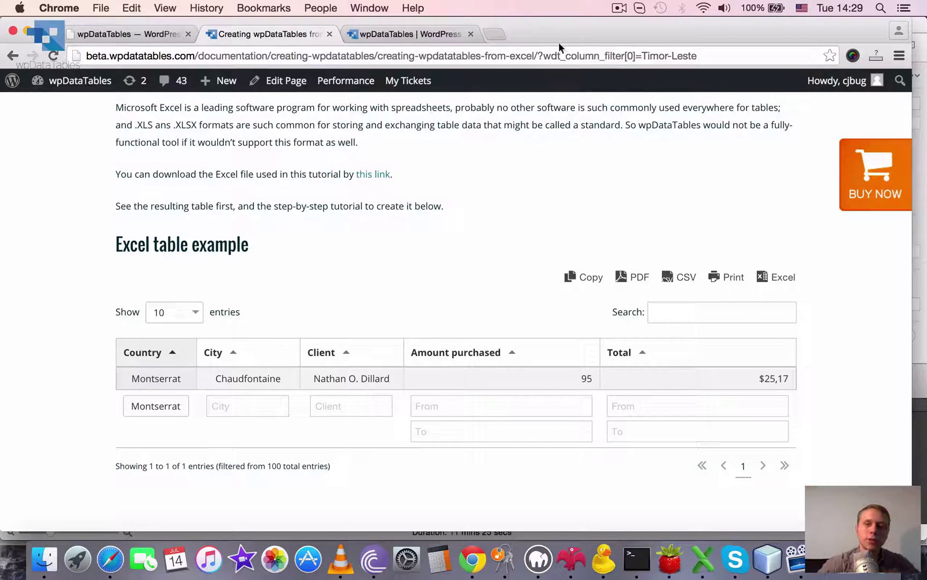
Step: Highlight the URL filter parameter, close the demo table's Country filter dialog, and return
drag(542, 54, 698, 55)
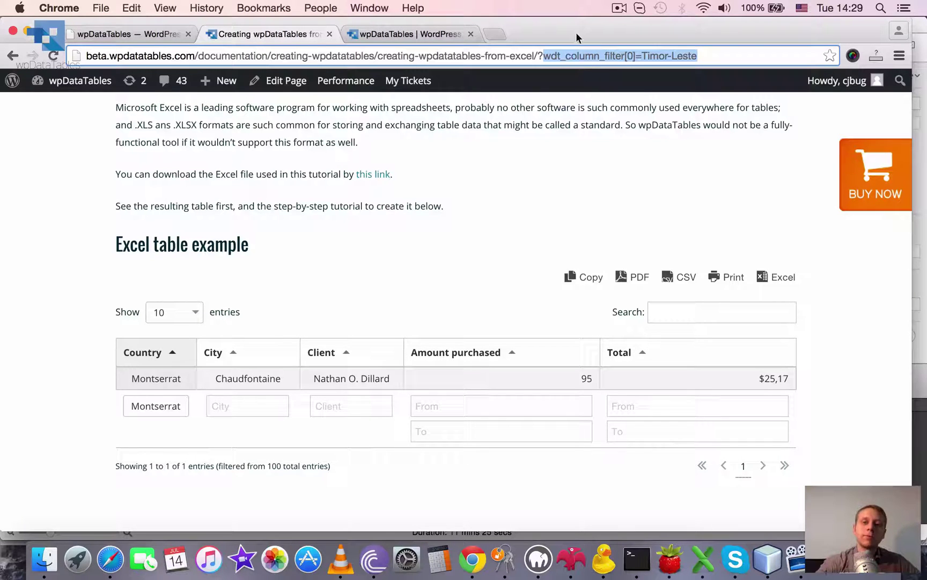
mouse_move(80, 90)
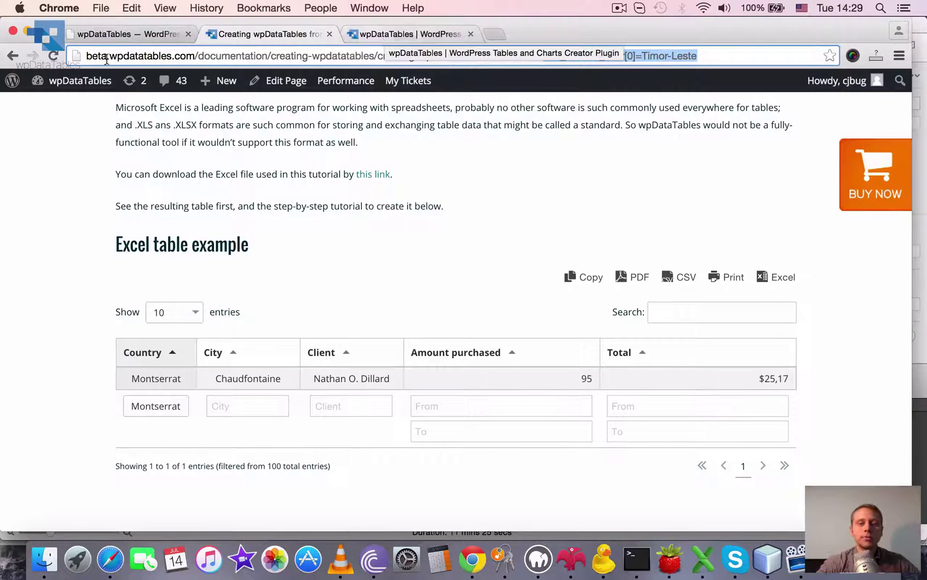
click(392, 34)
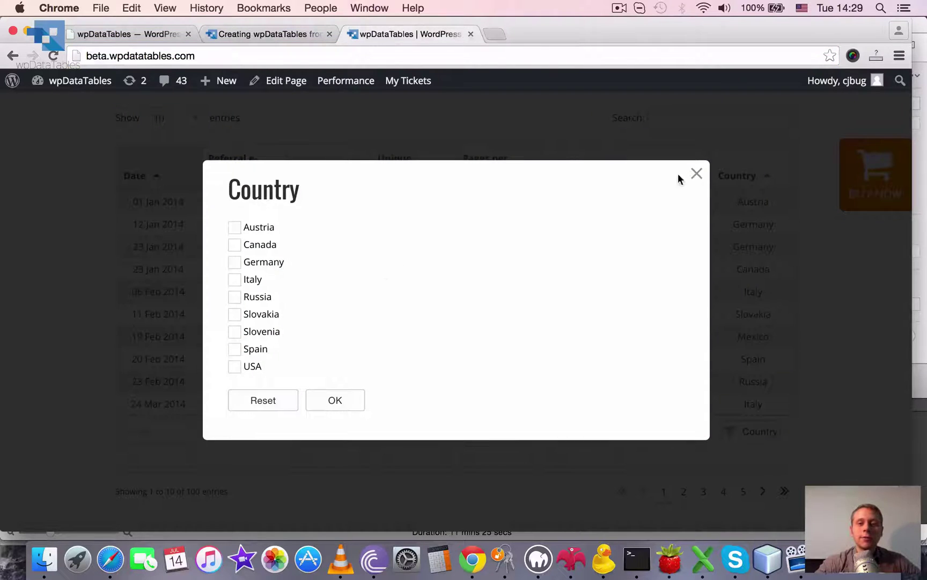
click(696, 175)
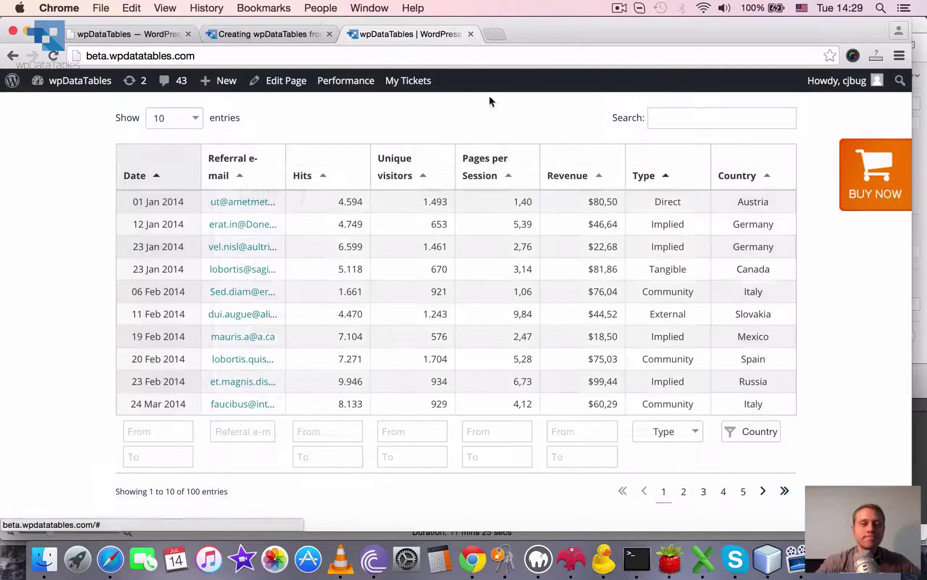
click(272, 32)
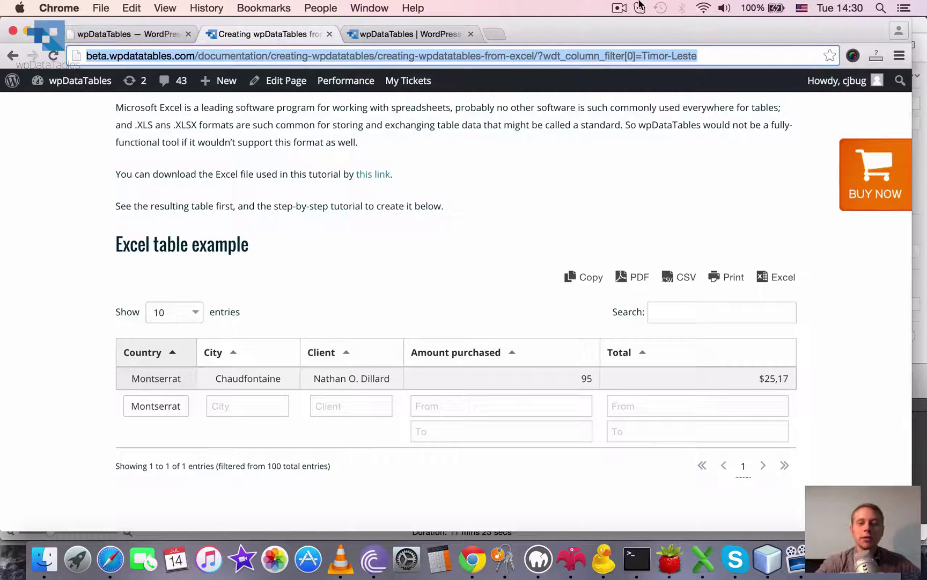